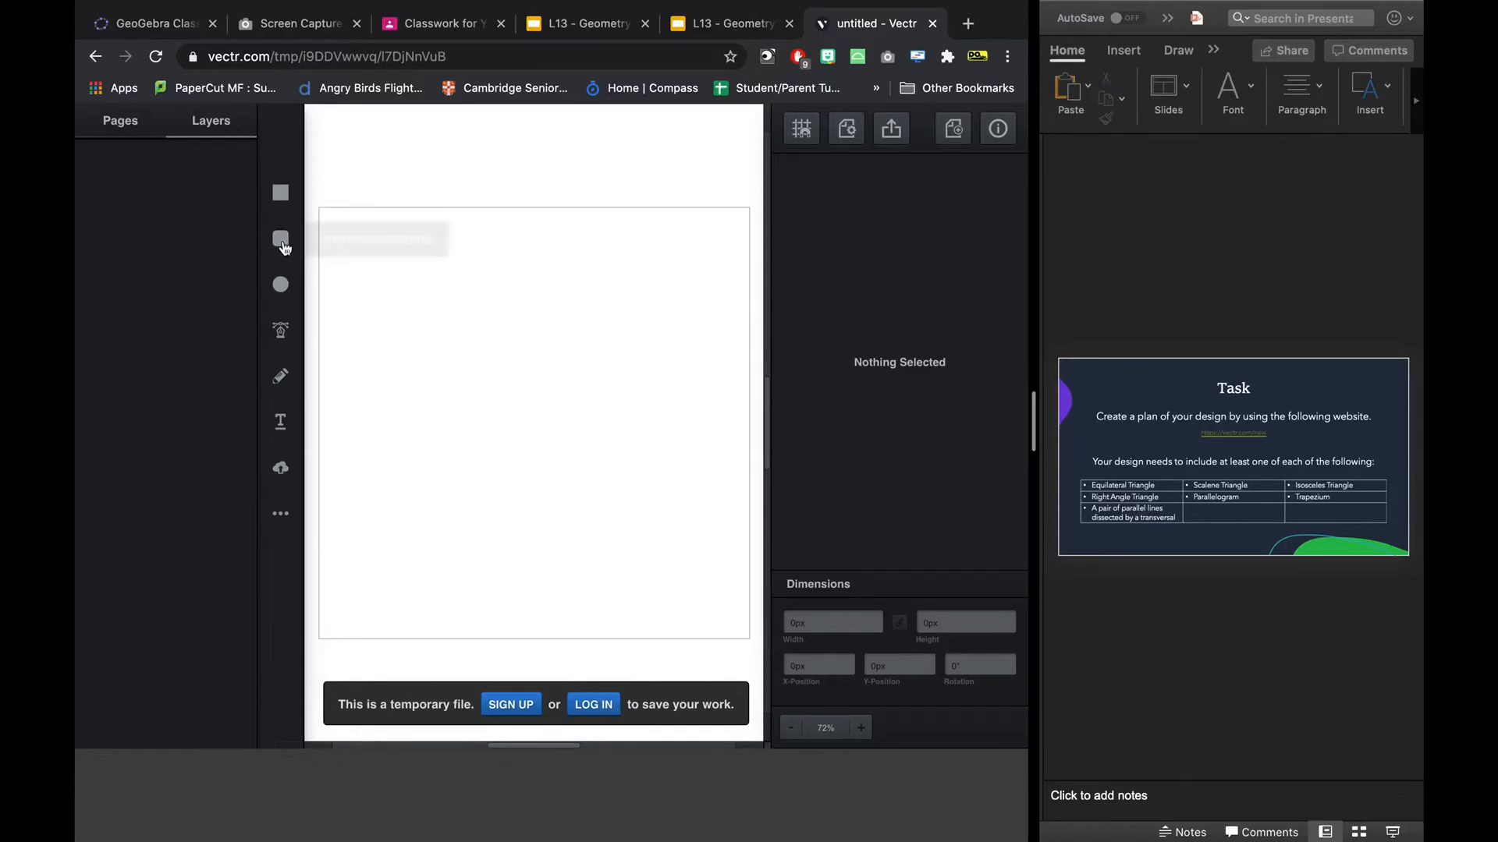
pyautogui.click(281, 513)
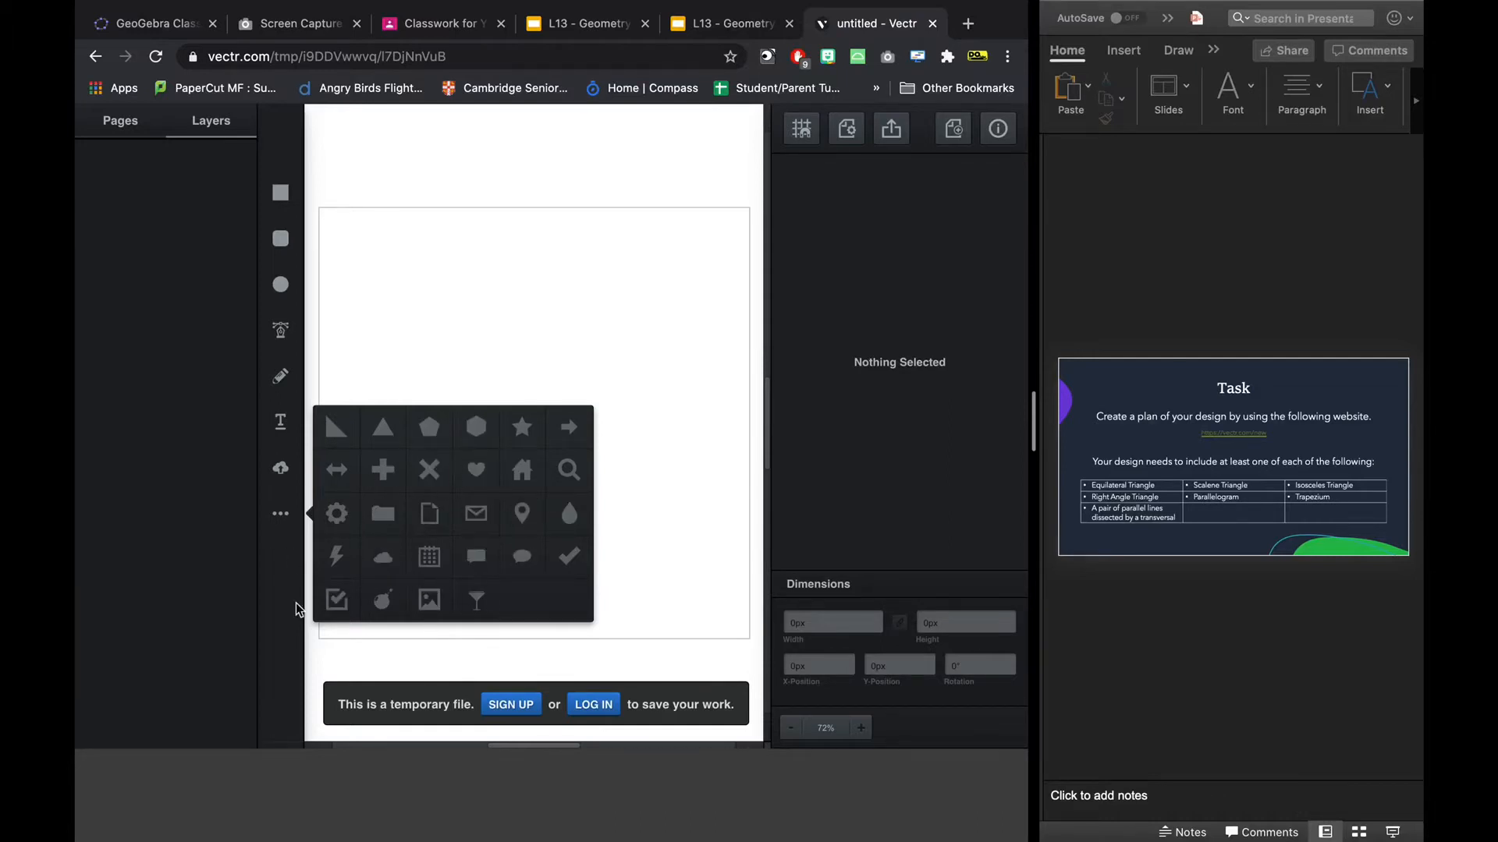
pyautogui.click(275, 612)
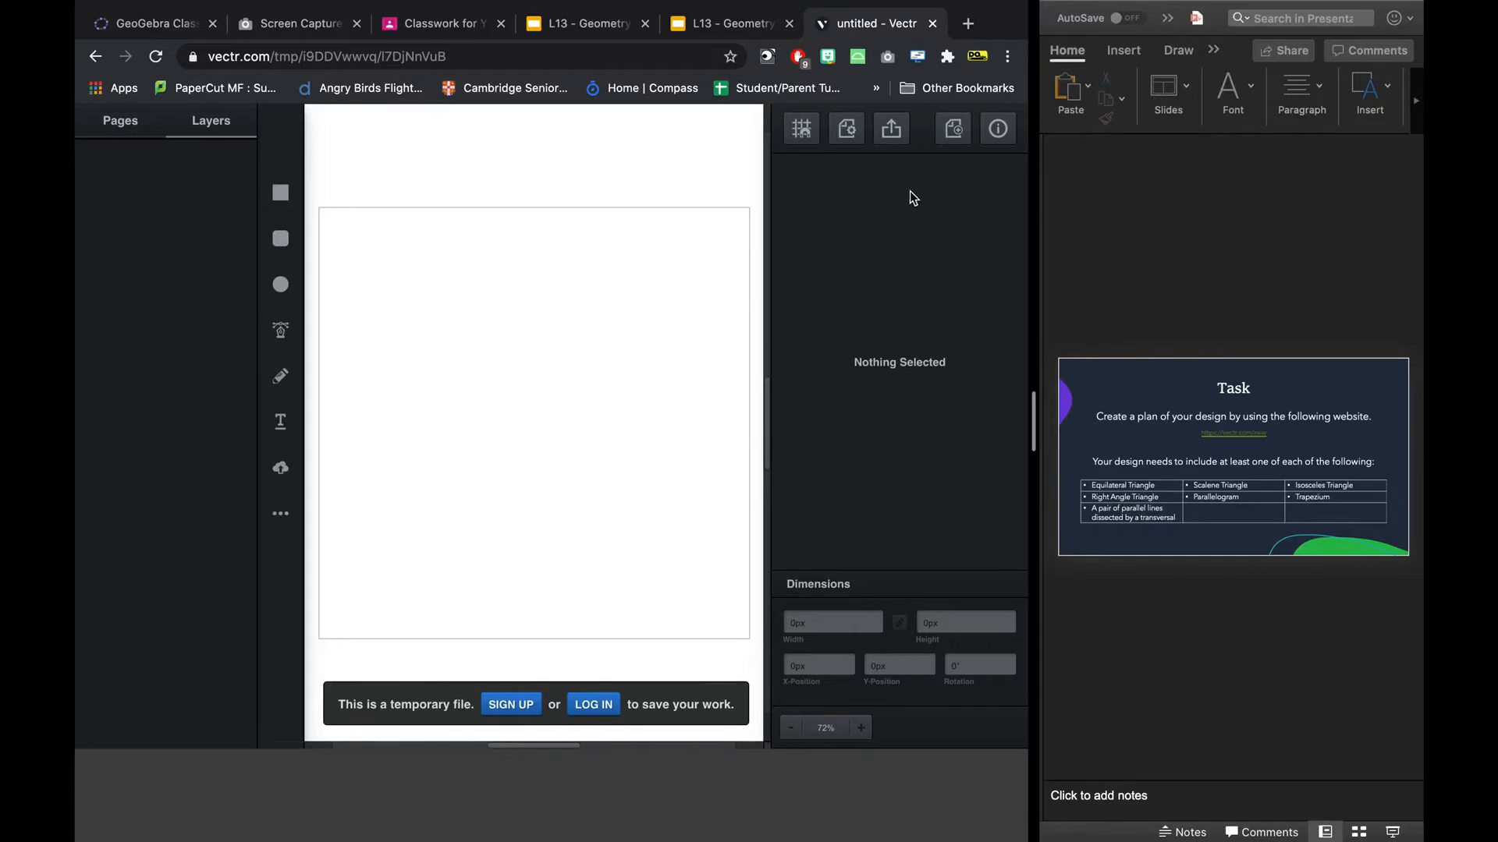
# Turn on the grid for the drawing canvas.
pyautogui.click(802, 130)
pyautogui.click(790, 201)
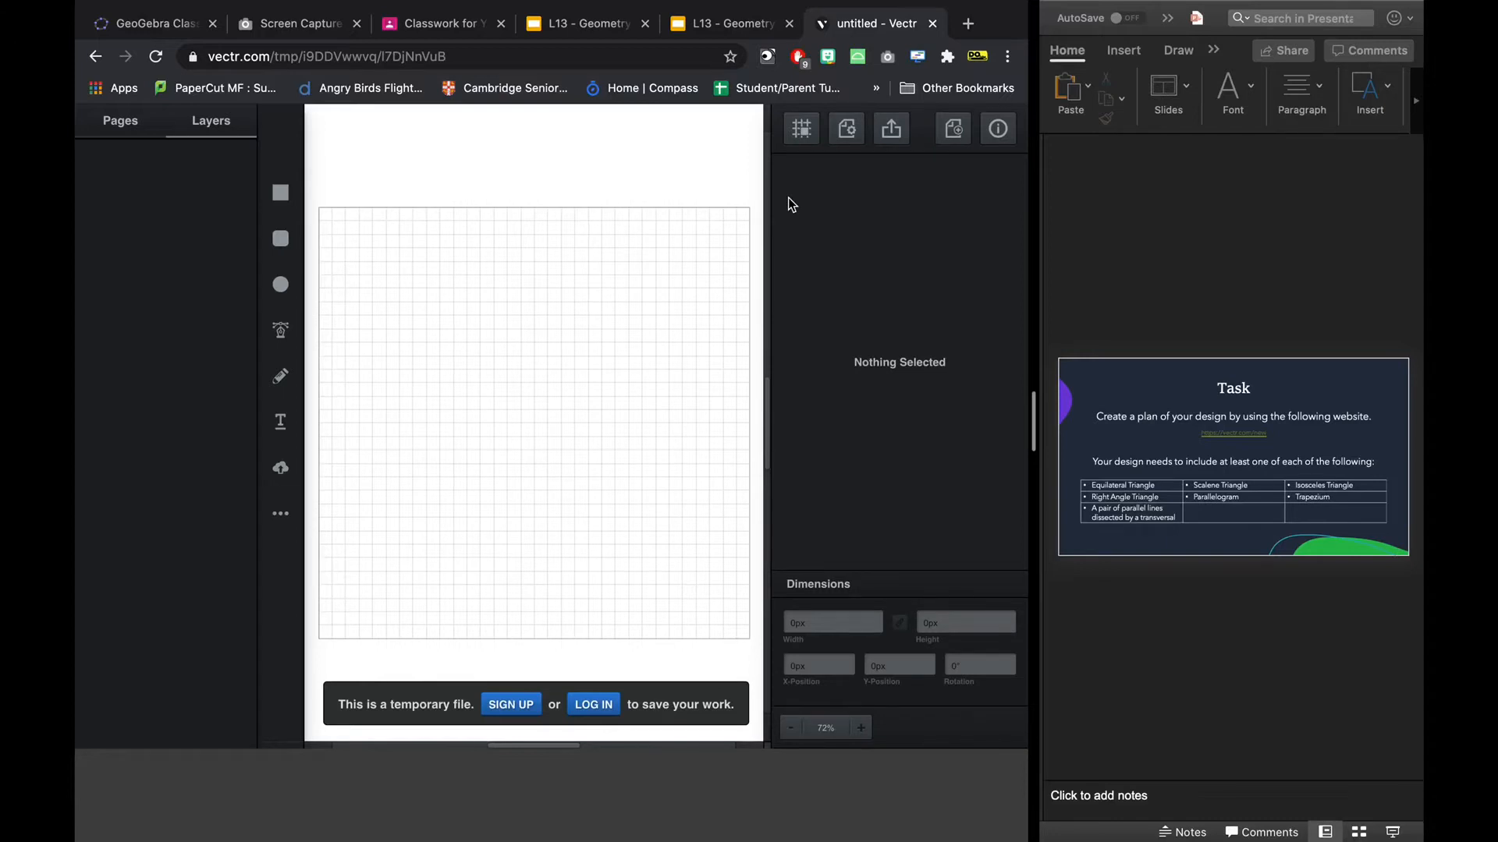
# Draw an upright triangle about 104 px wide and 84 px high near the canvas's upper edge.
pyautogui.click(281, 513)
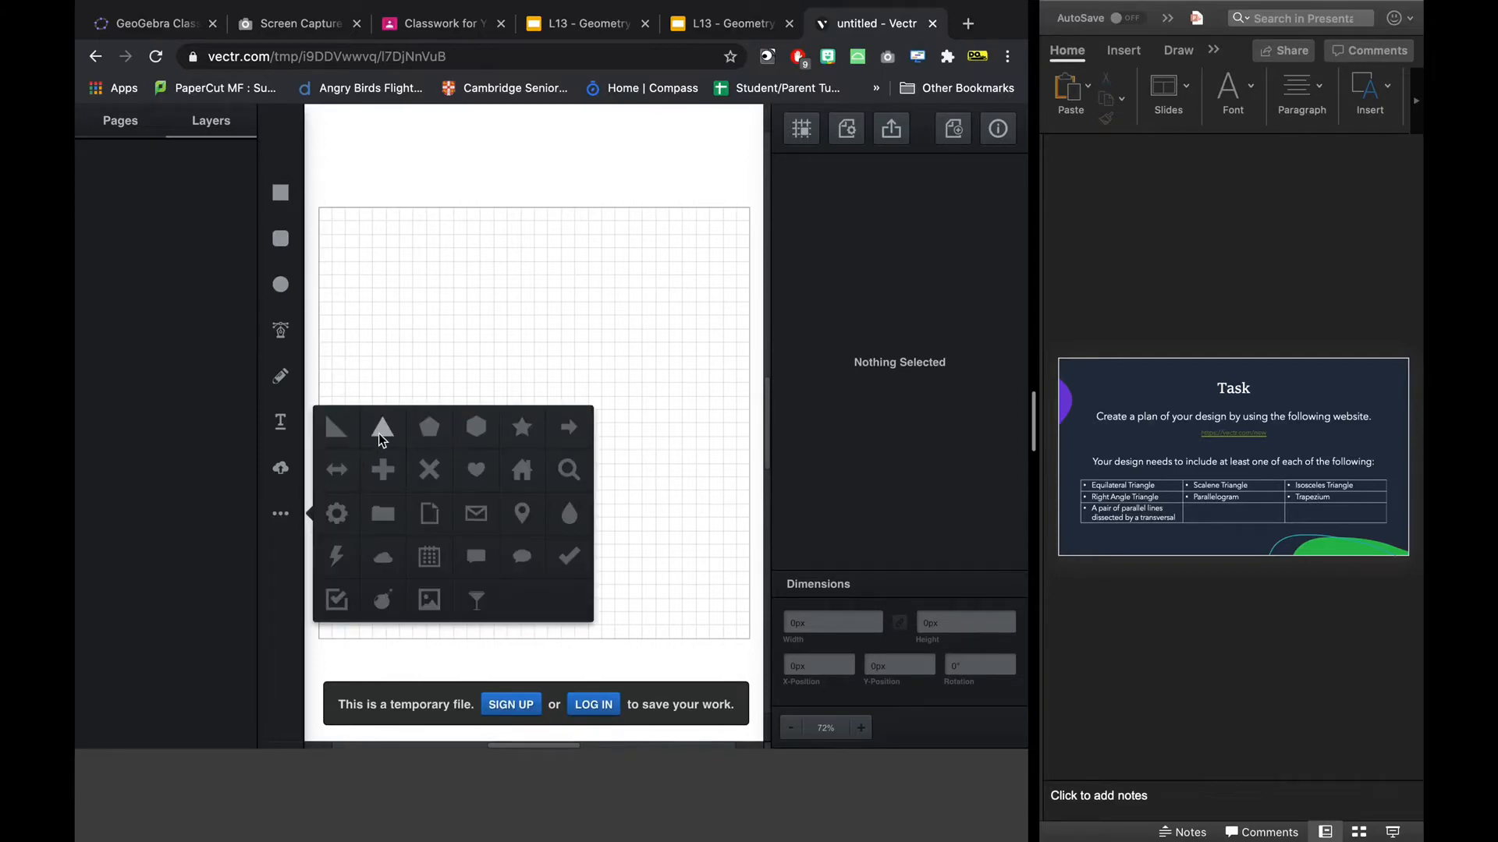
pyautogui.click(380, 429)
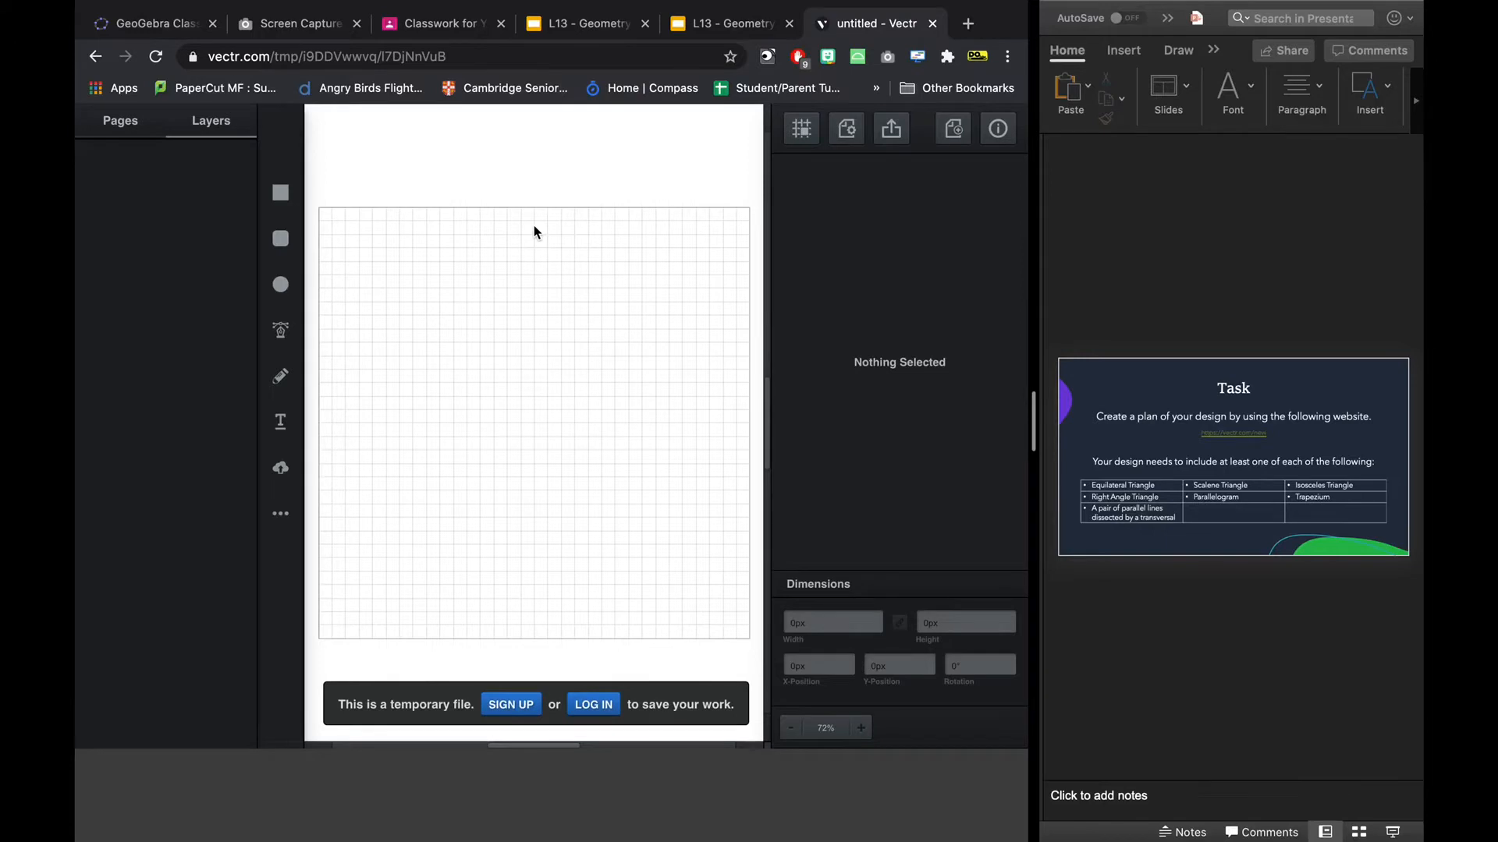
pyautogui.click(535, 232)
pyautogui.moveTo(534, 227); pyautogui.dragTo(513, 277)
pyautogui.click(584, 276)
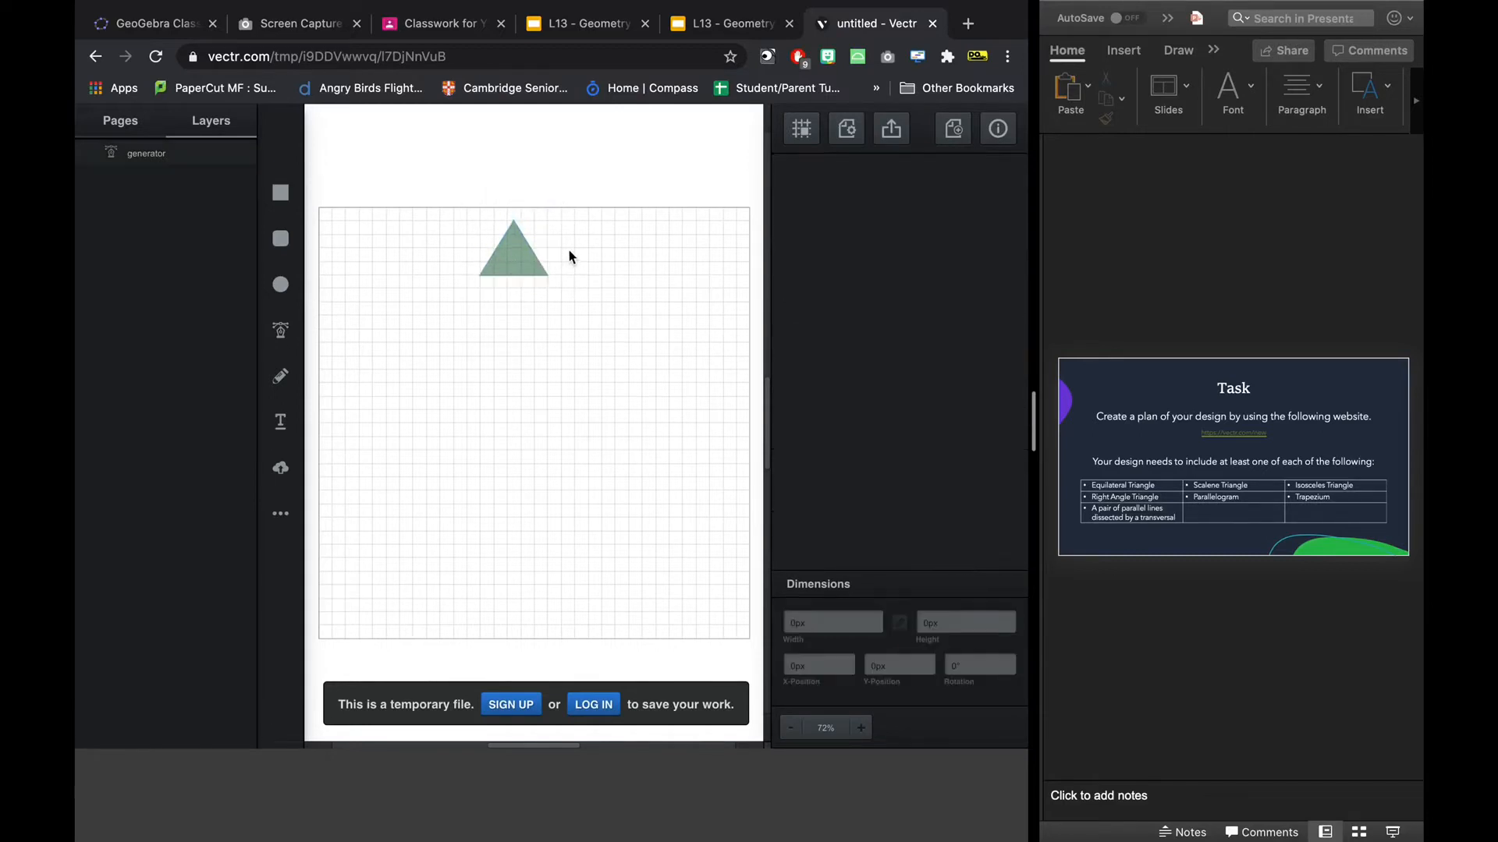
# Change the triangle's background colour to orange (#f0b104).
pyautogui.click(515, 248)
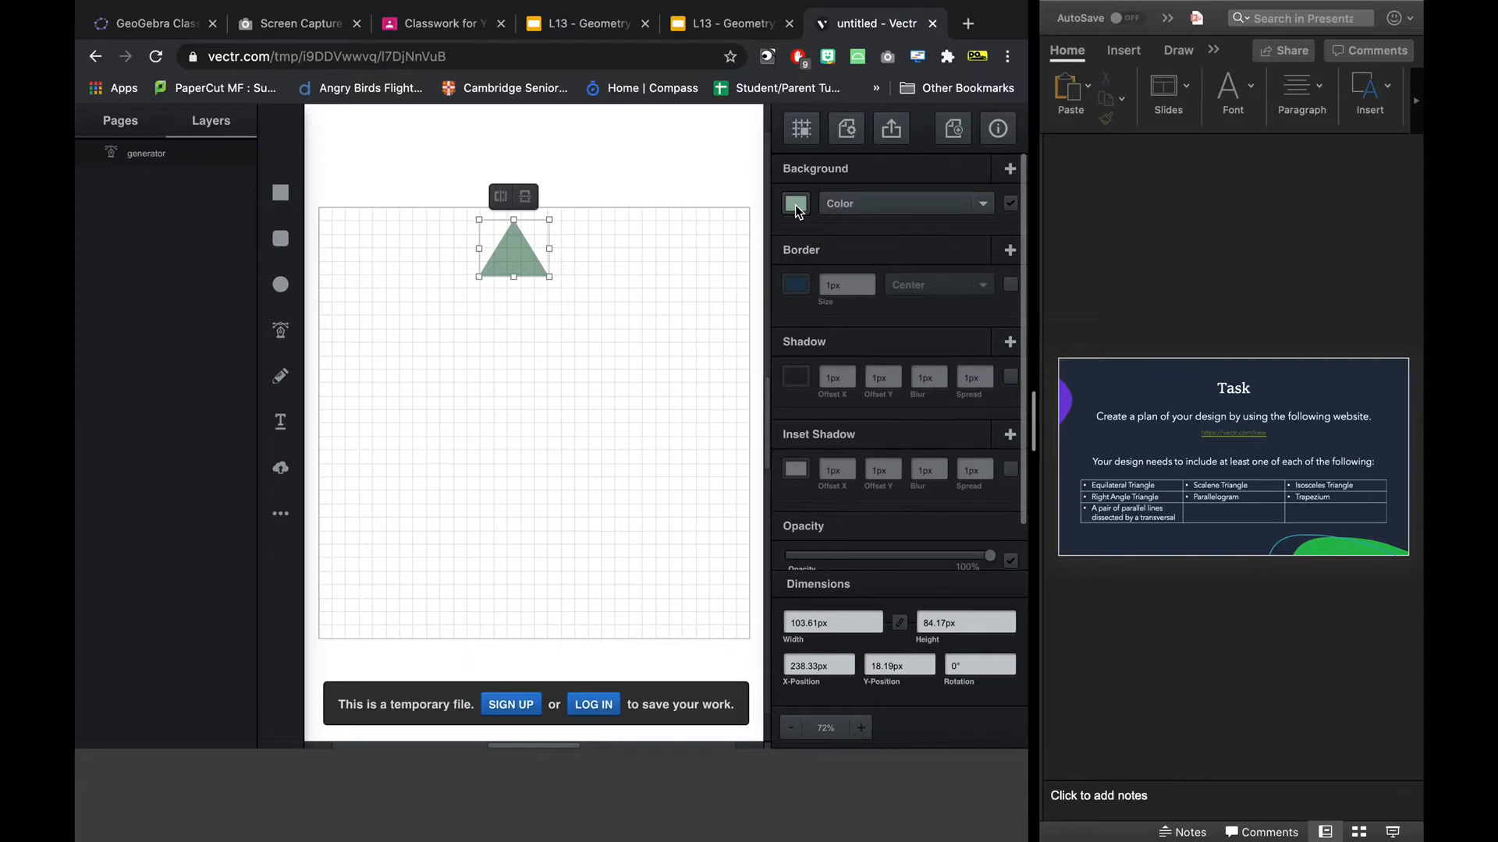
pyautogui.click(796, 207)
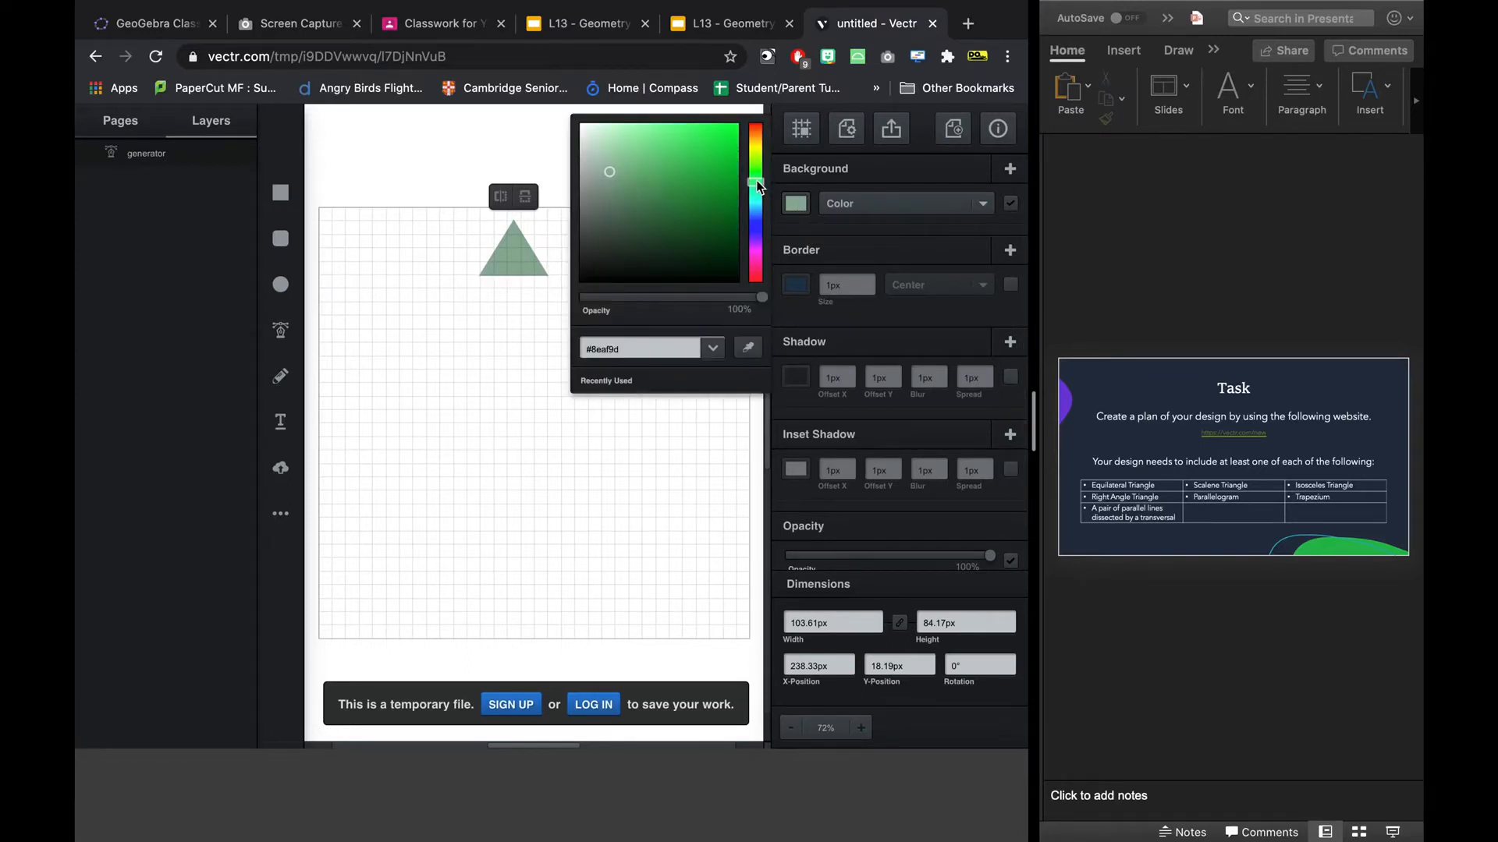
pyautogui.moveTo(758, 170)
pyautogui.mouseDown()
pyautogui.moveTo(757, 139)
pyautogui.moveTo(688, 161)
pyautogui.moveTo(736, 139)
pyautogui.mouseUp()
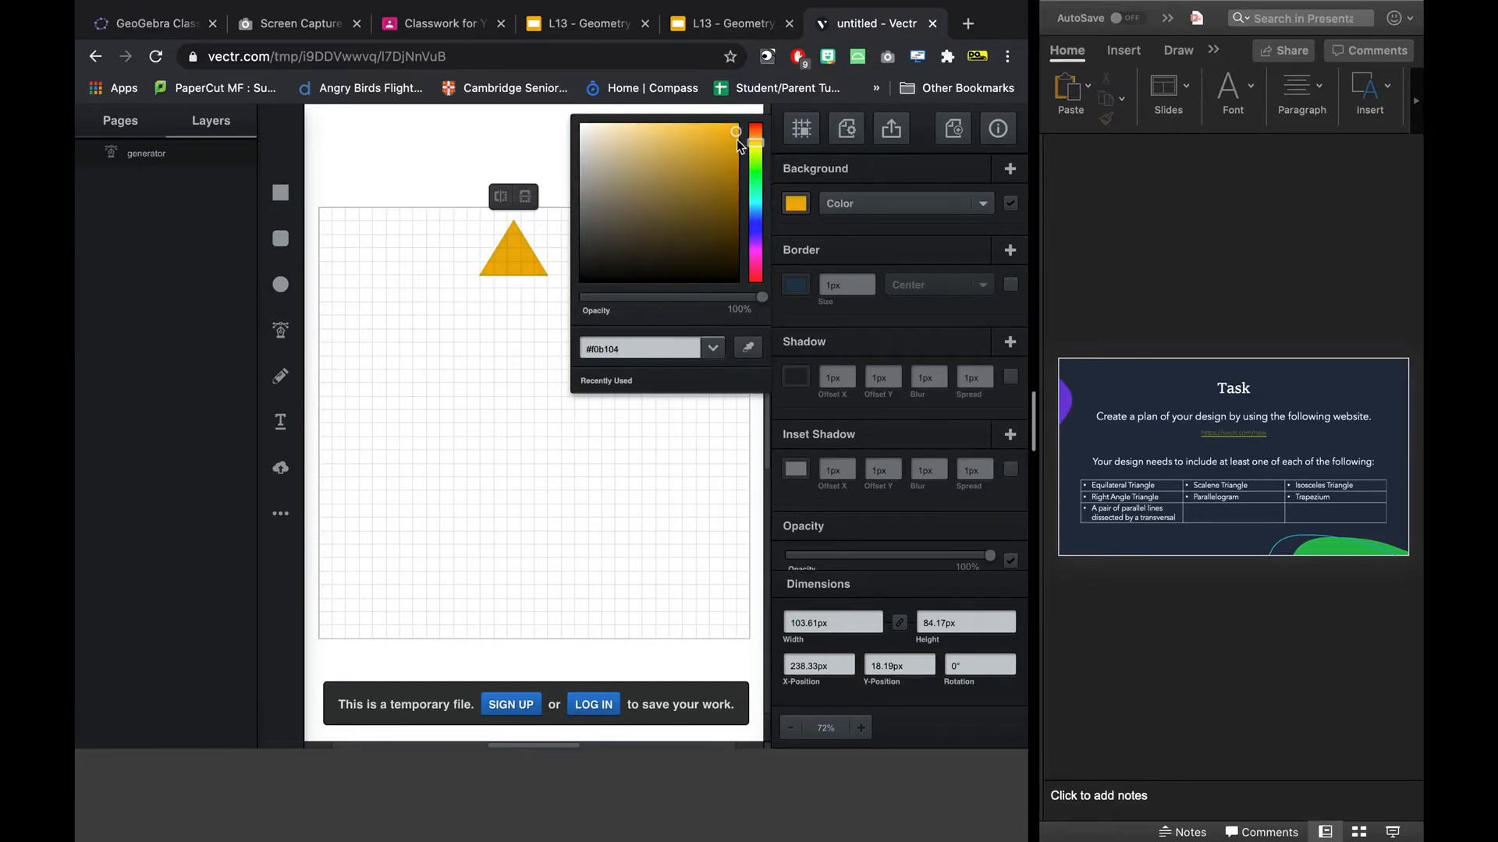
pyautogui.click(652, 448)
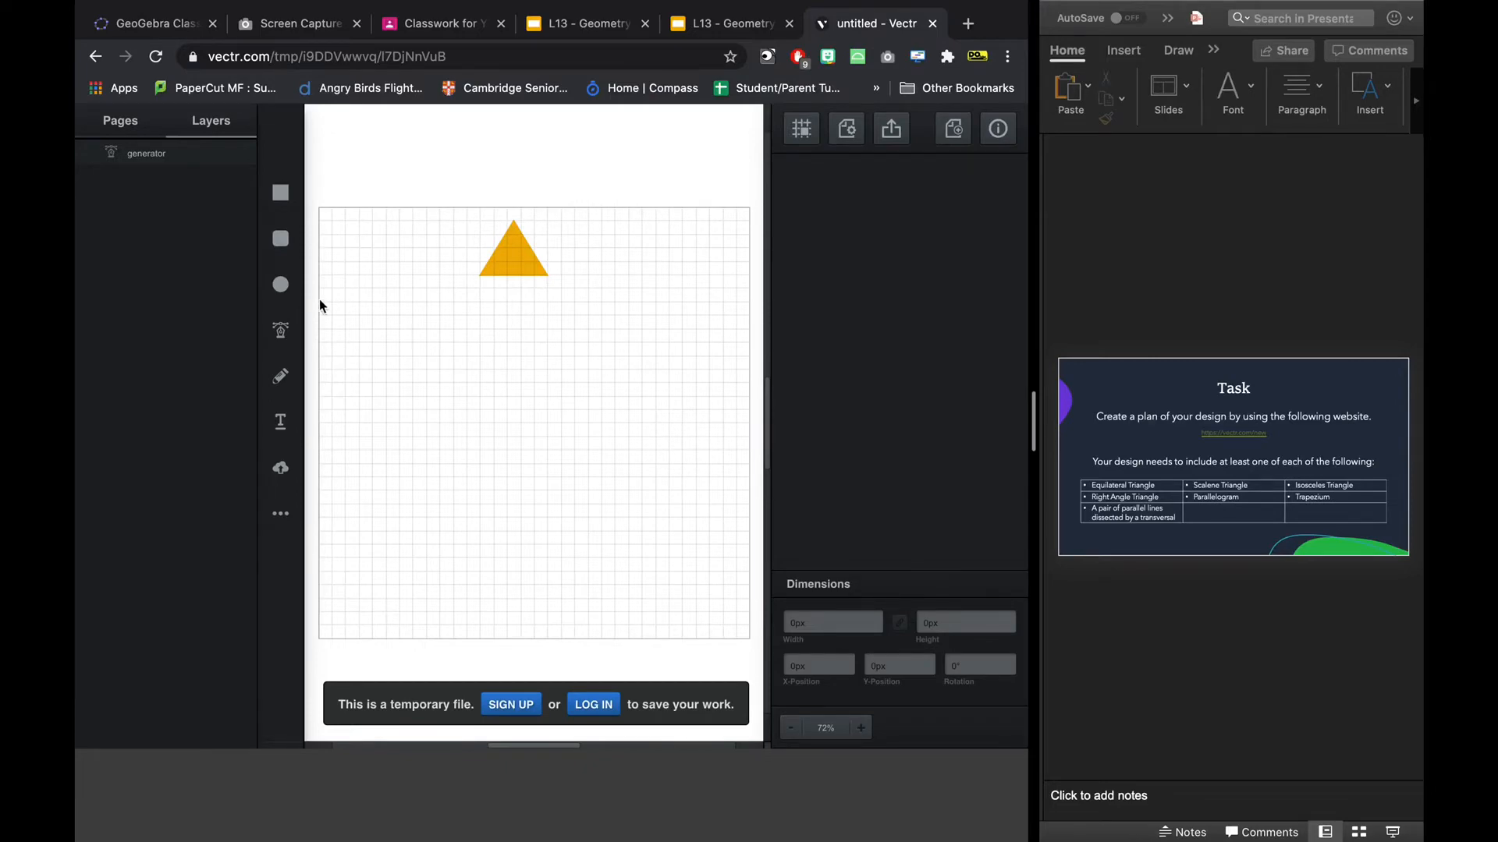
# Draw a small circle about 19 px across and place it on the left half of the triangle as an eye.
pyautogui.click(280, 284)
pyautogui.click(473, 330)
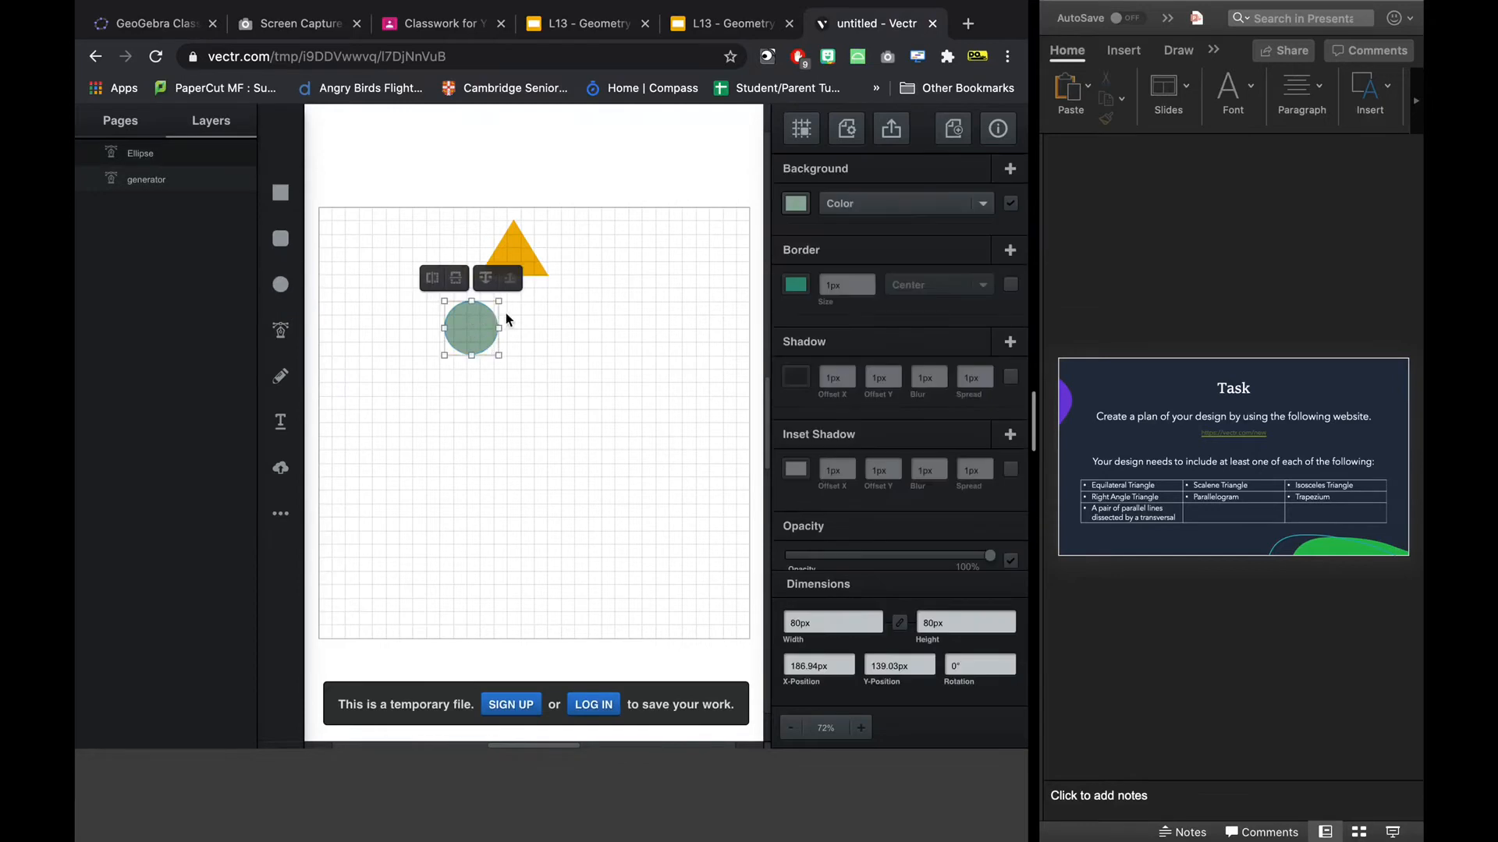
pyautogui.moveTo(495, 303); pyautogui.dragTo(462, 346)
pyautogui.click(495, 406)
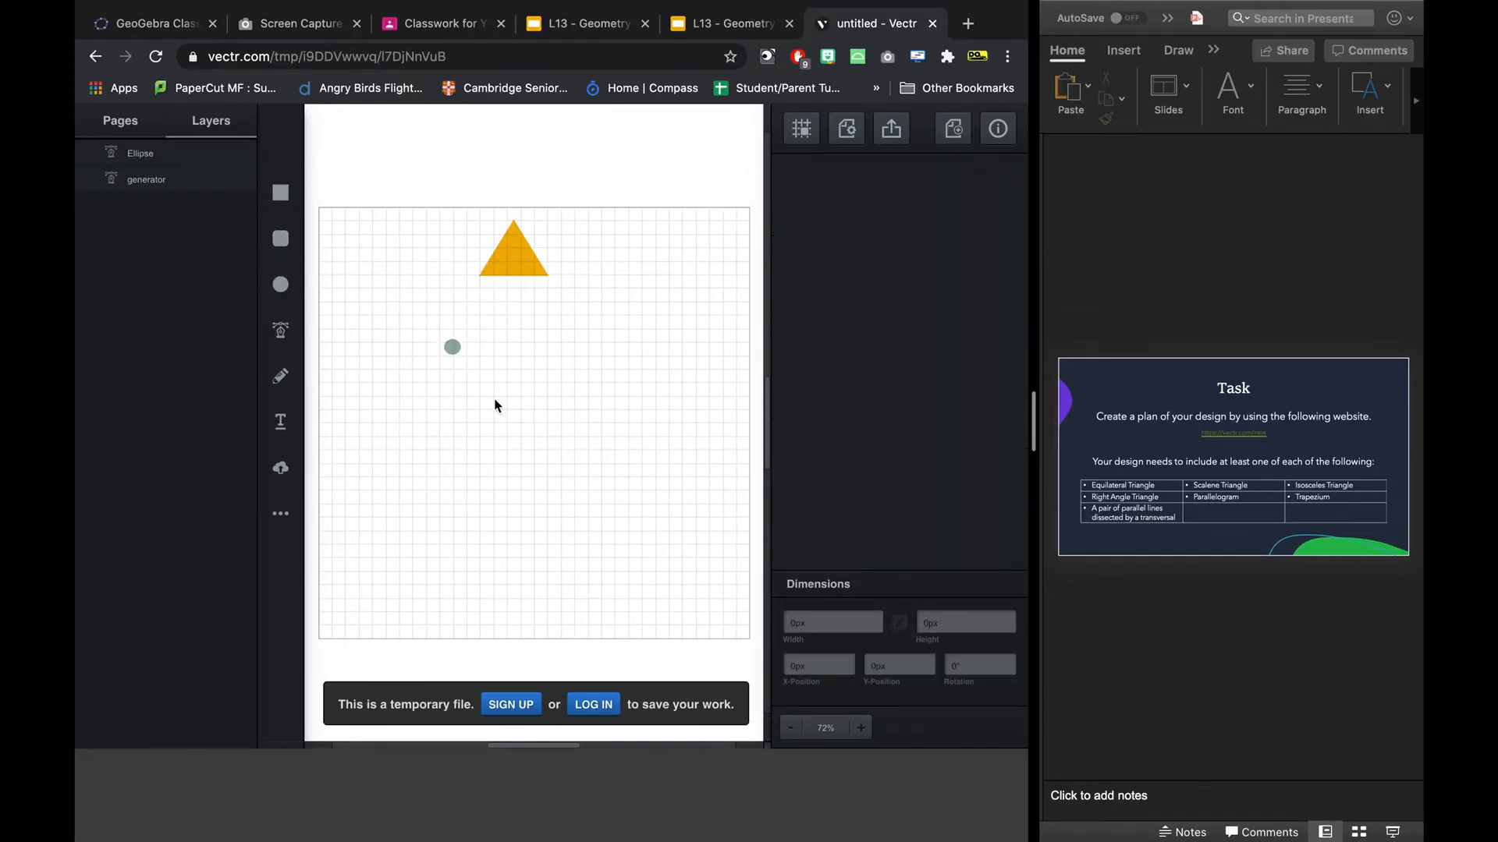
pyautogui.click(455, 348)
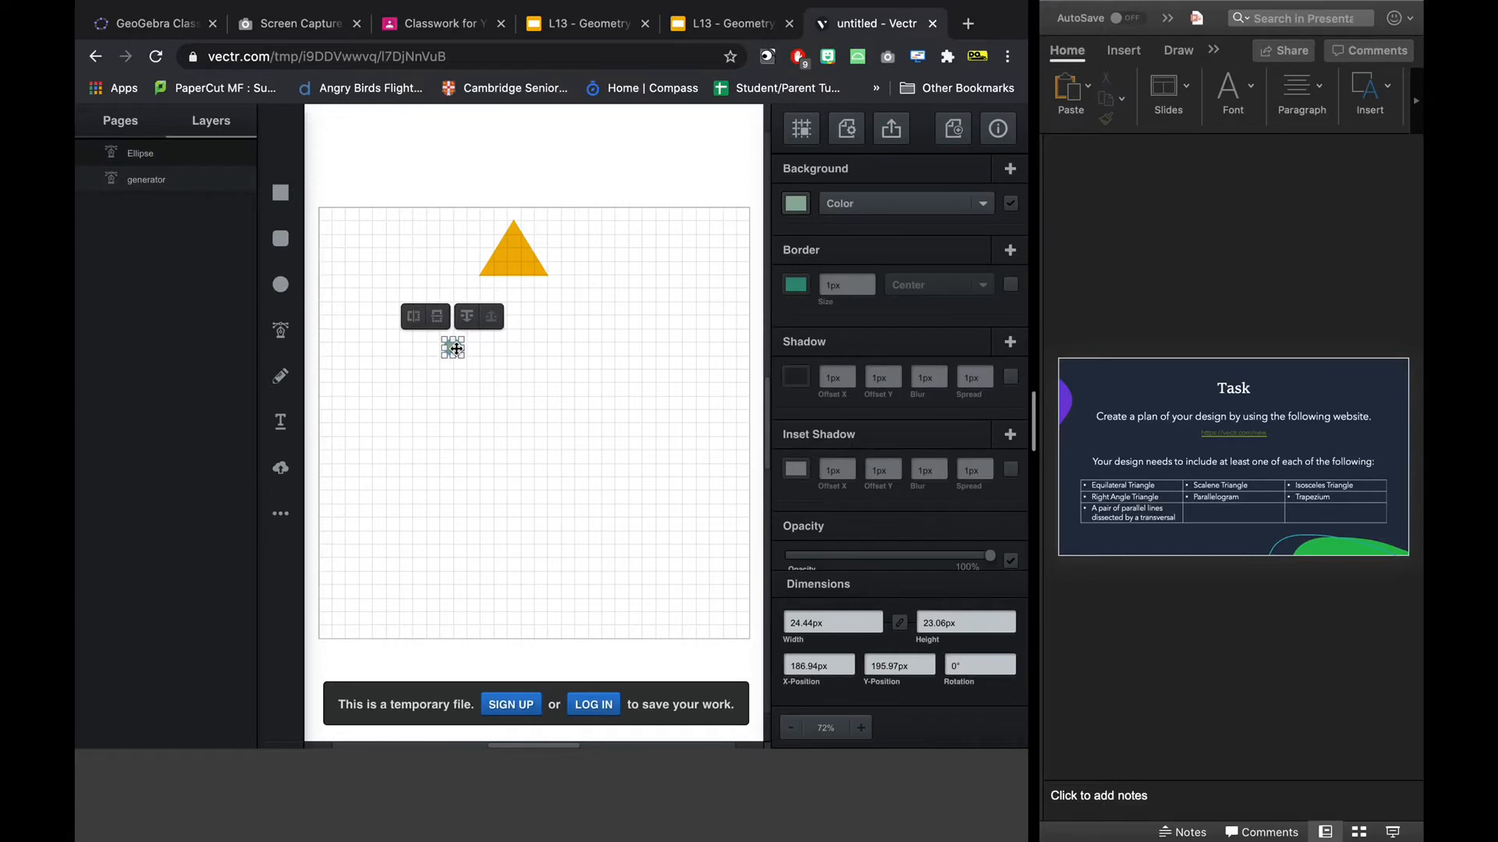
pyautogui.moveTo(455, 348); pyautogui.dragTo(507, 259)
# Fill the small circle on the triangle with bright red.
pyautogui.click(795, 204)
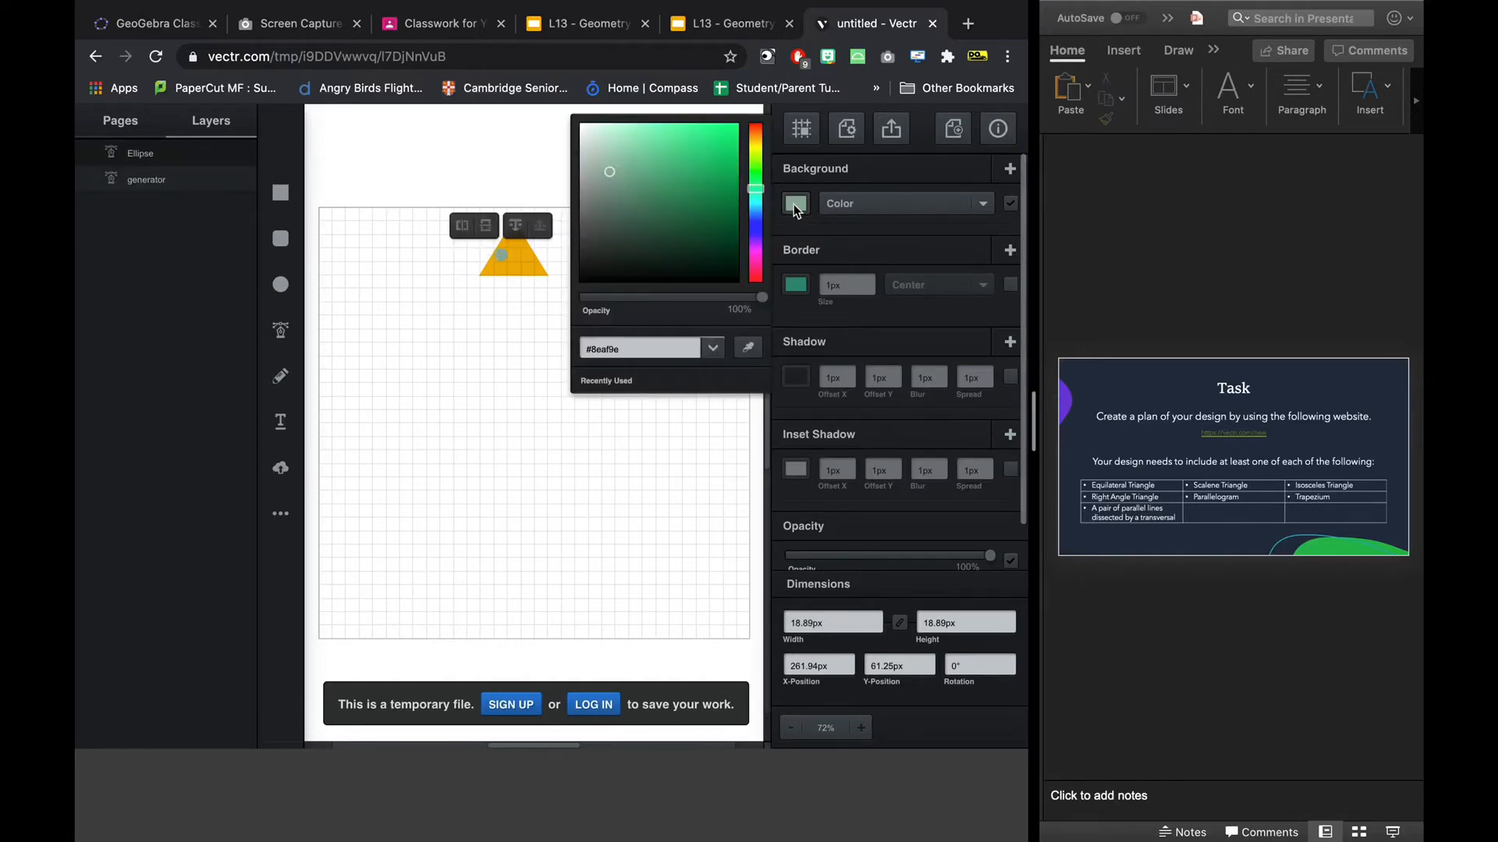
pyautogui.moveTo(755, 188); pyautogui.dragTo(760, 128)
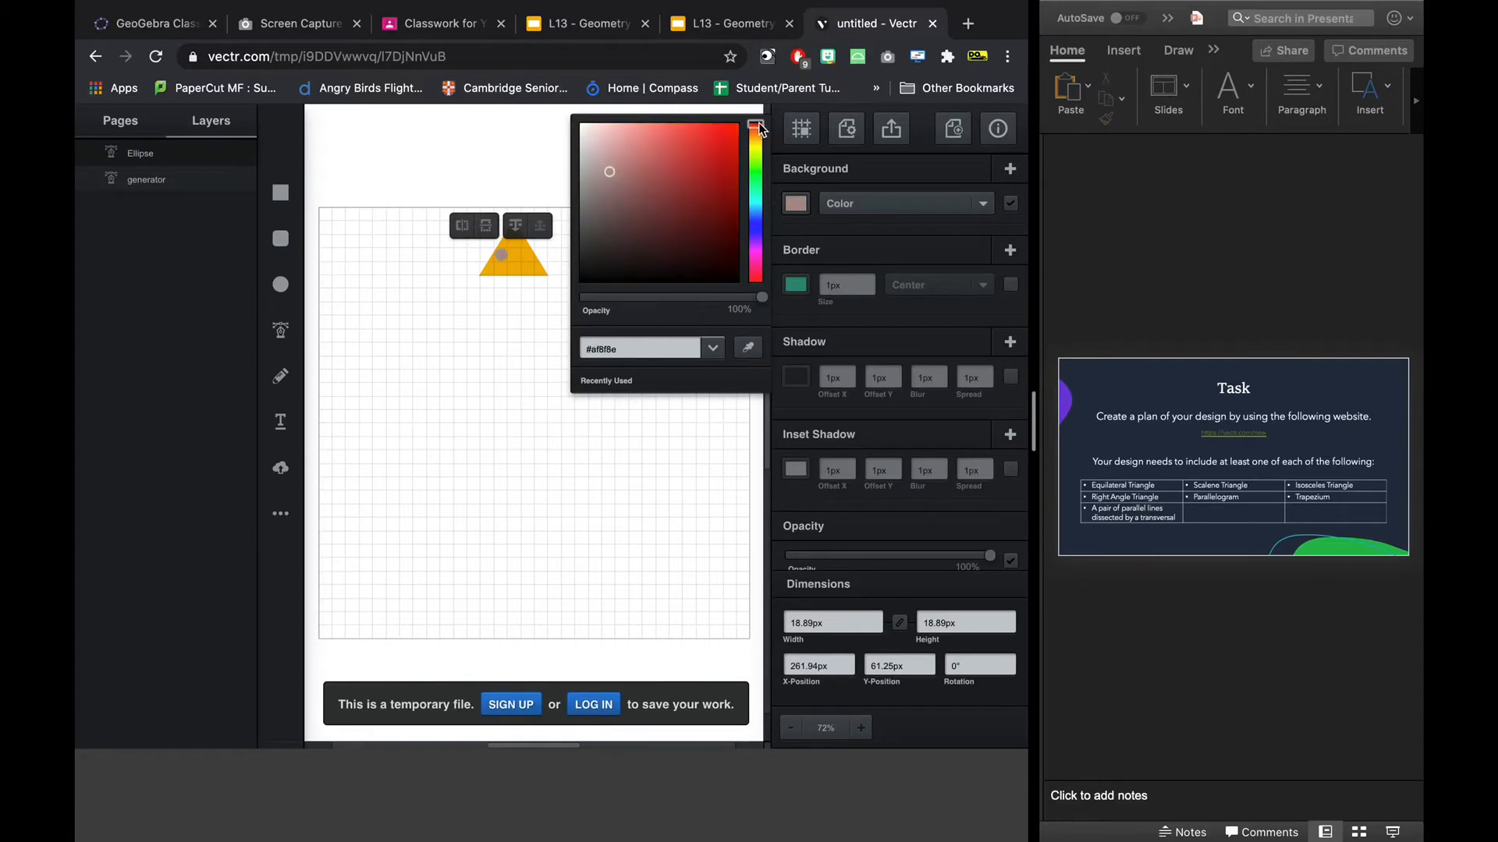
pyautogui.click(720, 128)
pyautogui.click(512, 415)
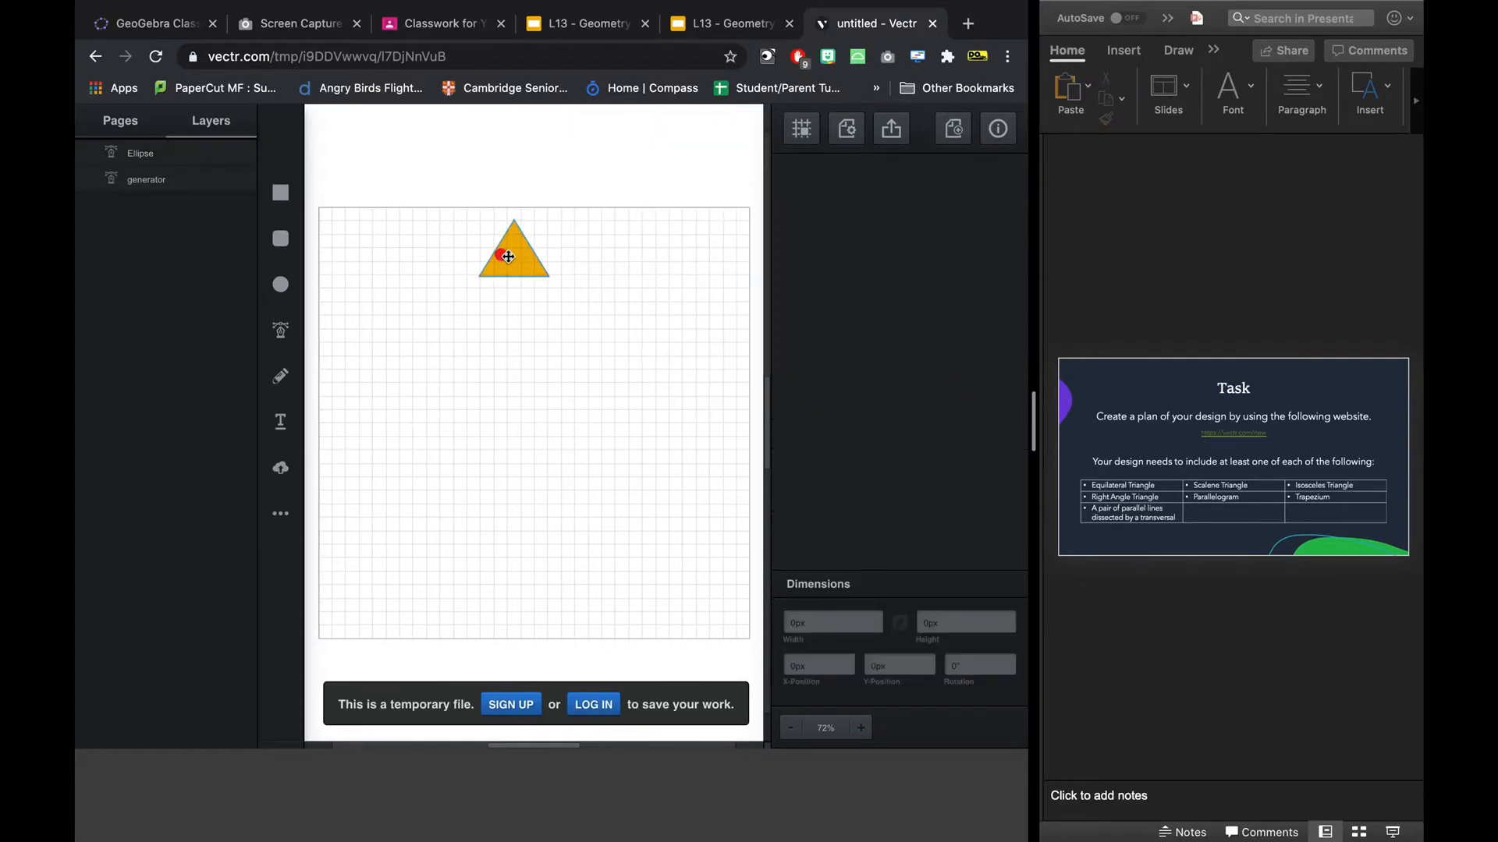
# Duplicate the red circle and place the copy level with it on the right half of the triangle.
pyautogui.click(502, 256)
pyautogui.press('super+c')
pyautogui.click(522, 434)
pyautogui.press('super+v')
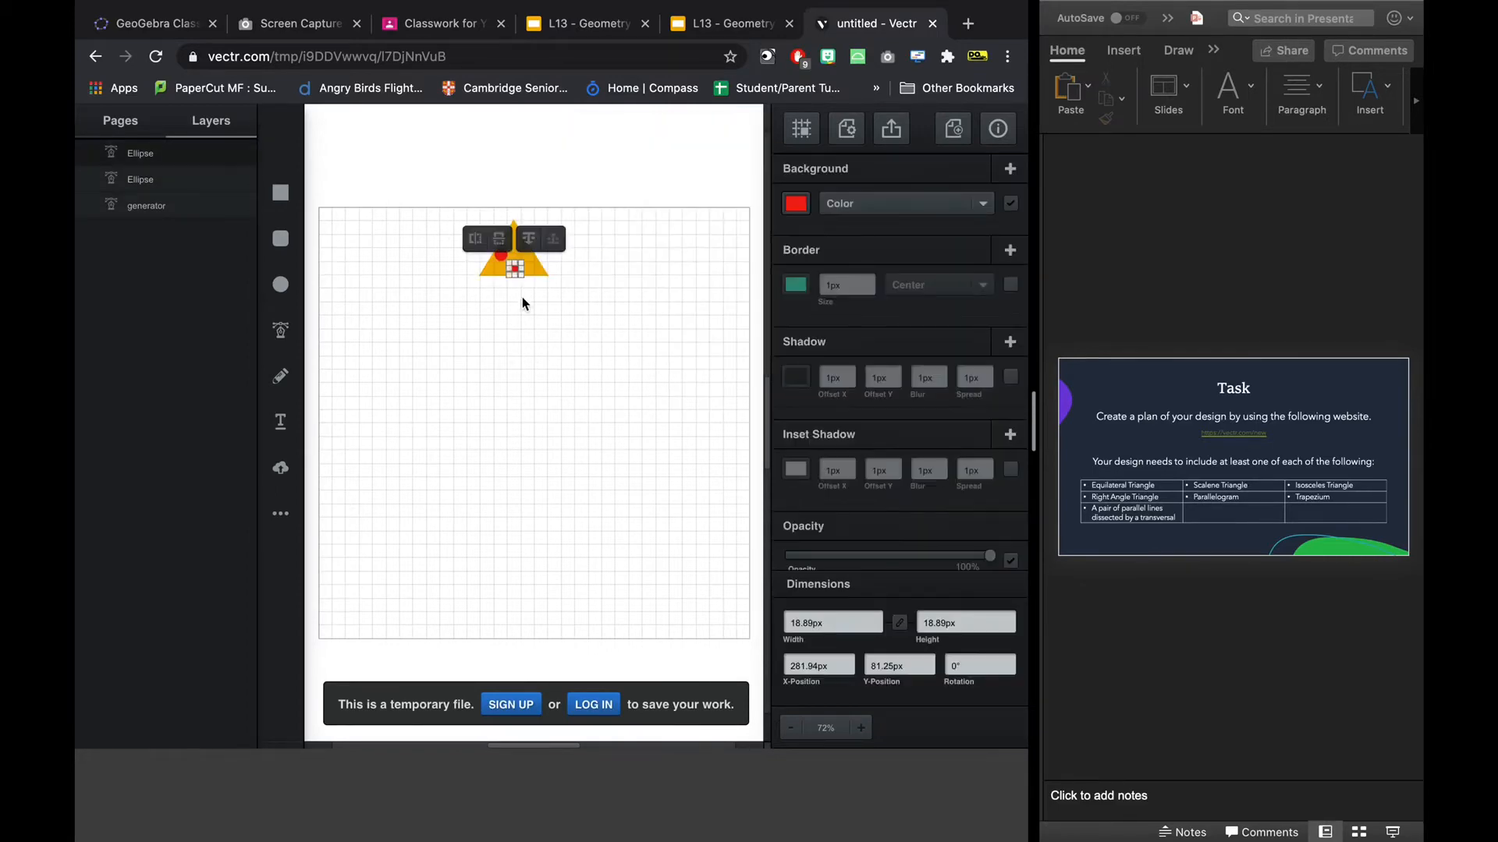
pyautogui.moveTo(515, 269); pyautogui.dragTo(527, 257)
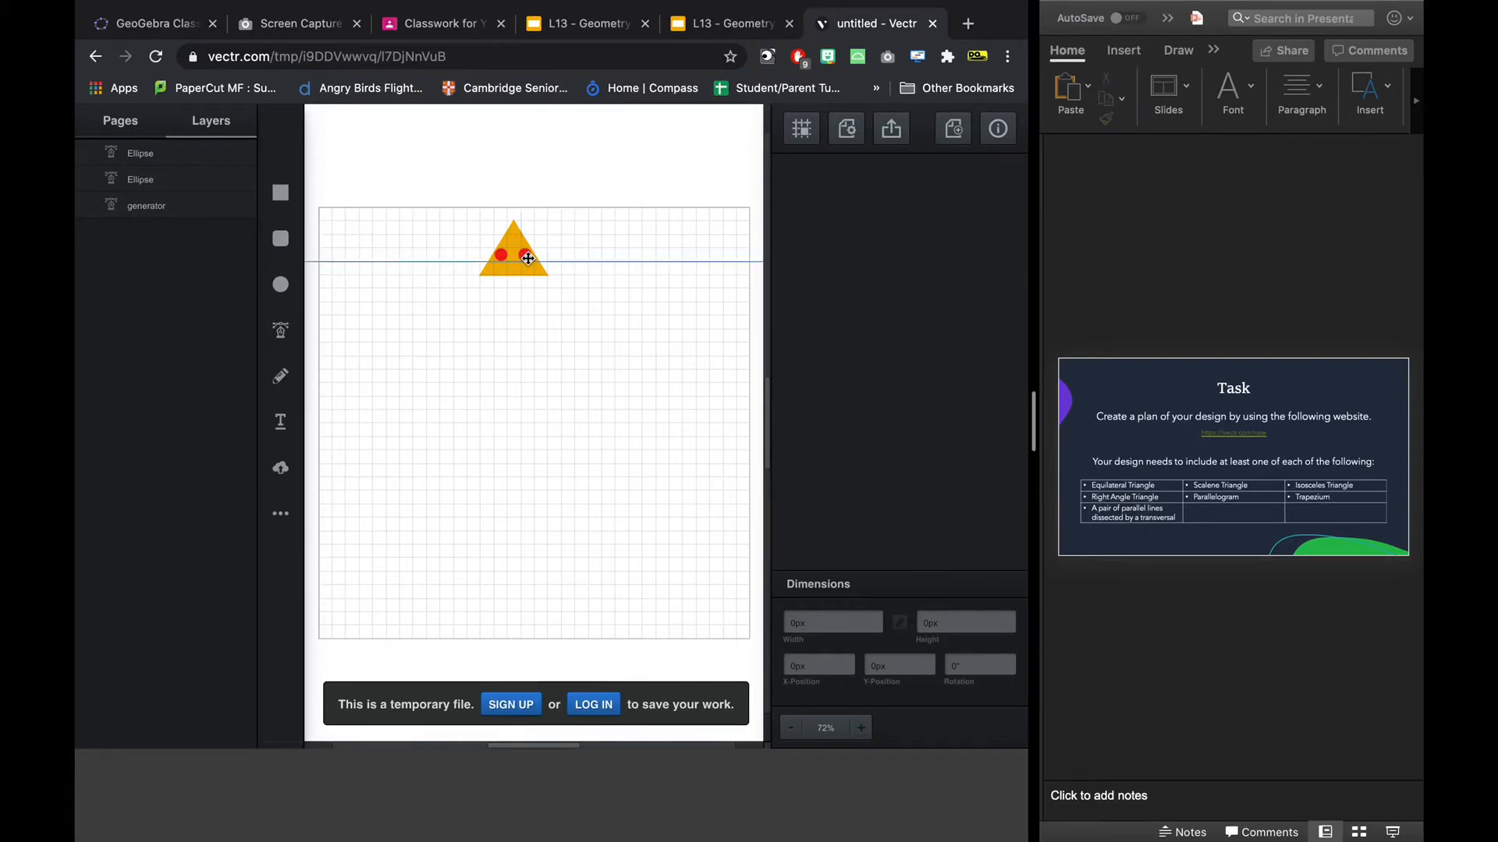
# Try out a closed slanted parallelogram below the triangle with the Pen tool, and delete it.
pyautogui.click(290, 340)
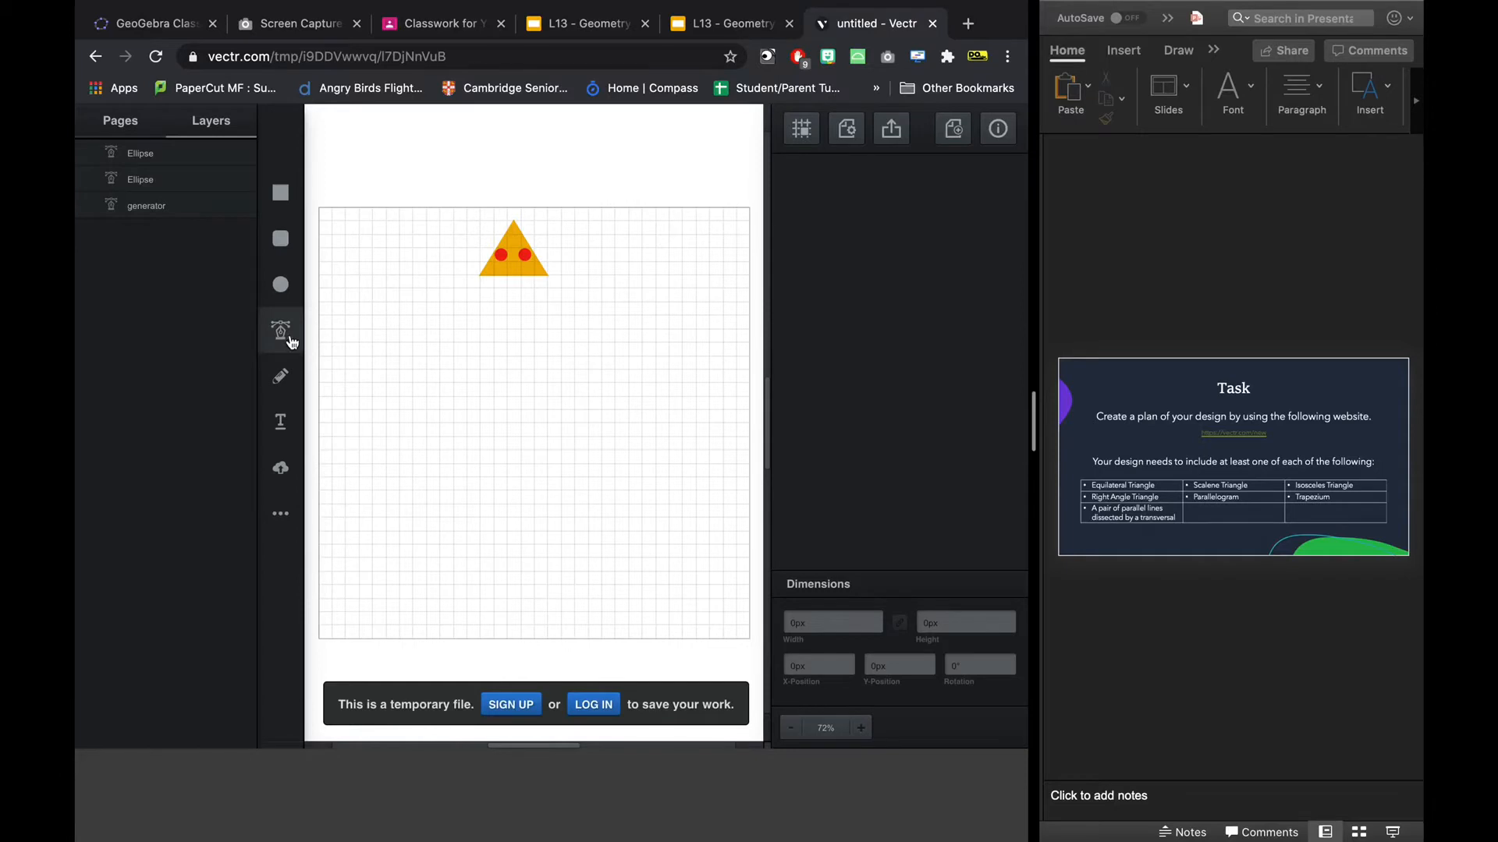
pyautogui.click(479, 278)
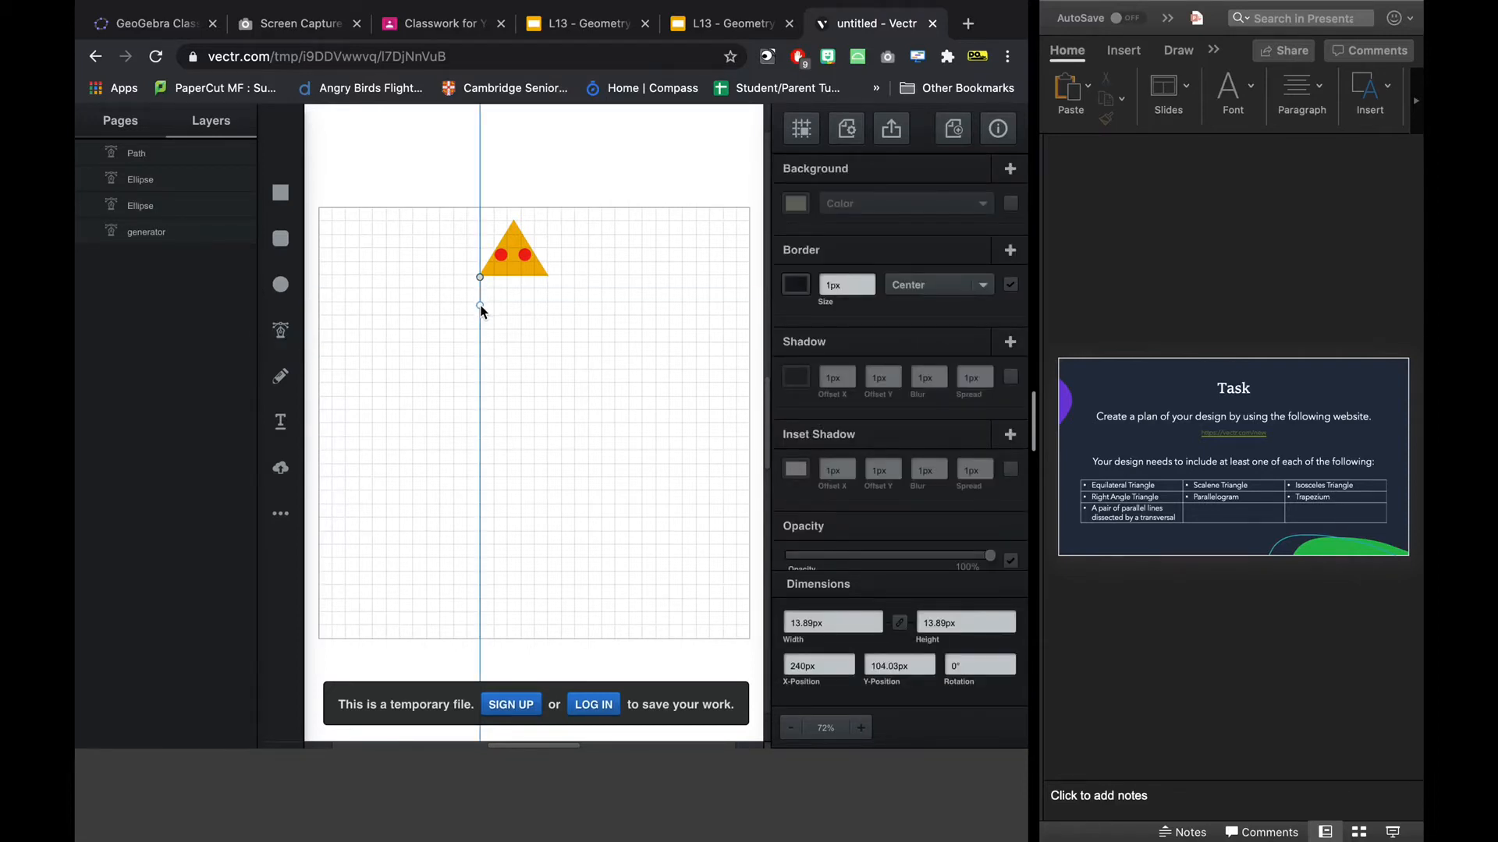
pyautogui.click(462, 367)
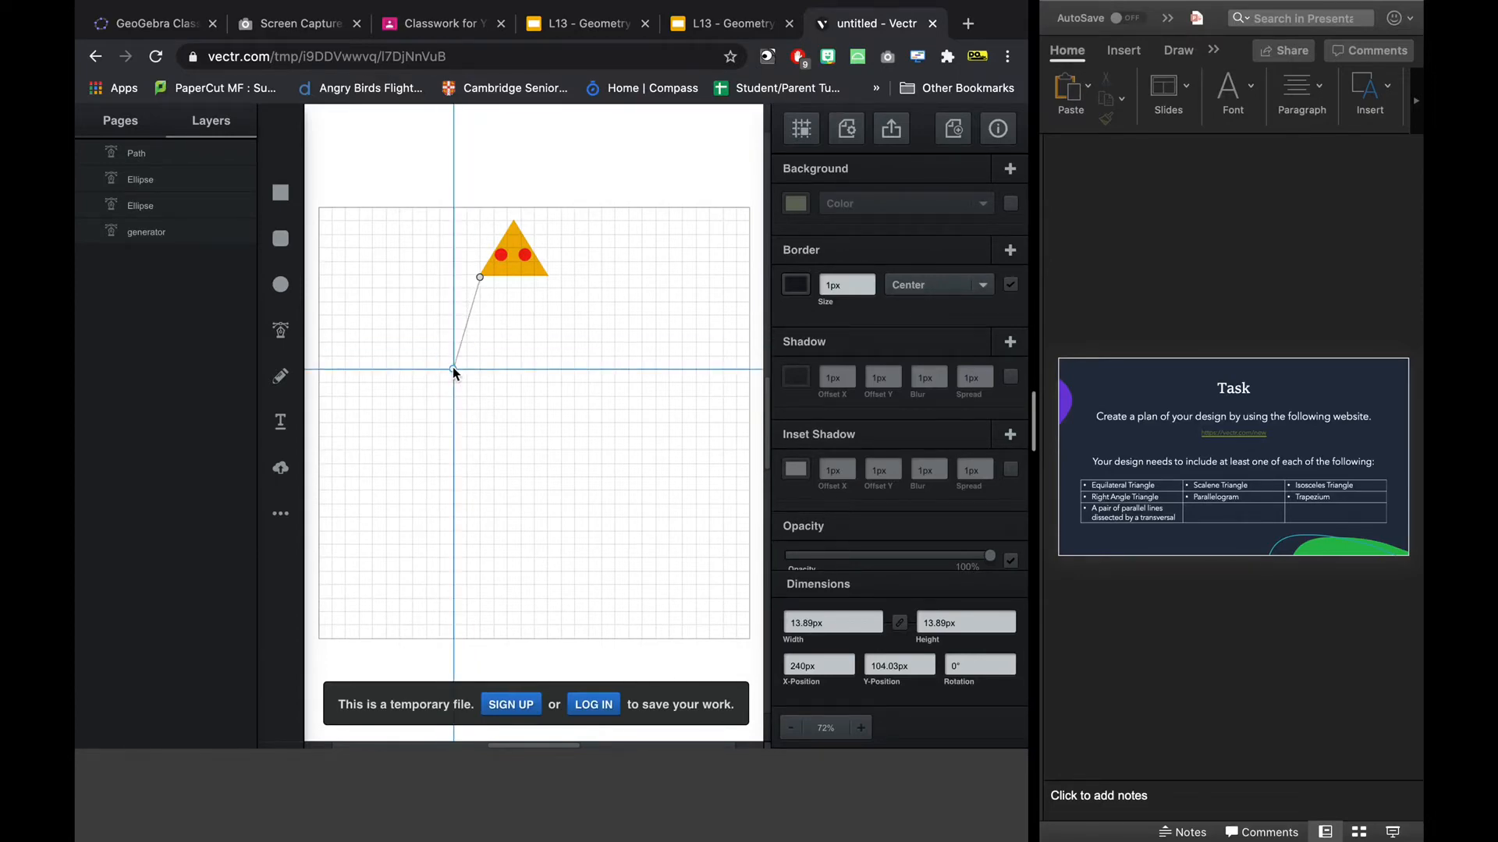
pyautogui.click(452, 368)
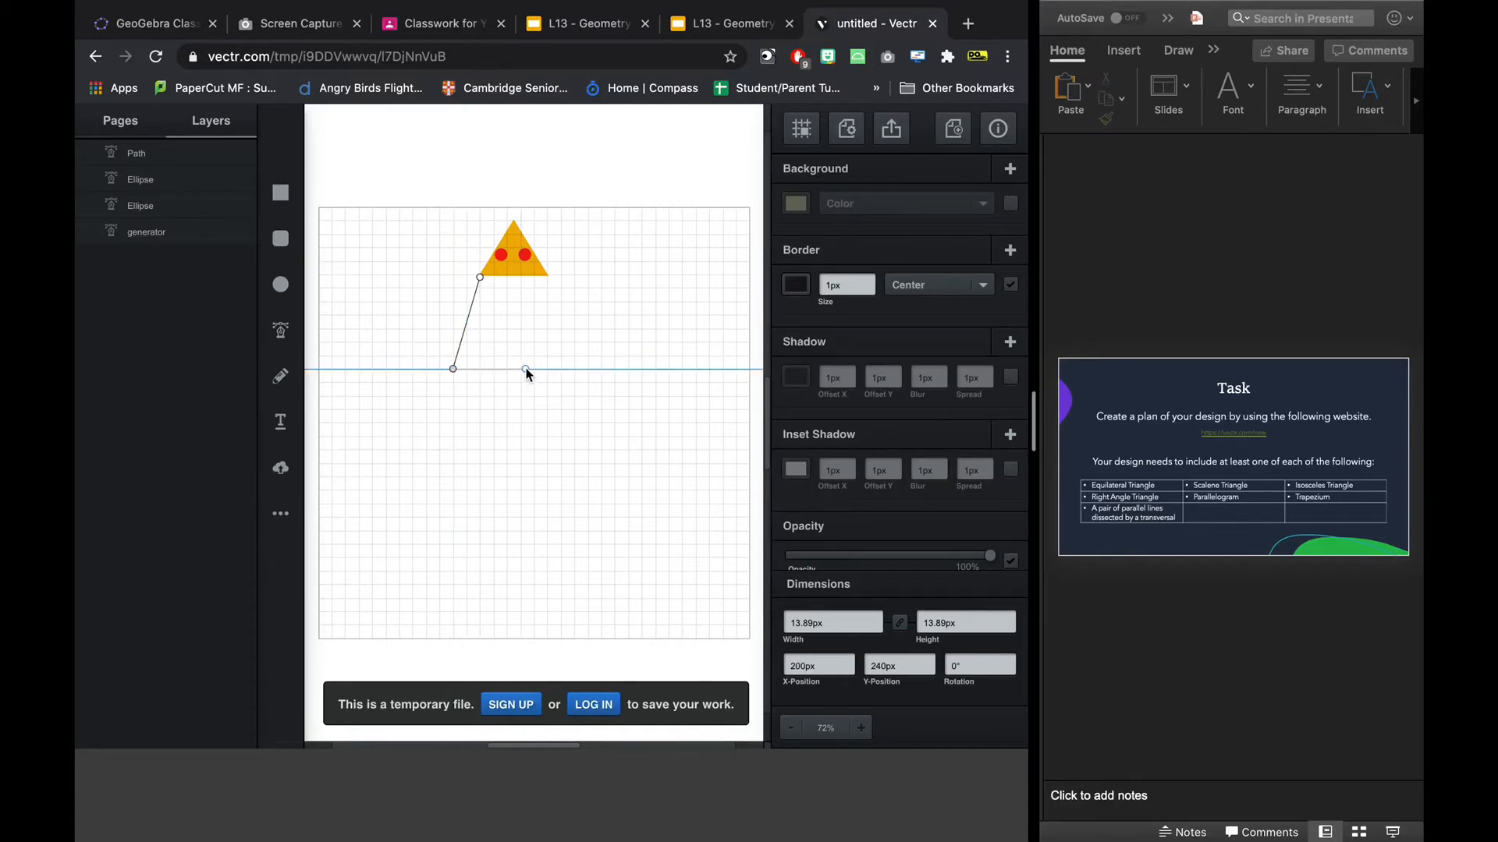
pyautogui.click(523, 368)
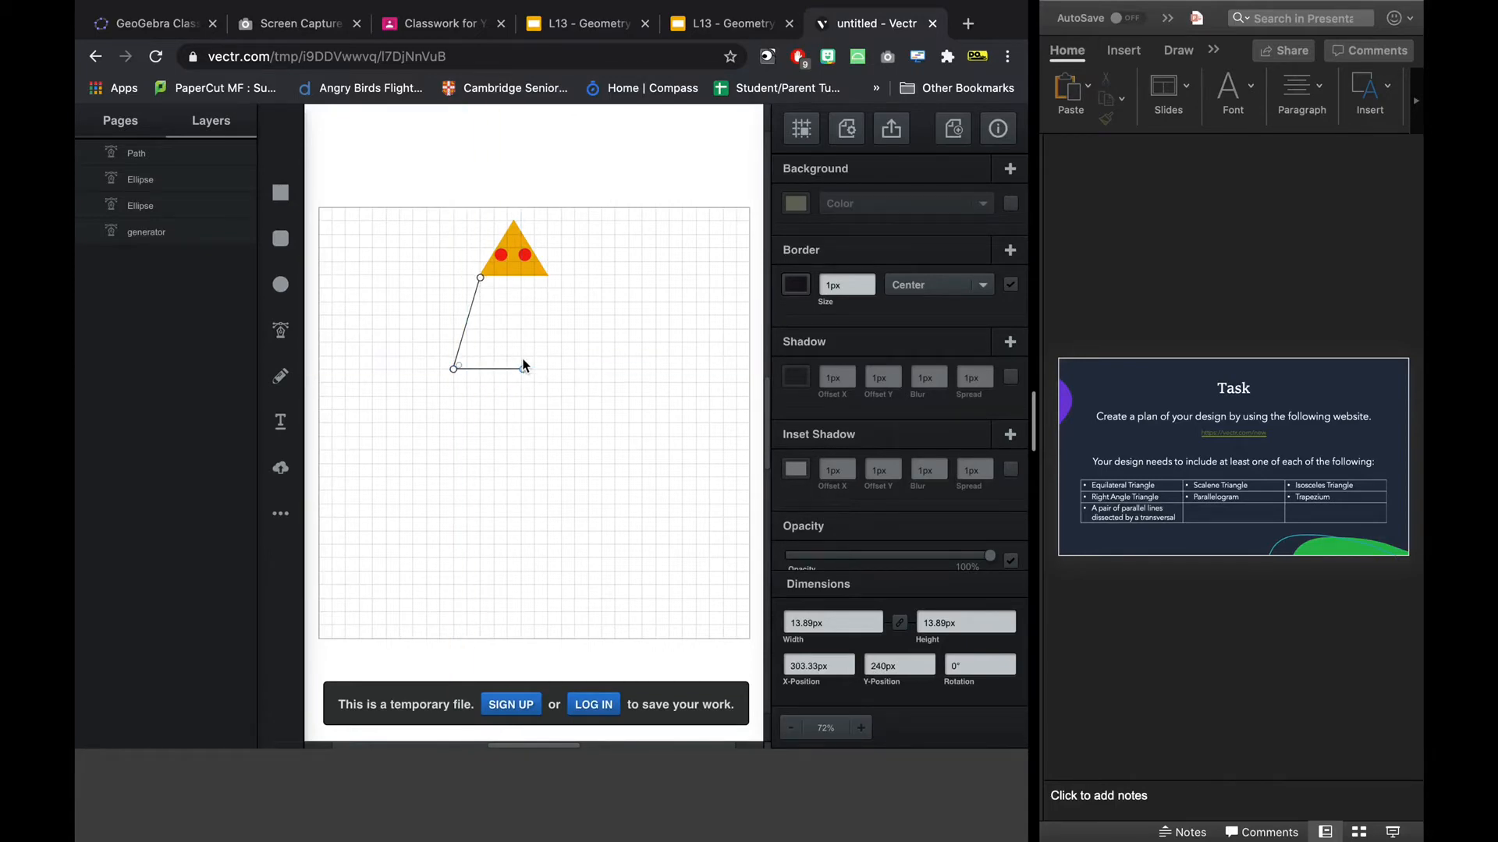
pyautogui.click(547, 274)
pyautogui.click(478, 274)
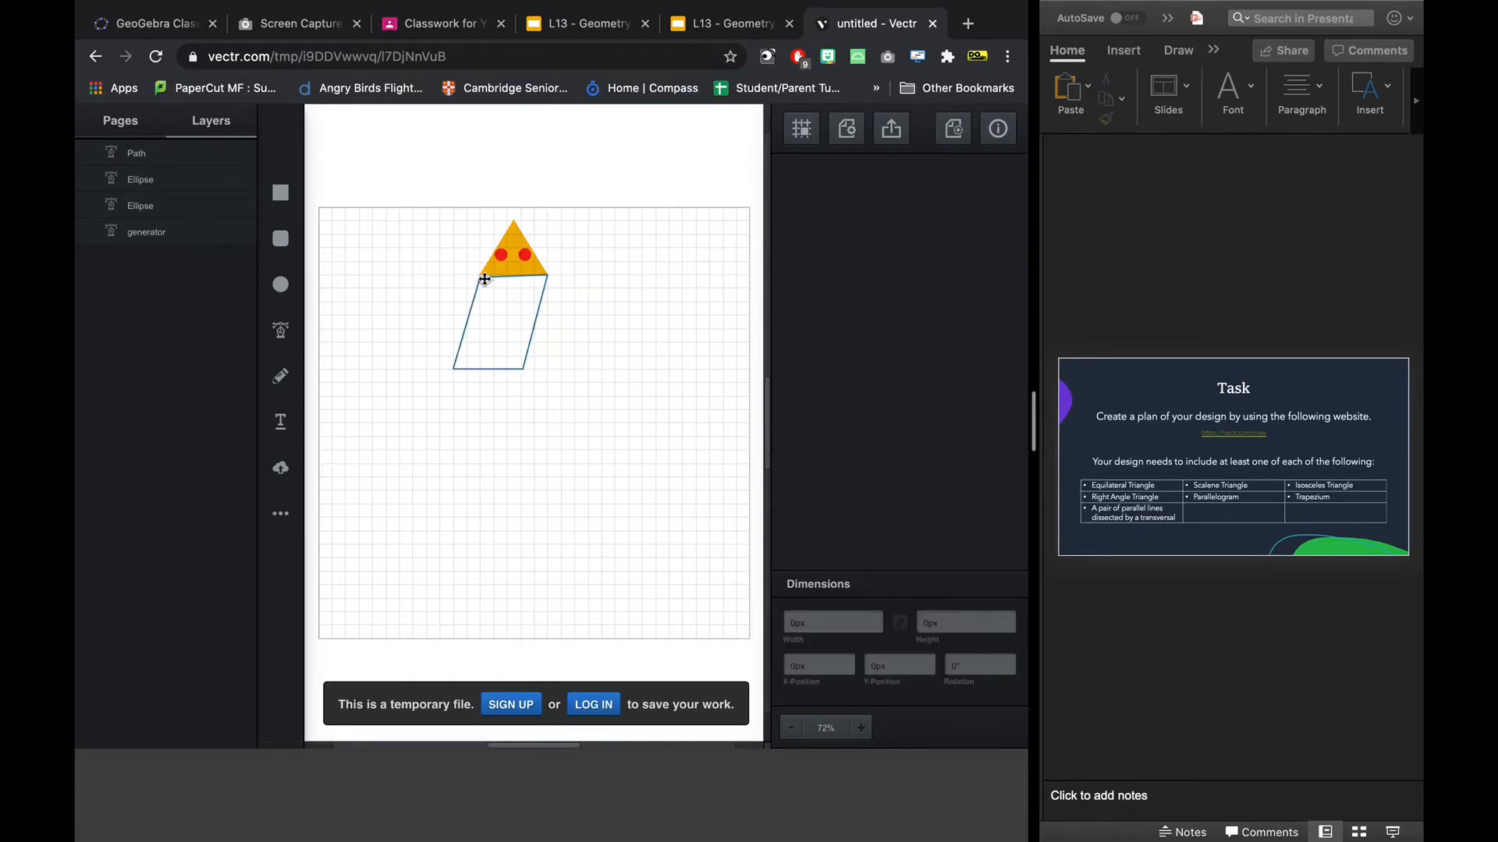
pyautogui.click(522, 353)
pyautogui.press('Delete')
# Draw a closed, left-slanting four-sided body 160 px wide and 120 px high under the triangle's base with the Pen tool.
pyautogui.click(280, 330)
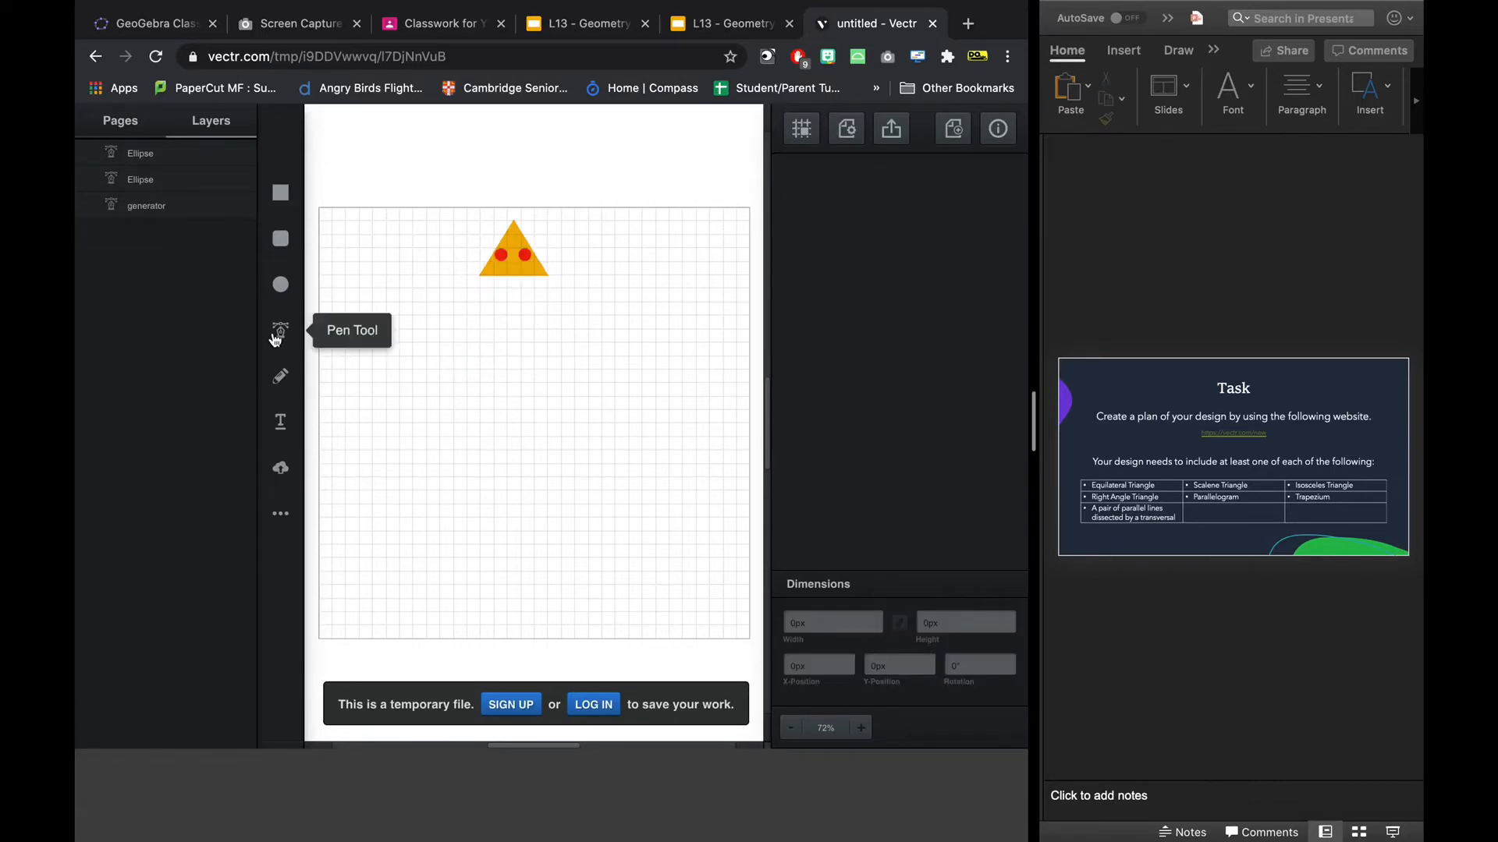
pyautogui.click(547, 274)
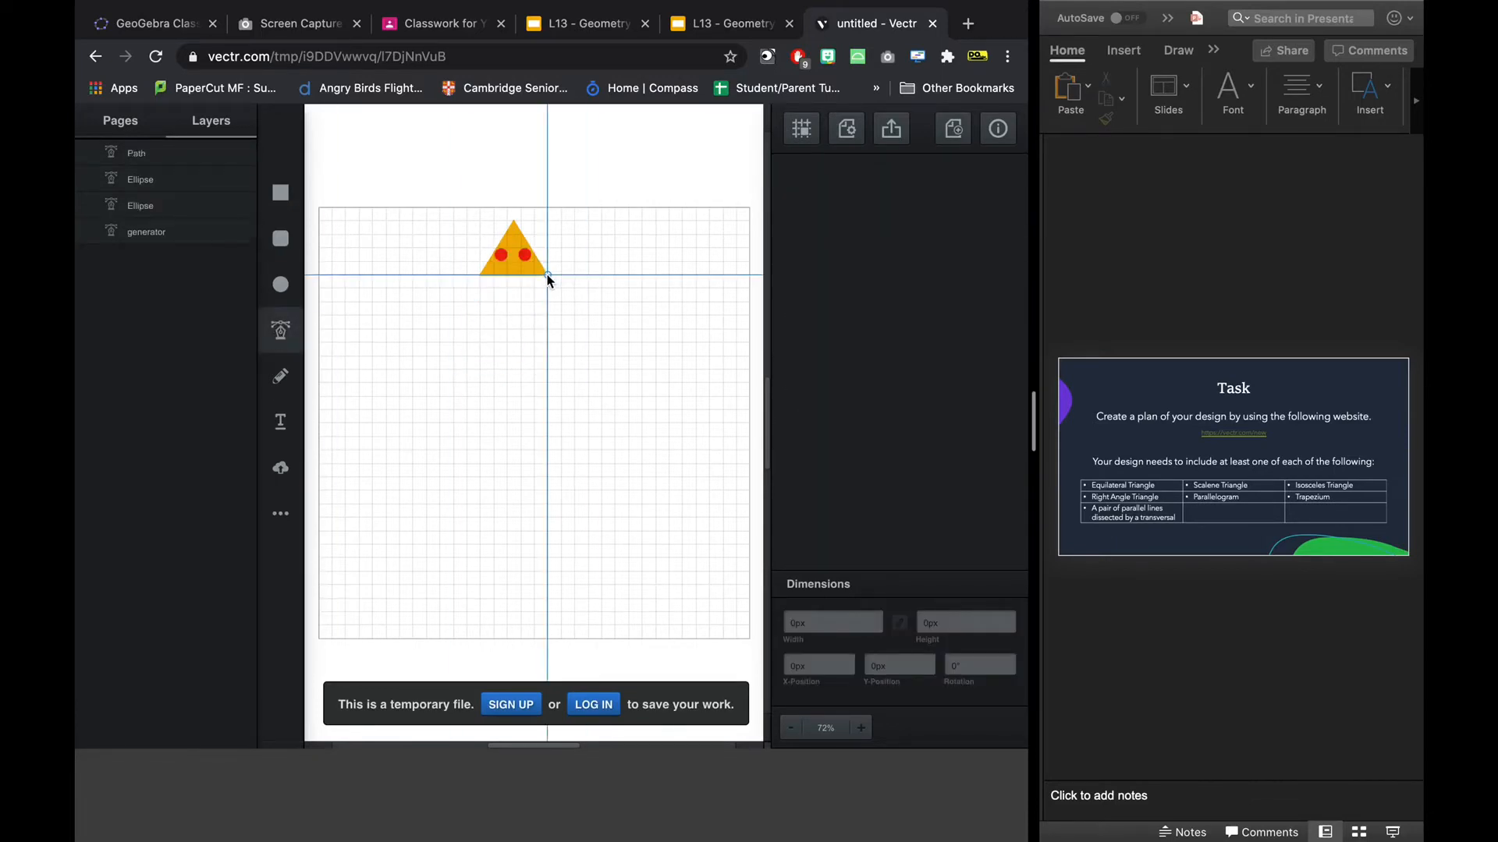
pyautogui.click(479, 274)
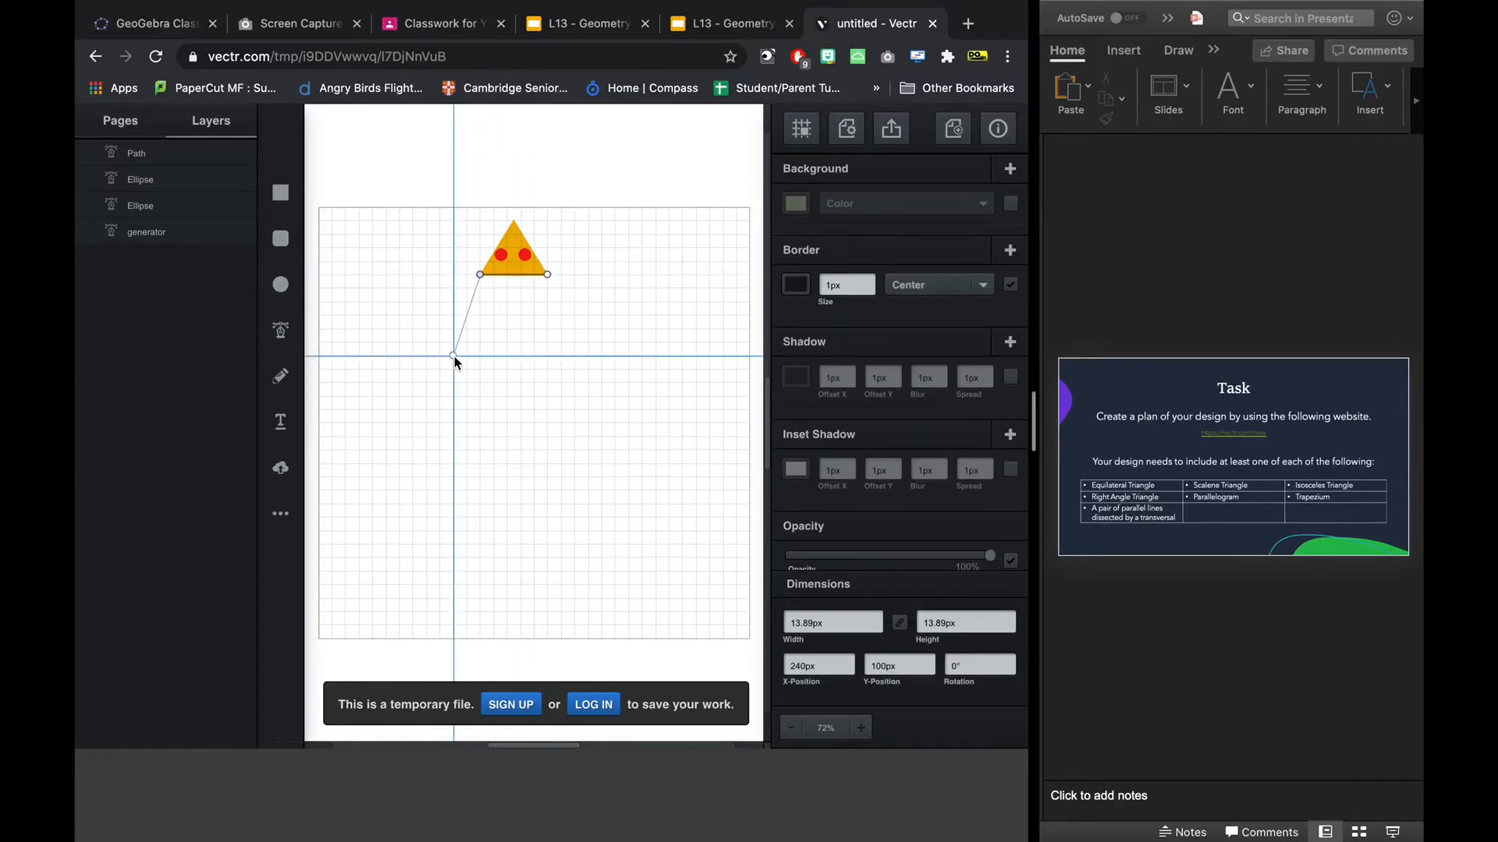
pyautogui.click(440, 355)
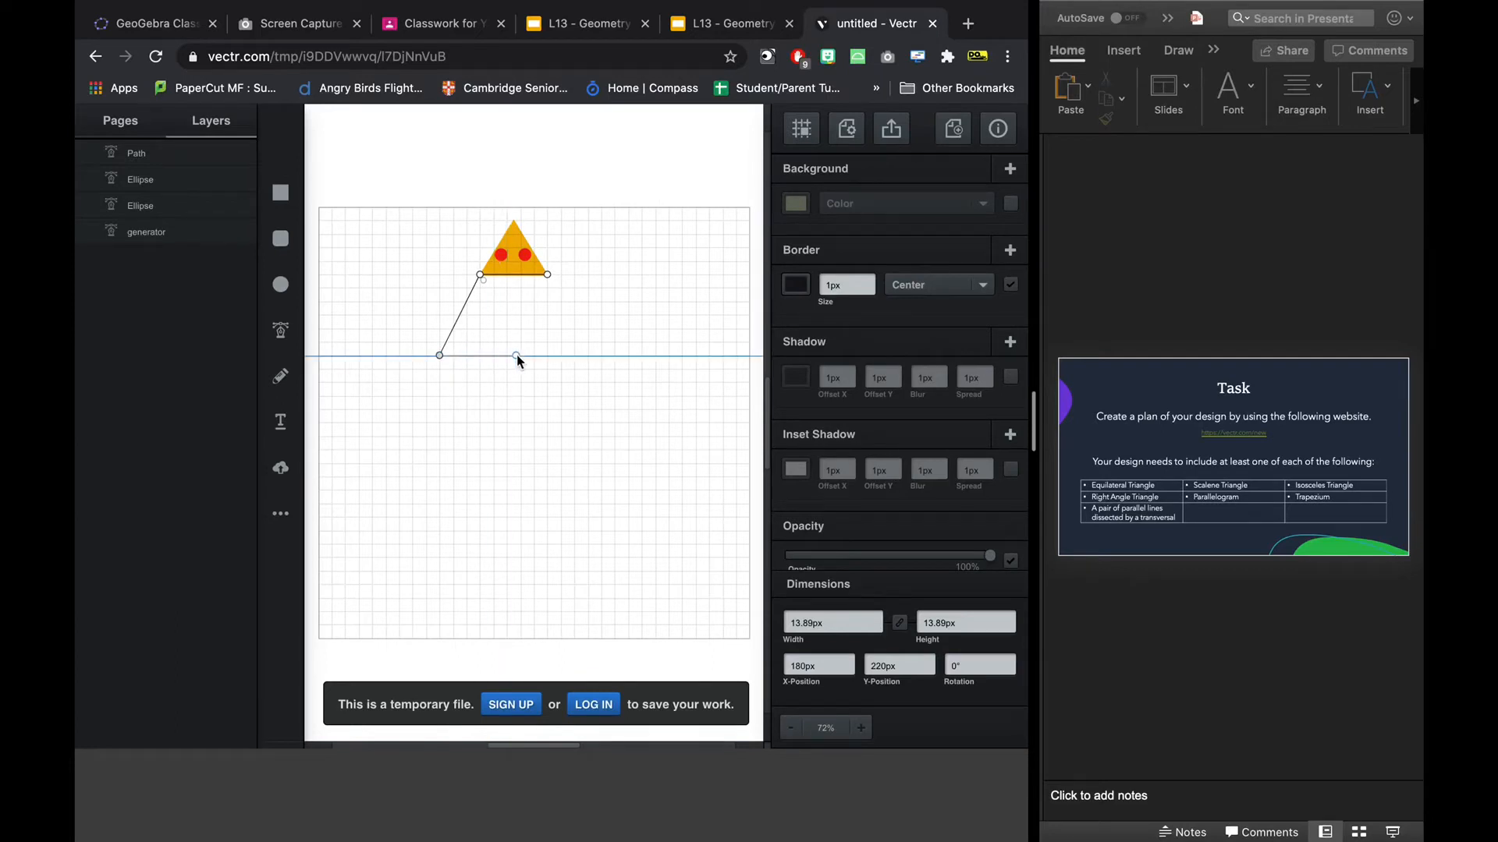
pyautogui.click(519, 356)
pyautogui.click(550, 277)
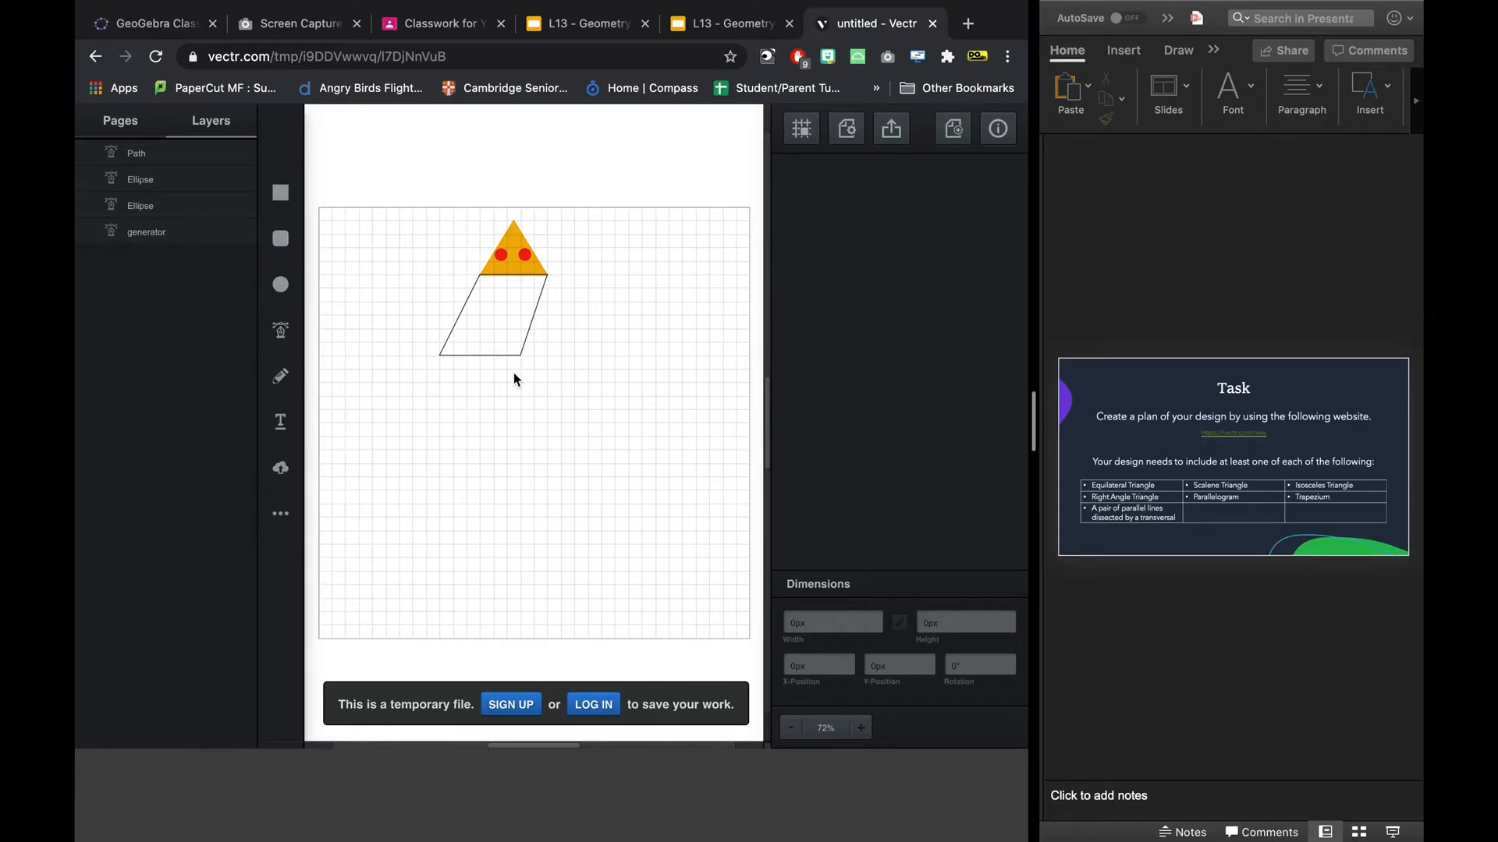
# Fill the four-sided body with cyan (#11dee3).
pyautogui.click(501, 325)
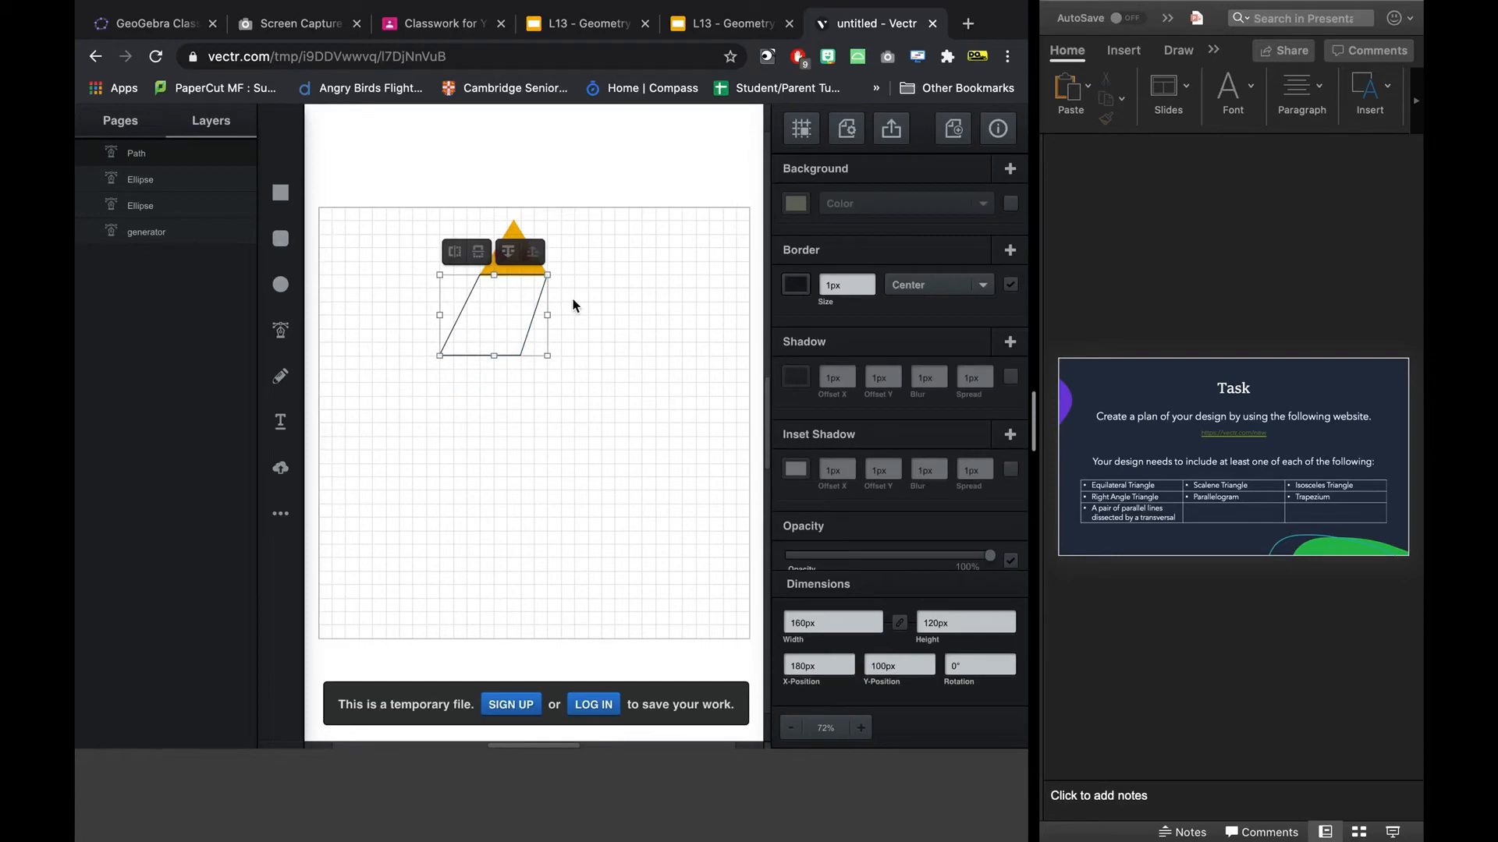
pyautogui.click(795, 201)
pyautogui.moveTo(755, 187); pyautogui.dragTo(755, 203)
pyautogui.click(726, 141)
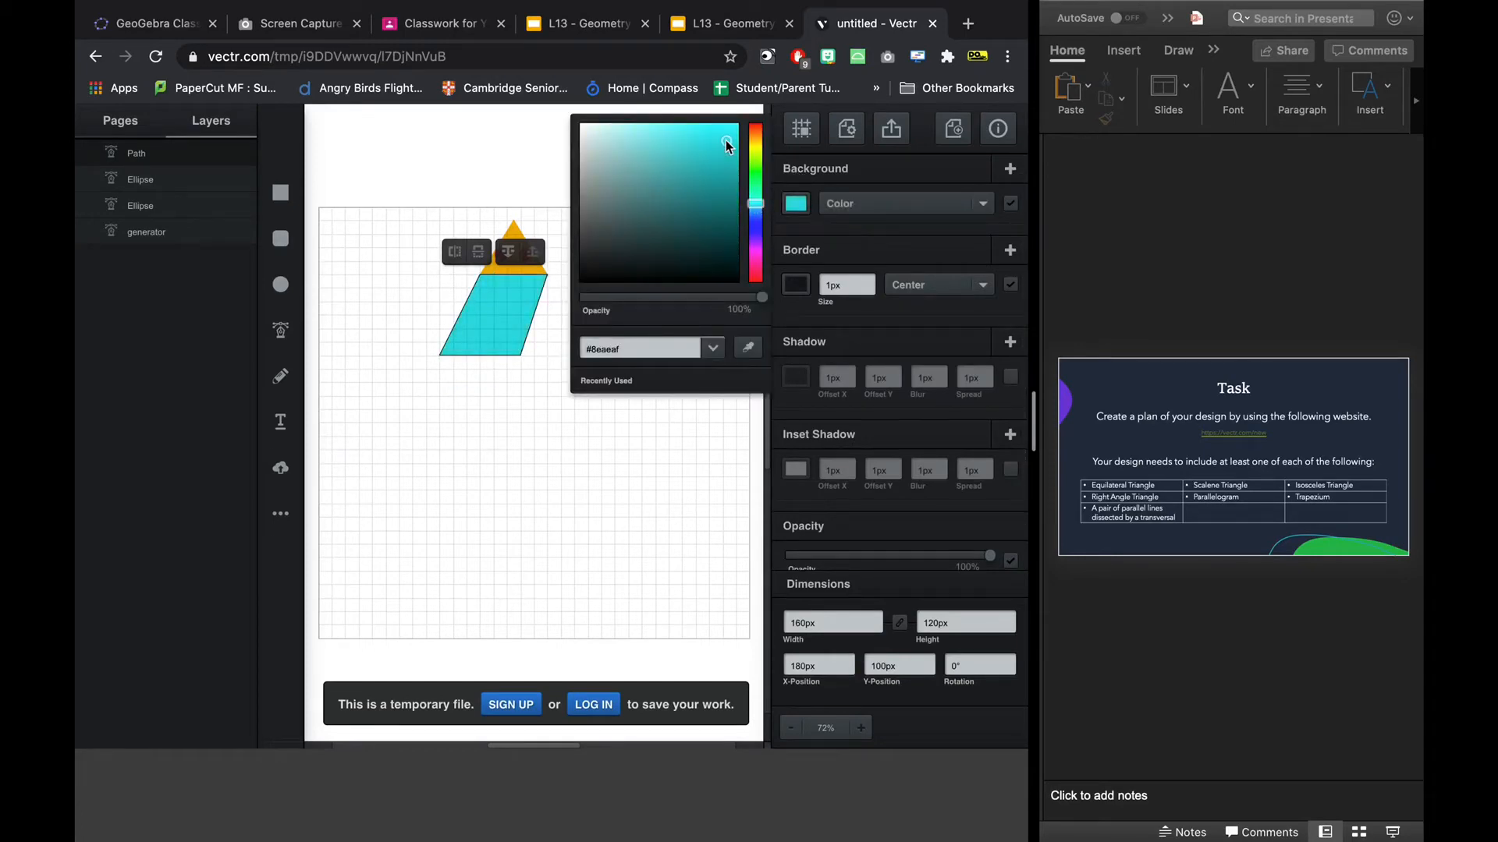
pyautogui.click(657, 470)
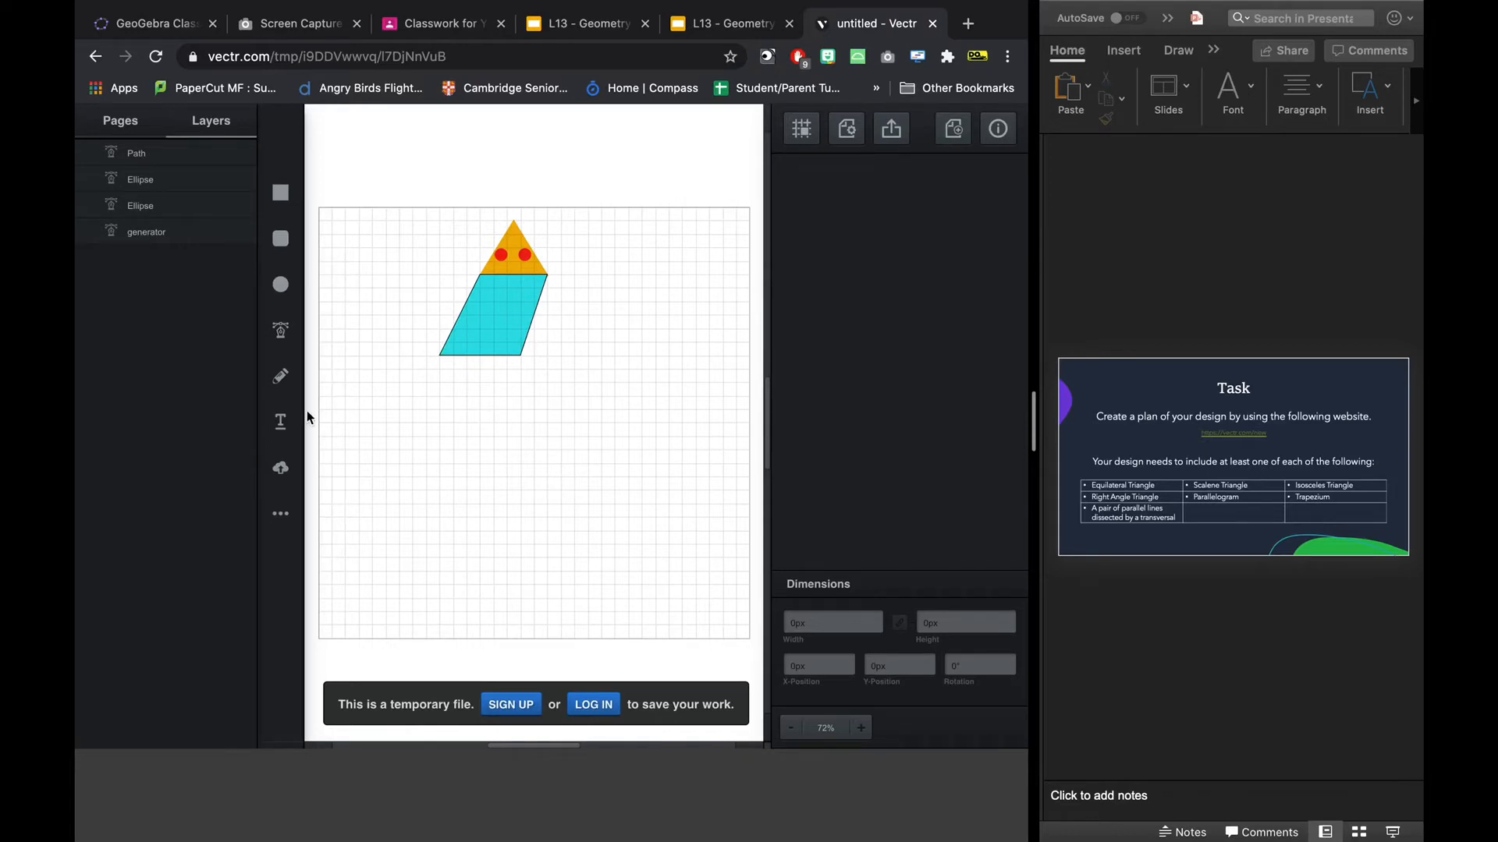
# Draw a closed four-sided arm about 132 px wide and 43 px high extending right from the cyan body's upper-right edge with the Pen tool.
pyautogui.click(282, 334)
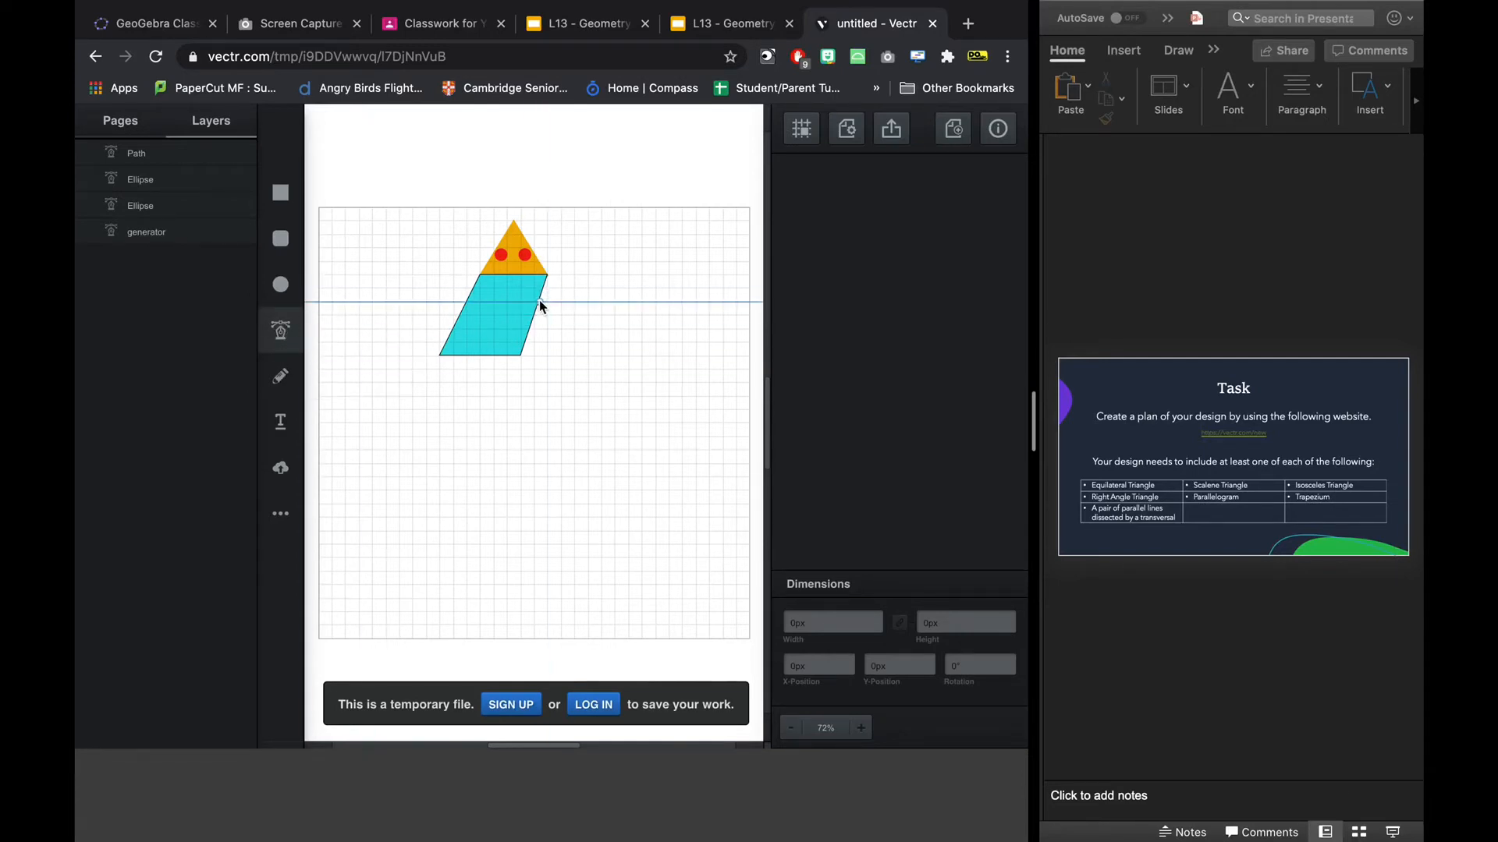
pyautogui.click(540, 300)
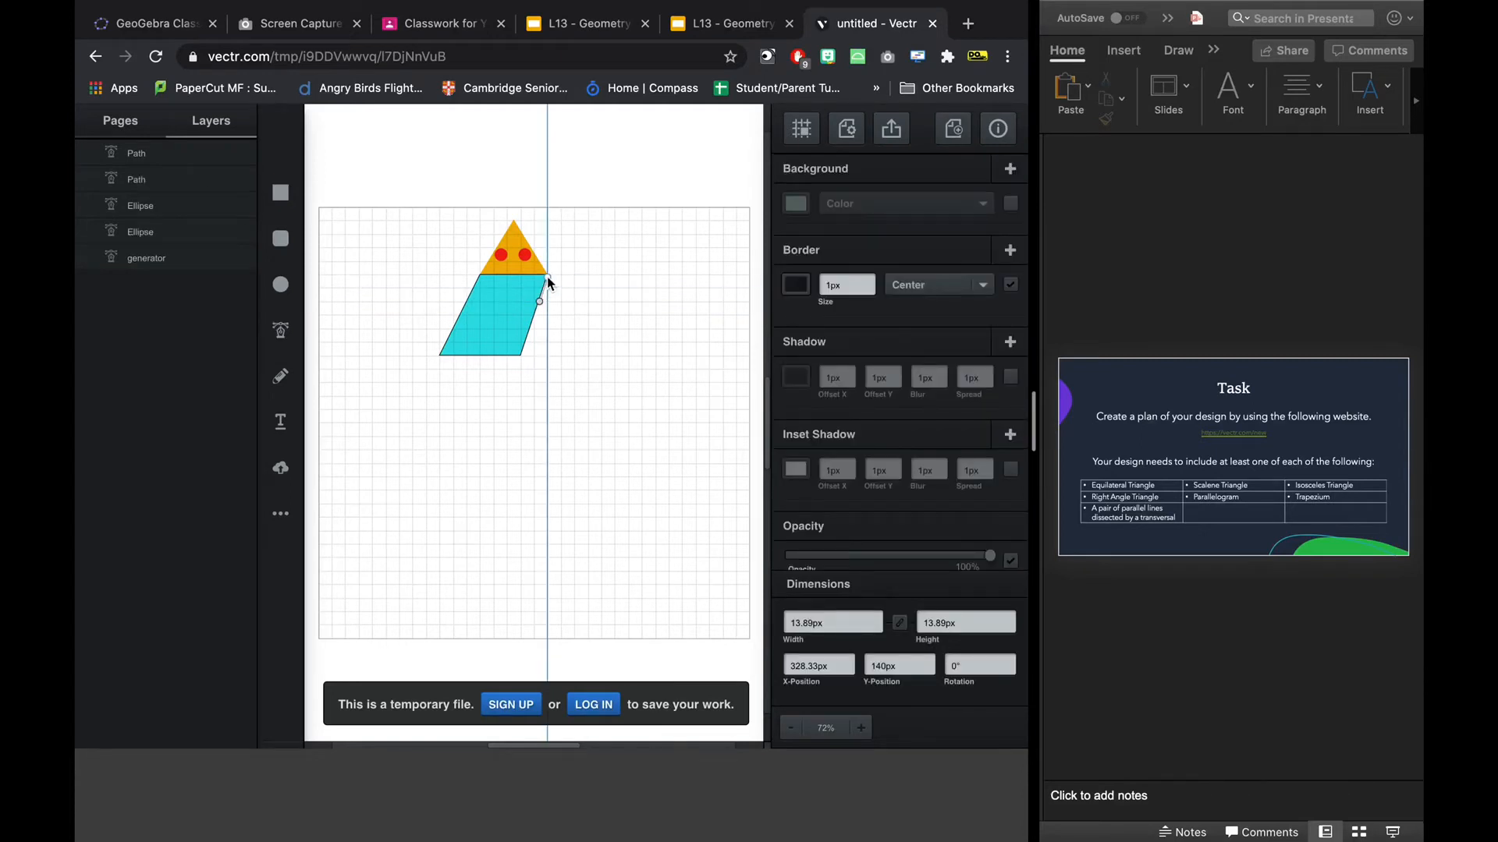
pyautogui.click(546, 274)
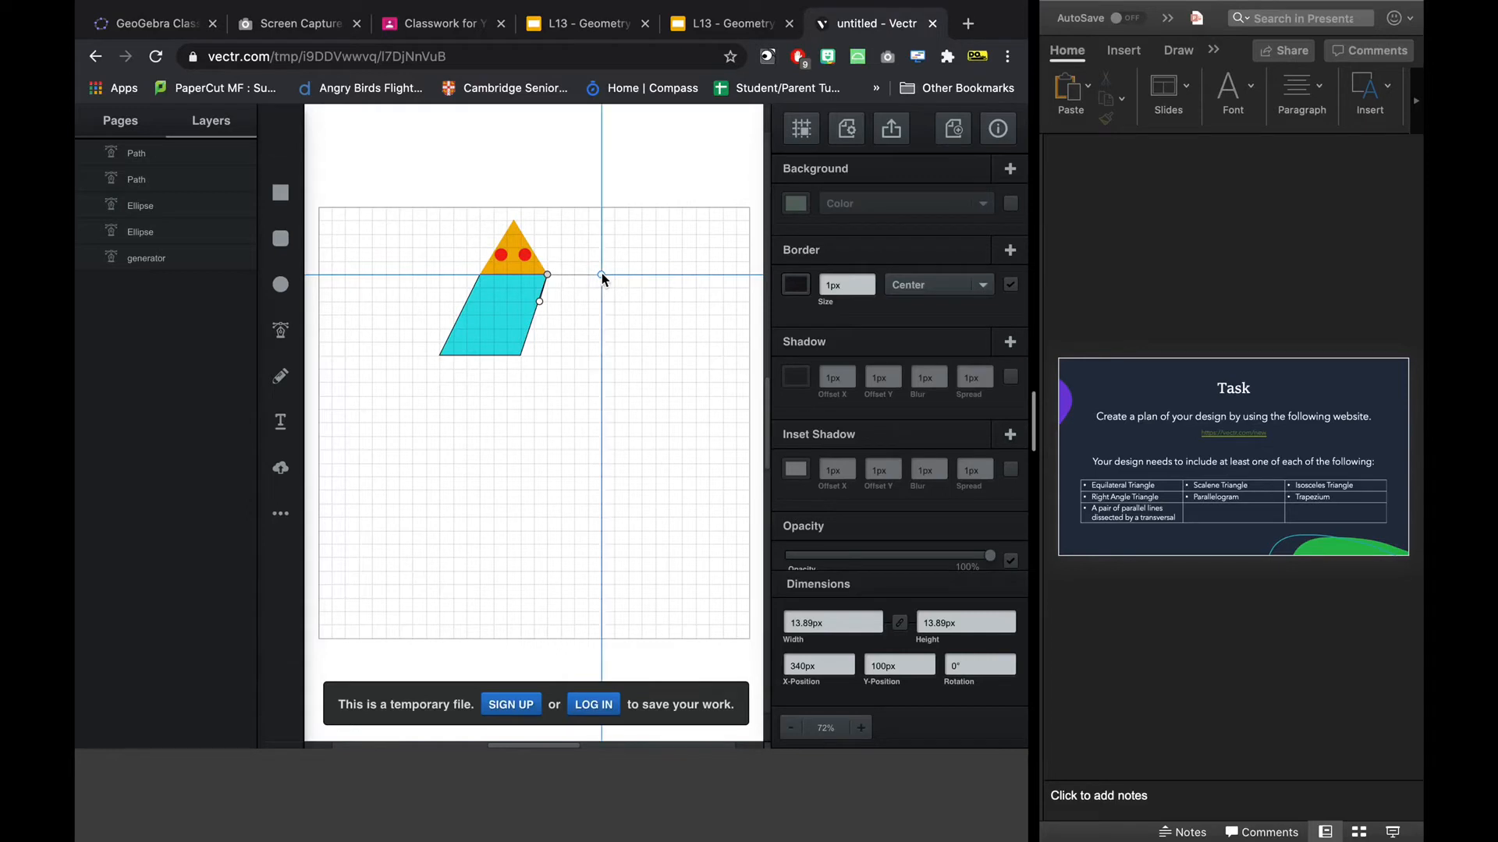
pyautogui.click(602, 273)
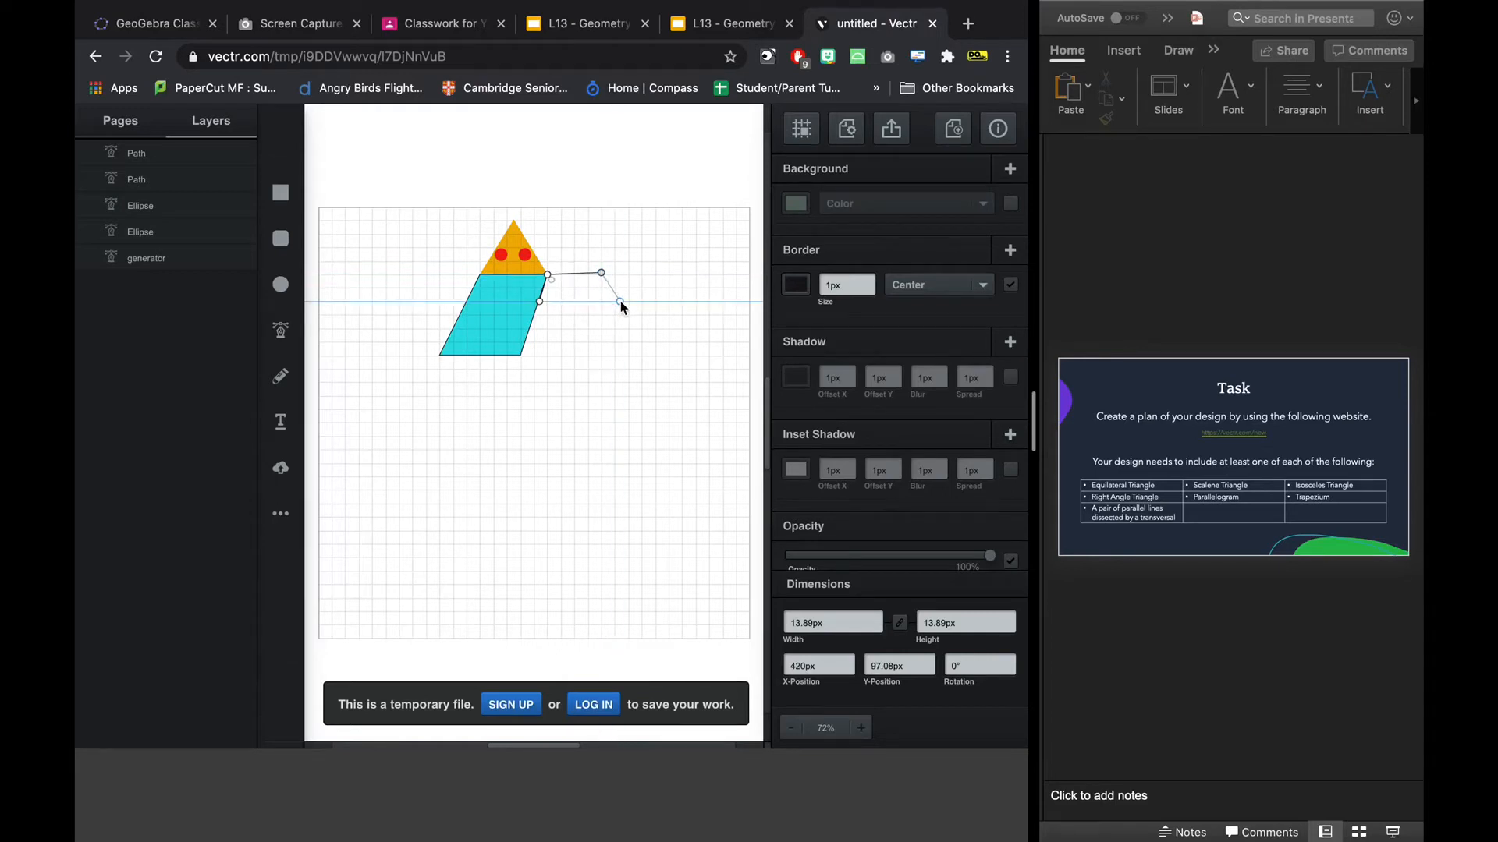
pyautogui.click(628, 301)
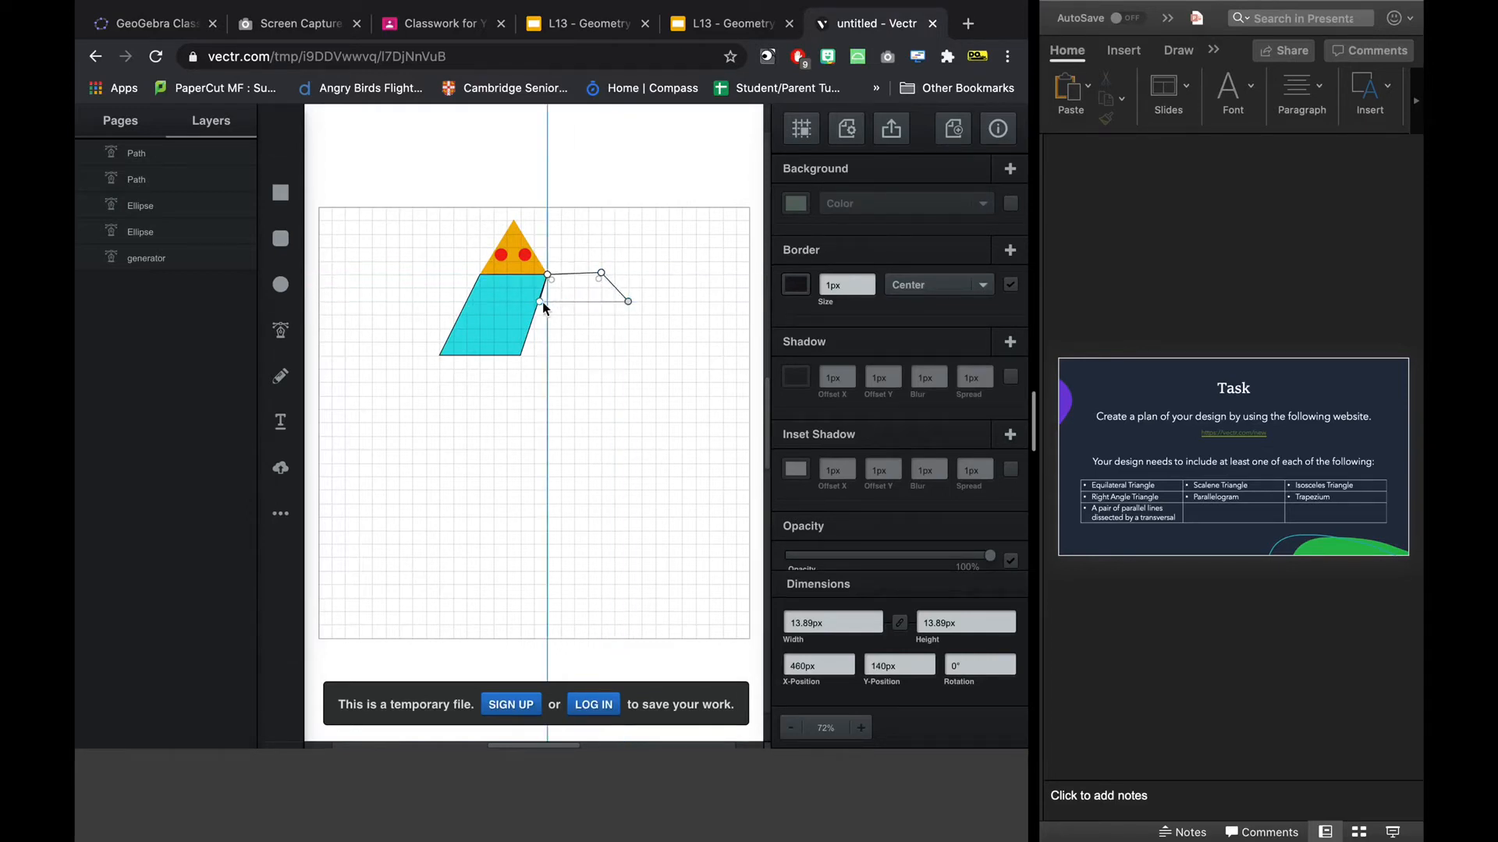
pyautogui.click(542, 302)
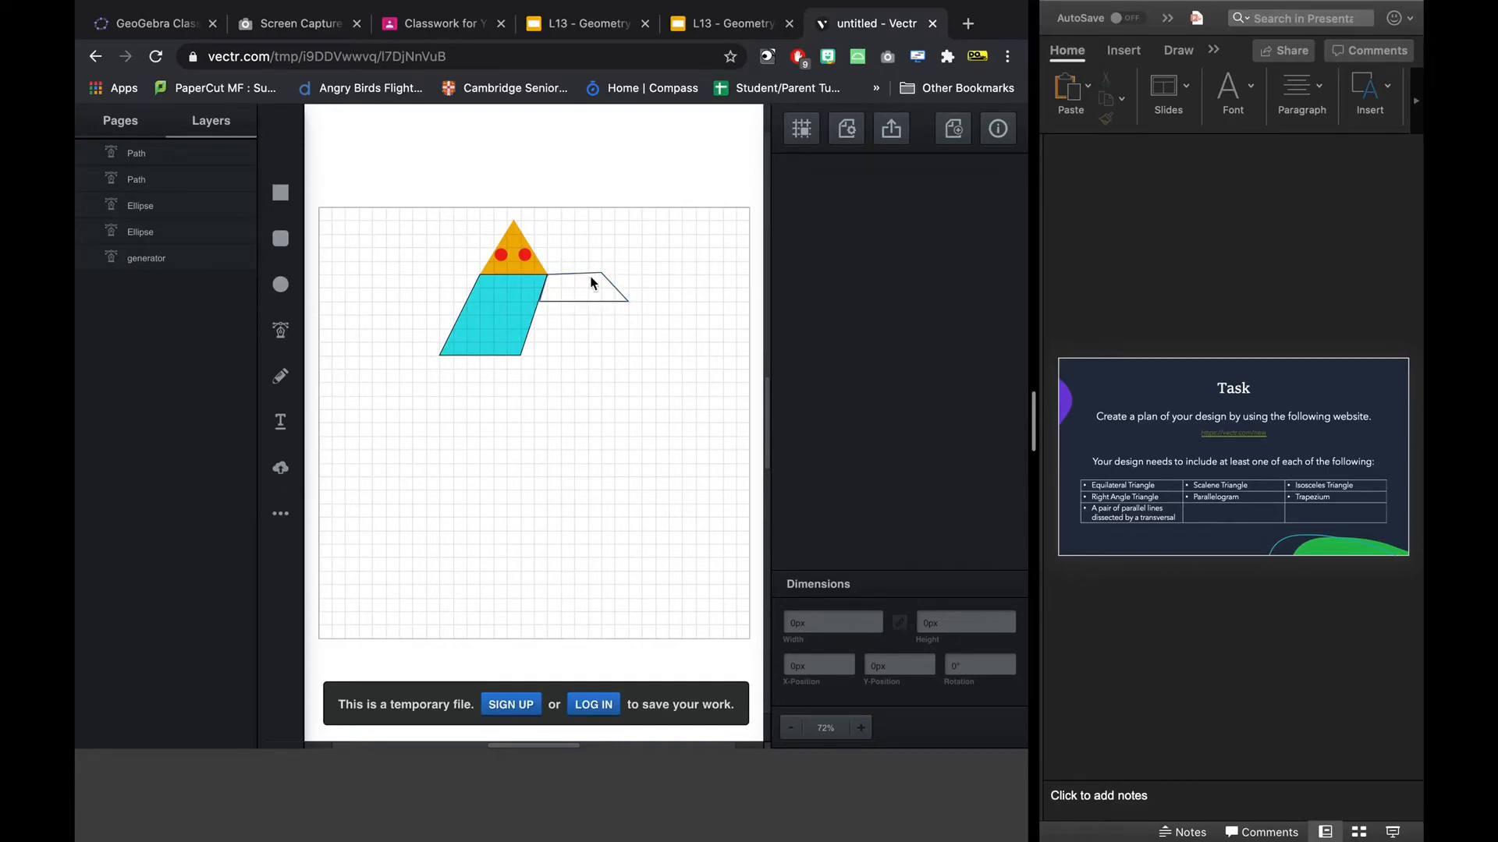
# Fill the right arm with green (#0fe15b).
pyautogui.click(628, 297)
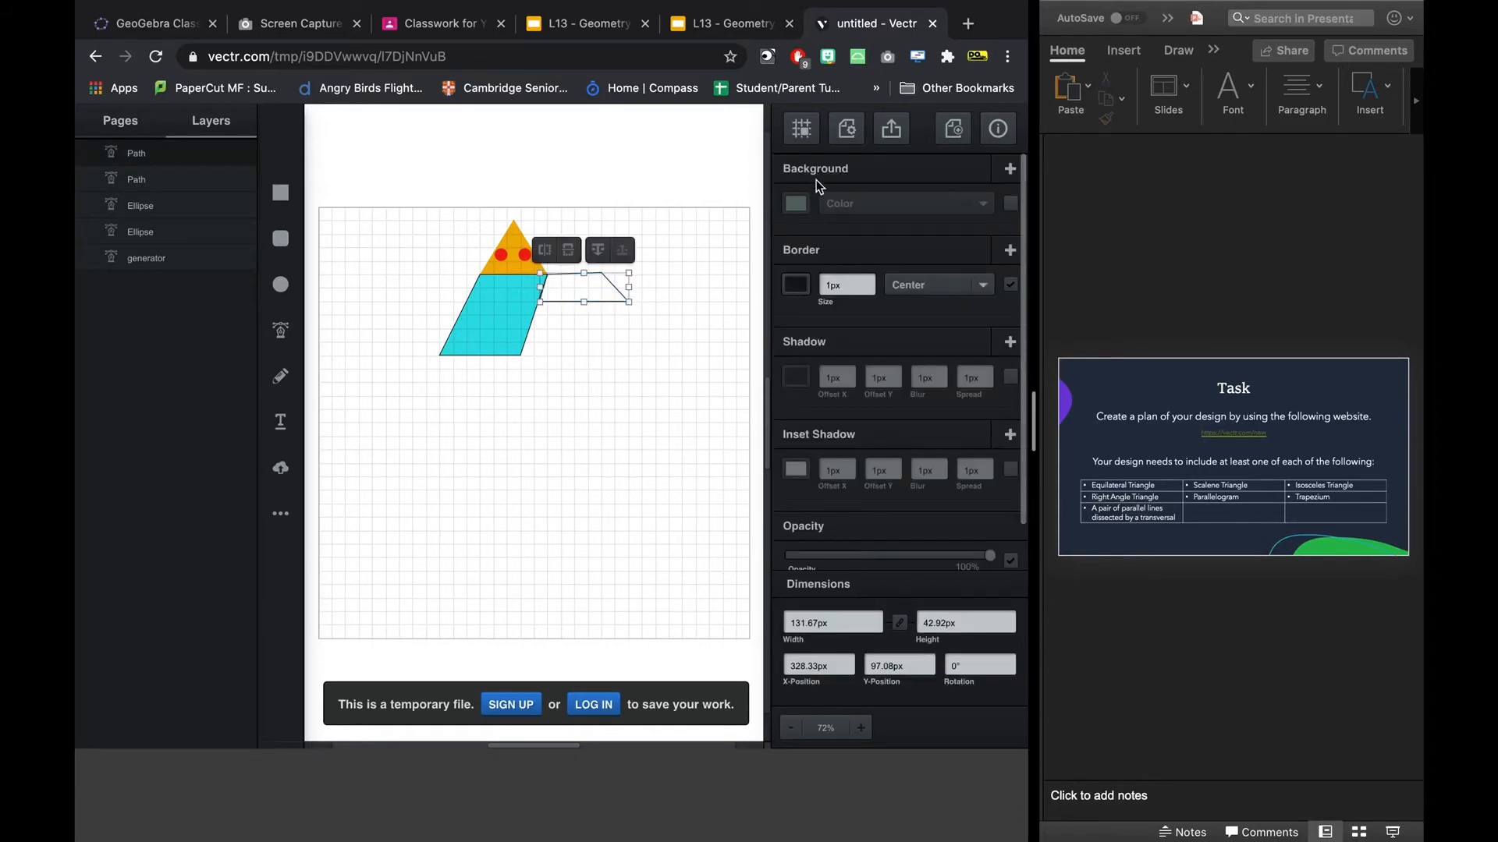
pyautogui.click(796, 204)
pyautogui.click(730, 148)
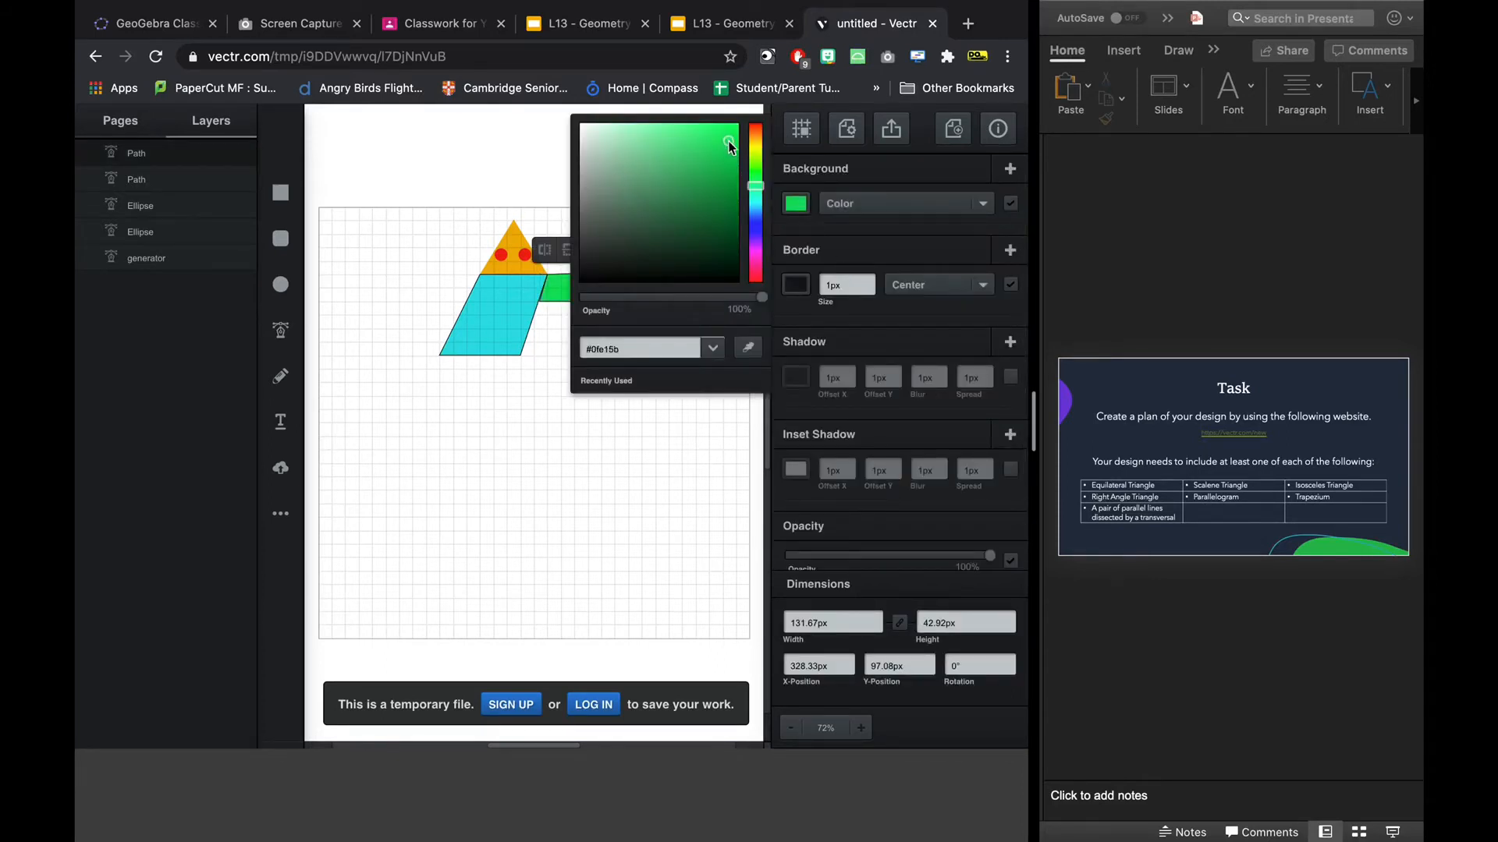
pyautogui.click(619, 465)
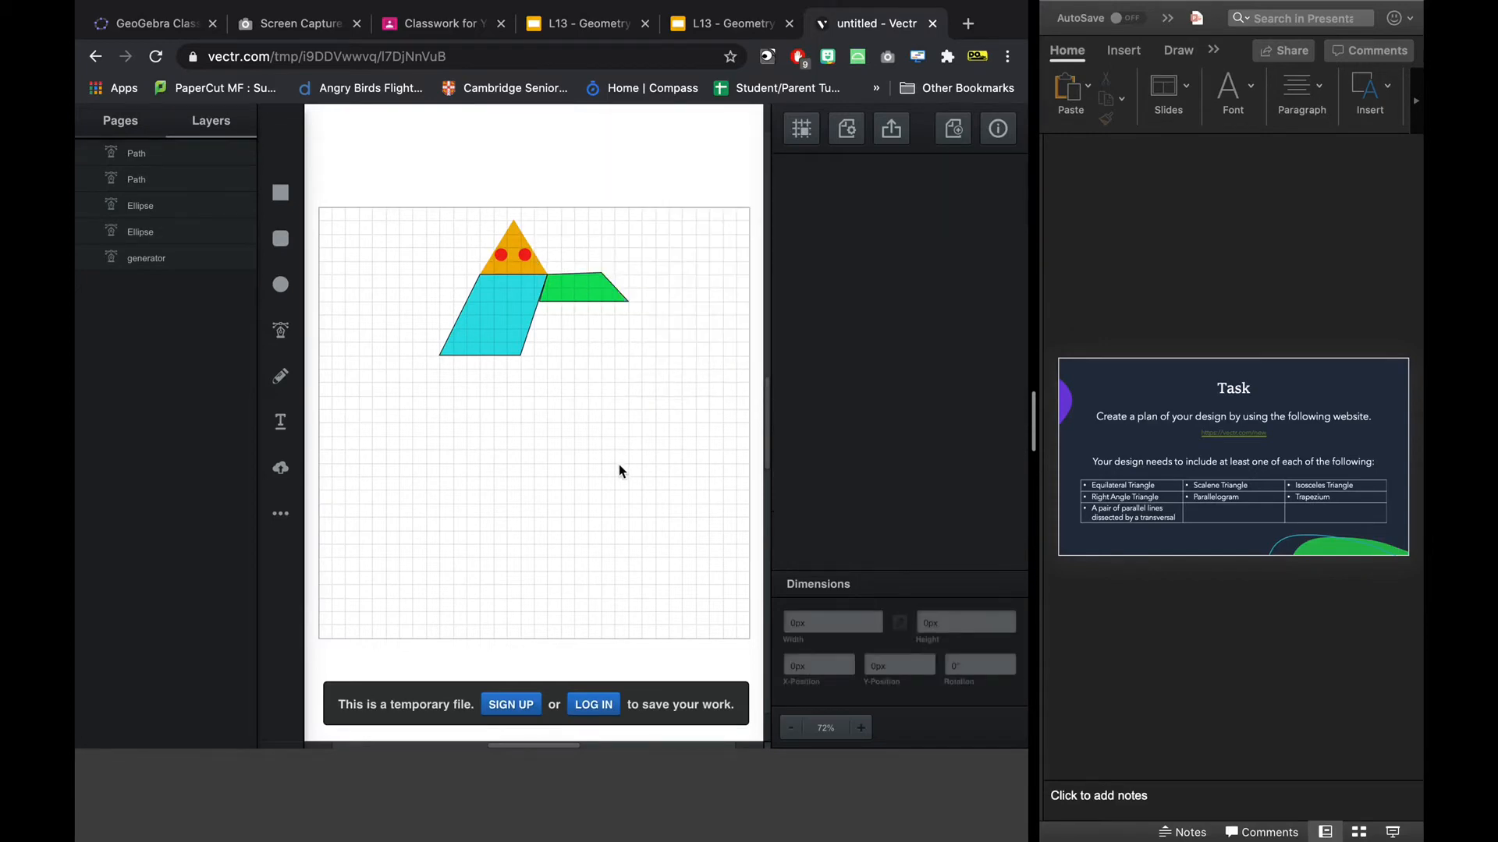
pyautogui.click(606, 286)
pyautogui.click(595, 408)
# Draw a closed four-sided arm about 97 px wide and 116 px high rising left from the body's upper-left corner, and fill it green (#0ed556).
pyautogui.click(280, 330)
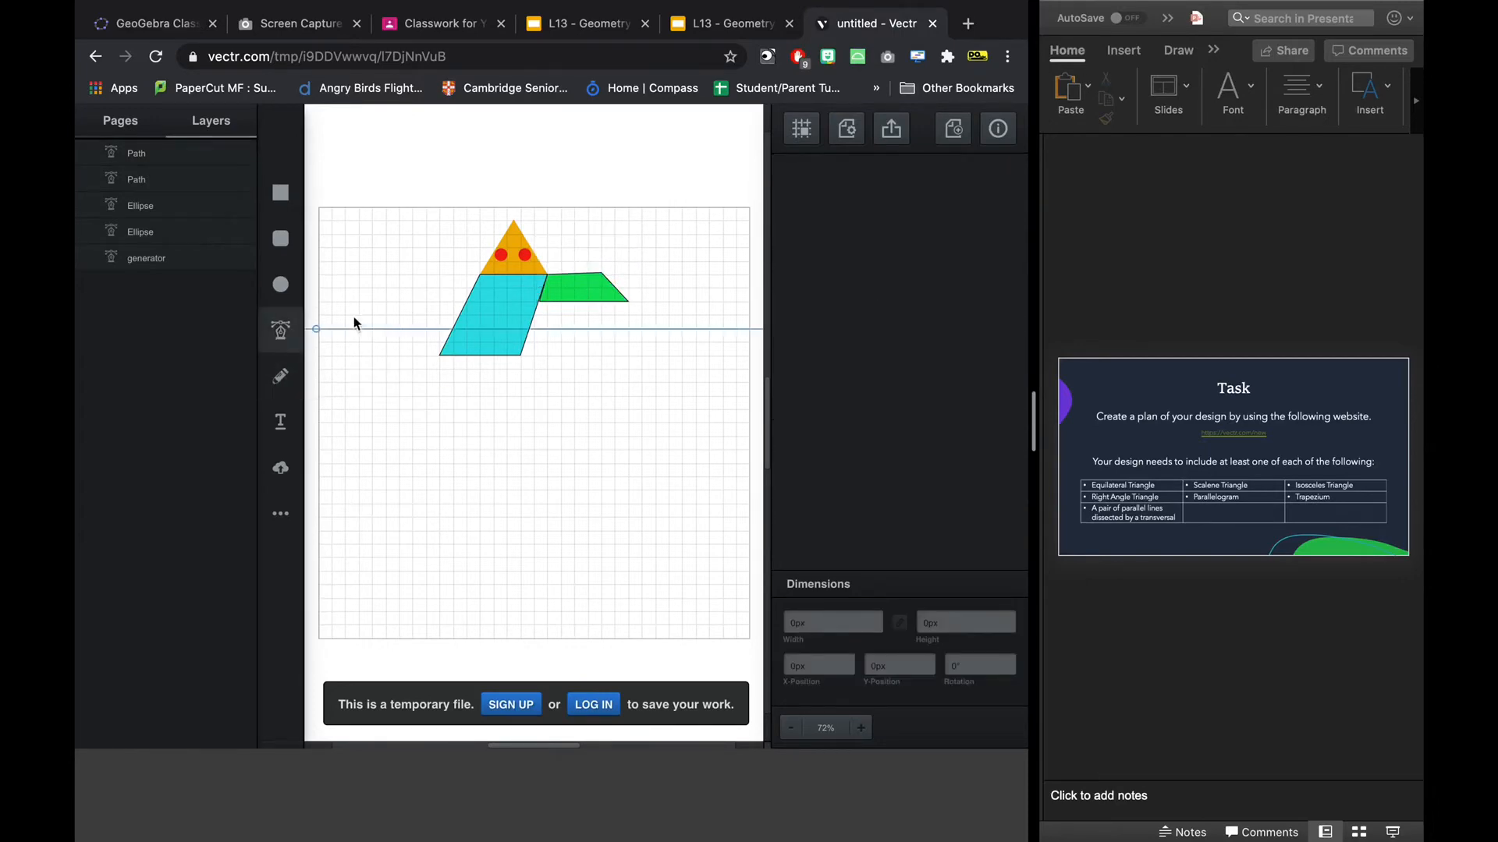
pyautogui.click(477, 275)
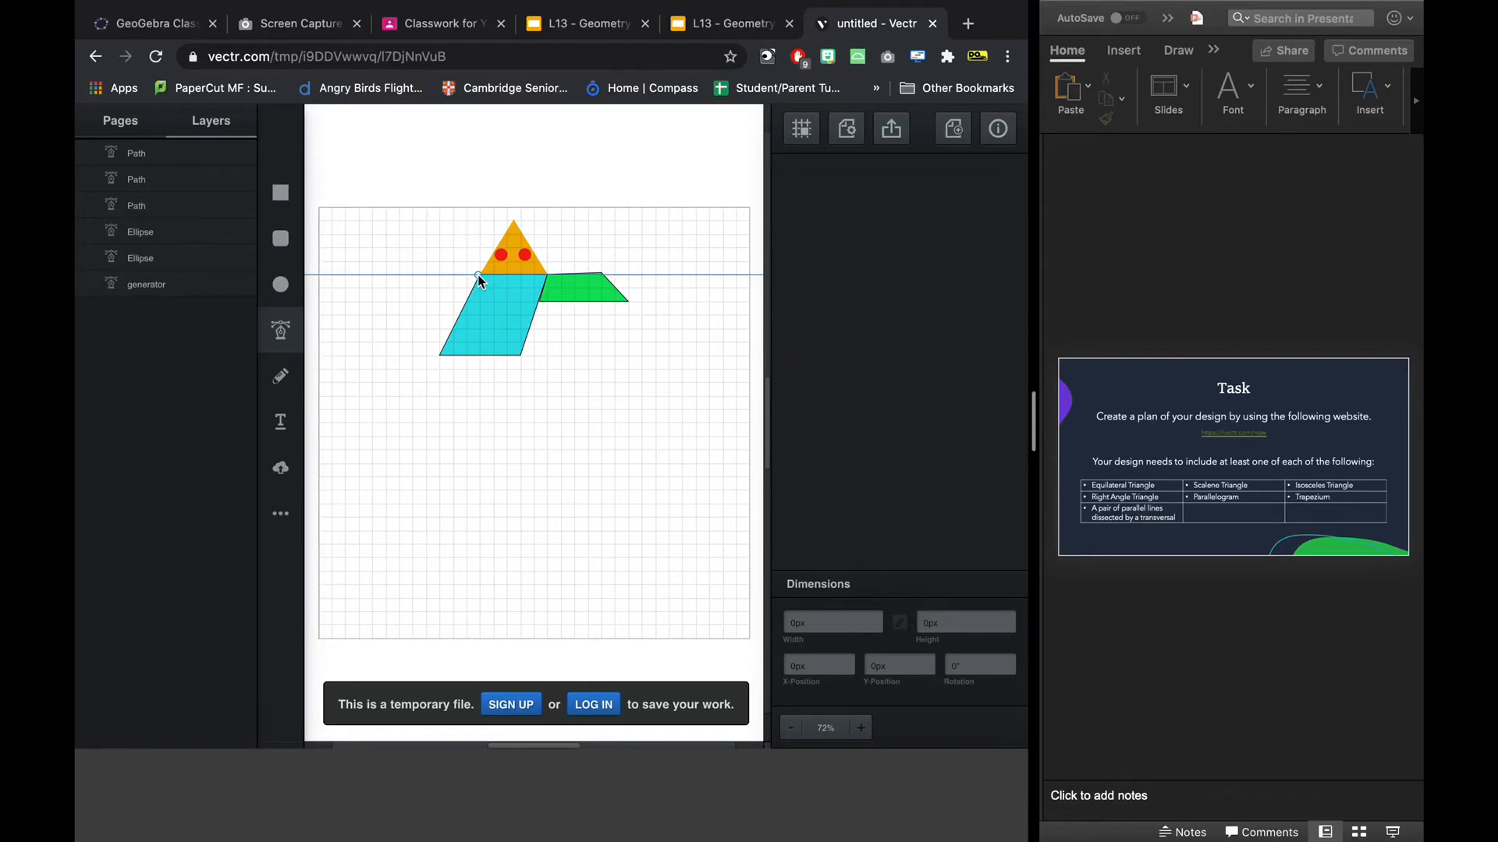
pyautogui.click(453, 234)
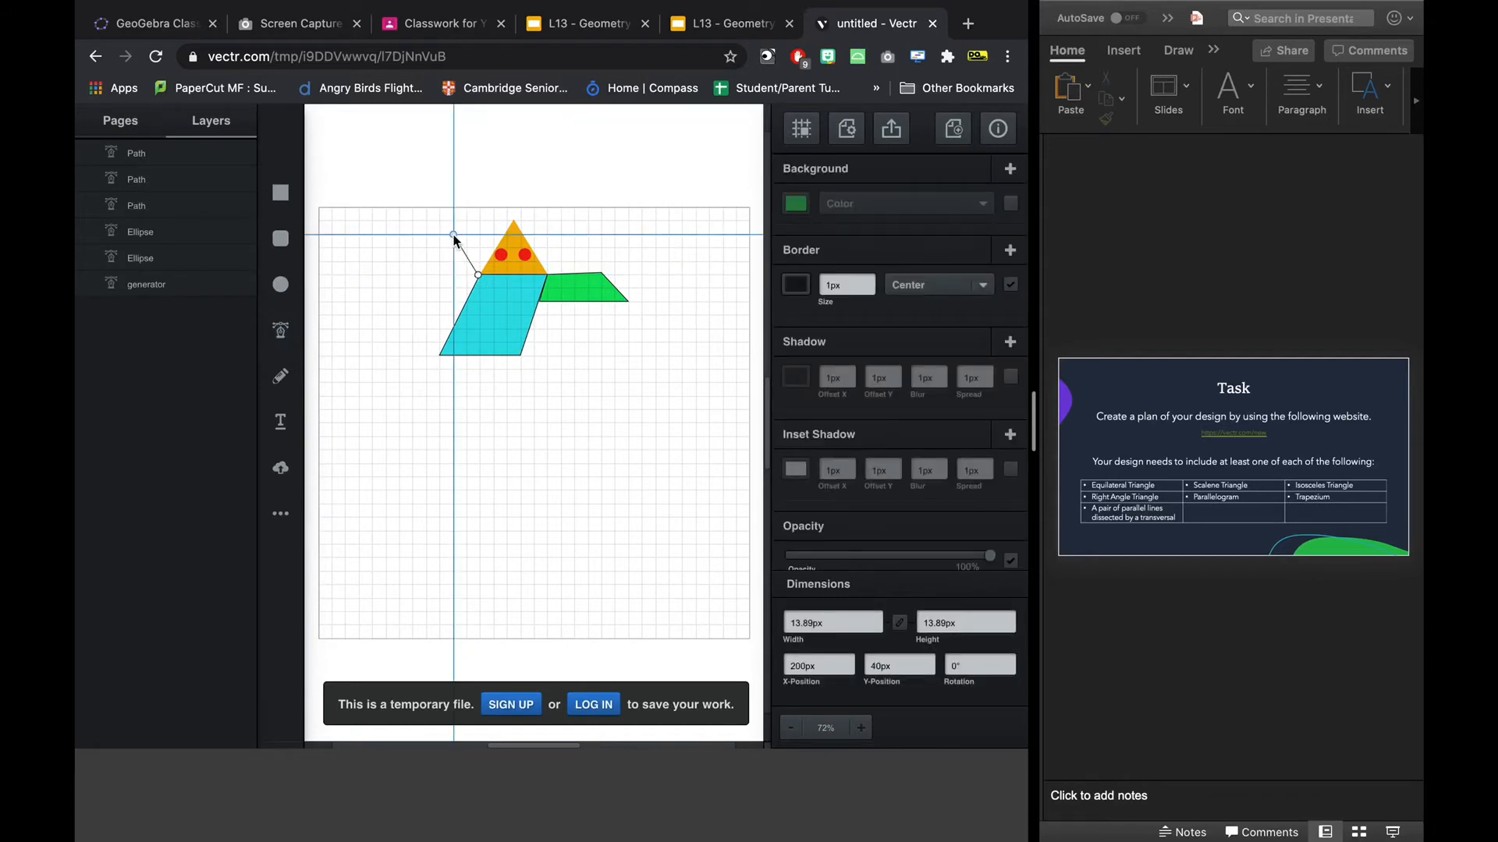
pyautogui.click(413, 221)
pyautogui.click(453, 299)
pyautogui.click(477, 275)
pyautogui.click(476, 275)
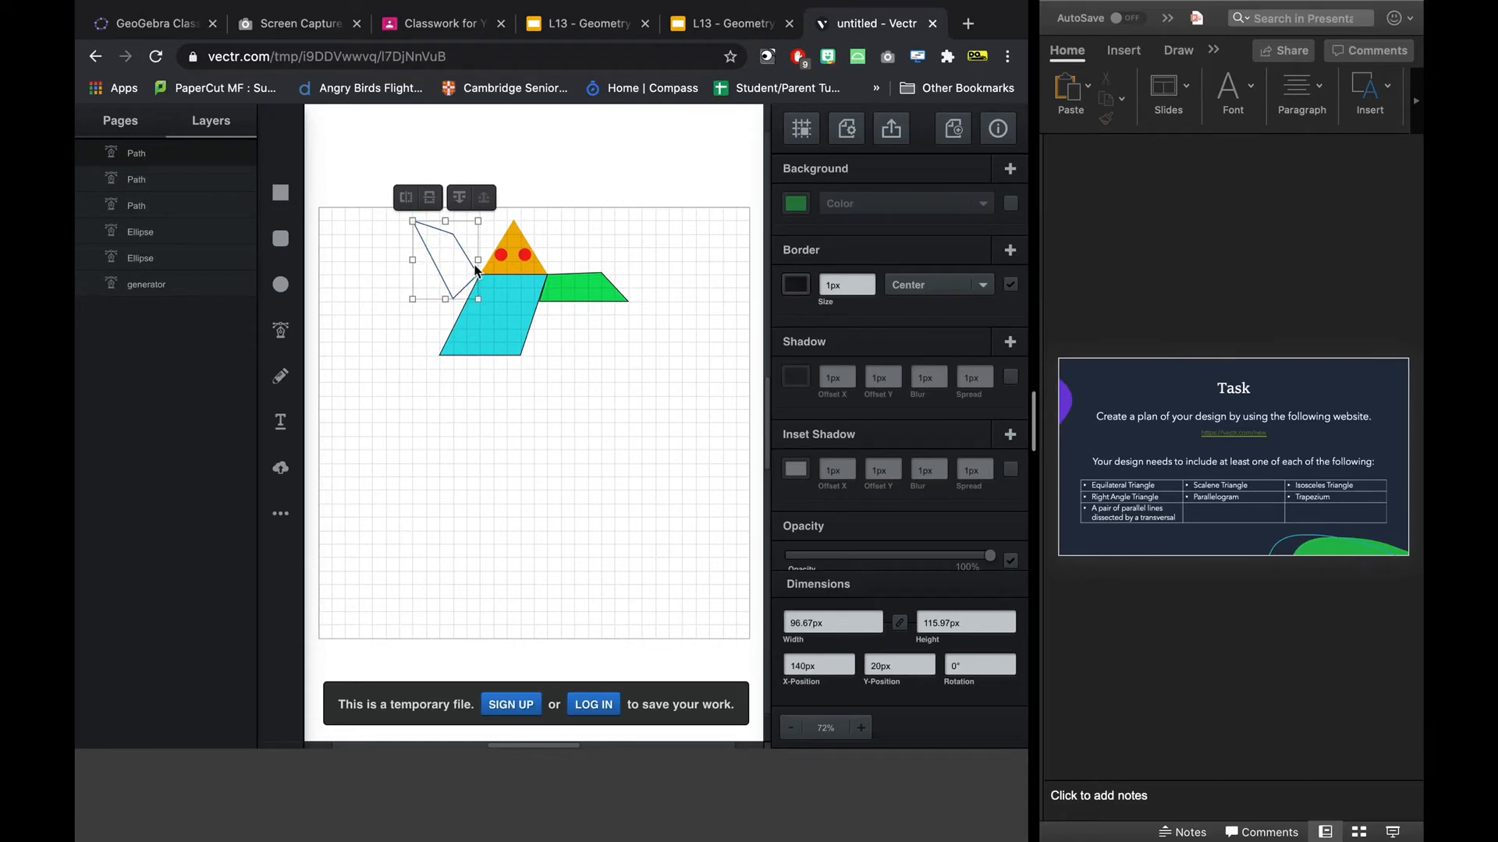
pyautogui.click(794, 204)
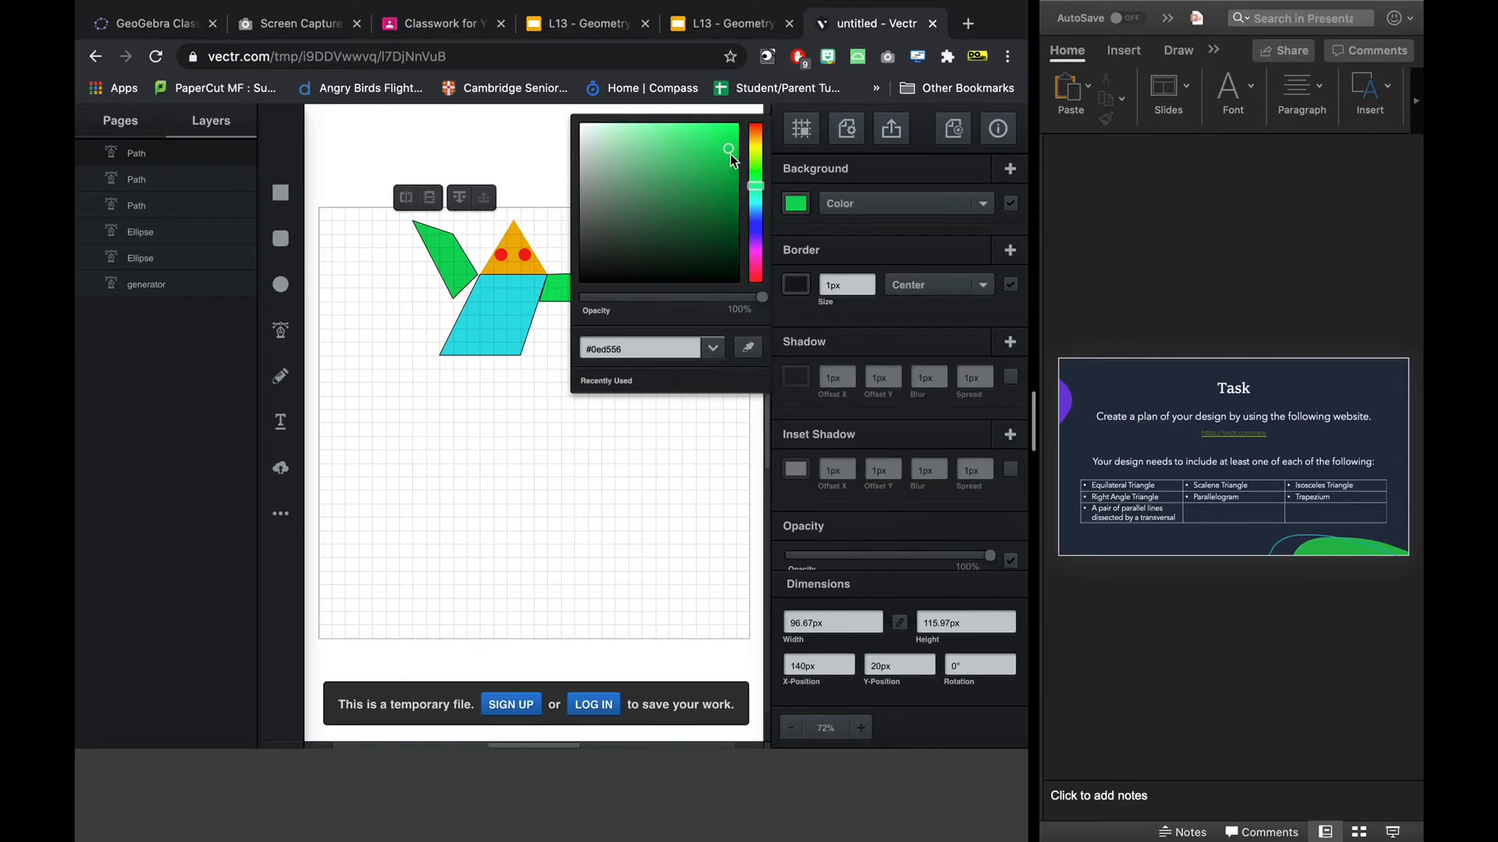
pyautogui.click(595, 516)
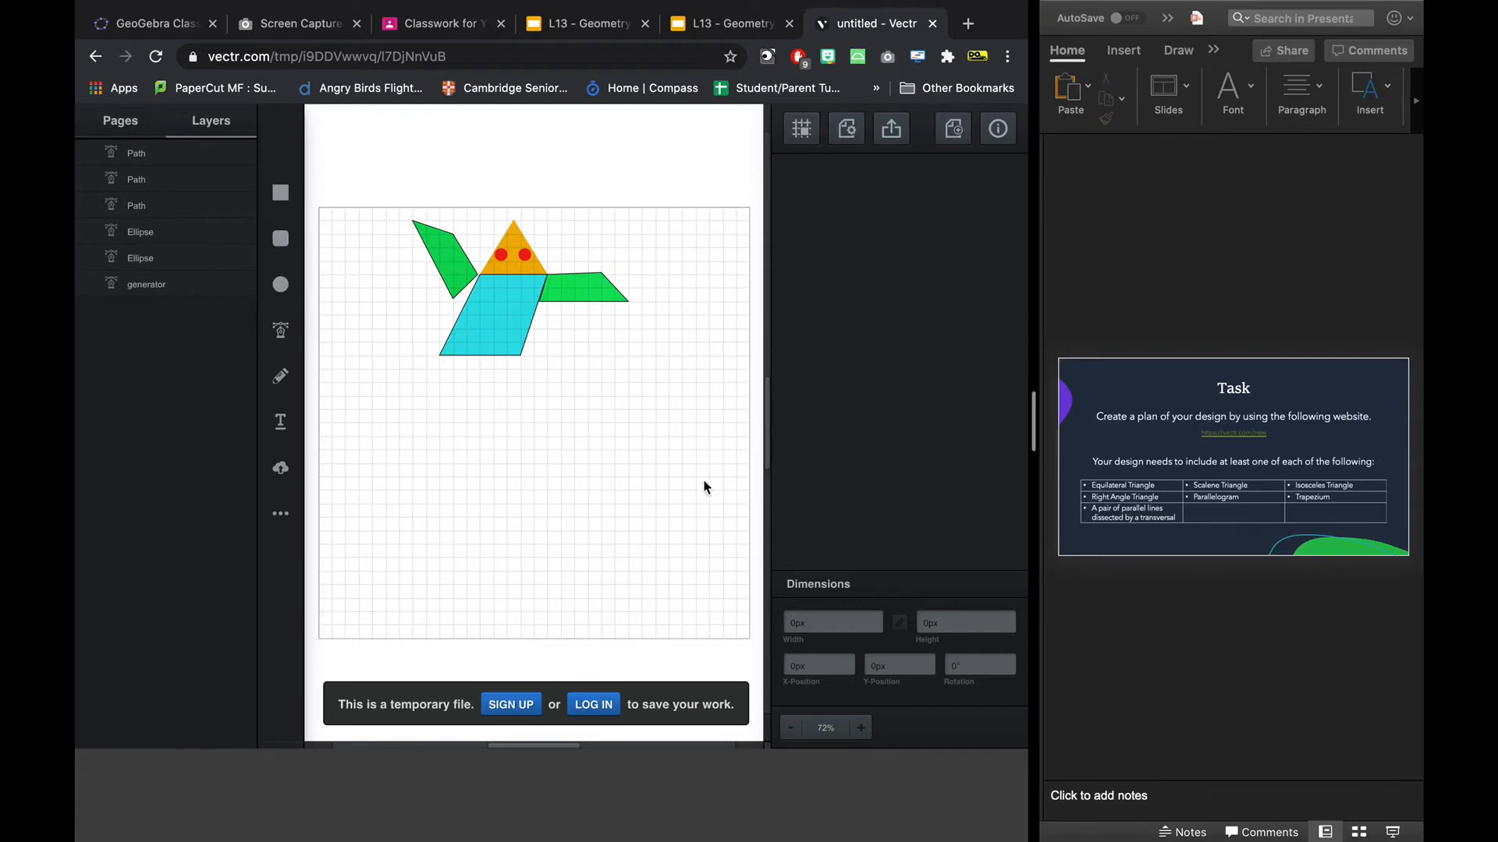
# Draw two parallel horizontal lines, 120 px and about 117 px long, 40 px apart near the canvas's lower-left corner, the lower one offset left.
pyautogui.click(268, 340)
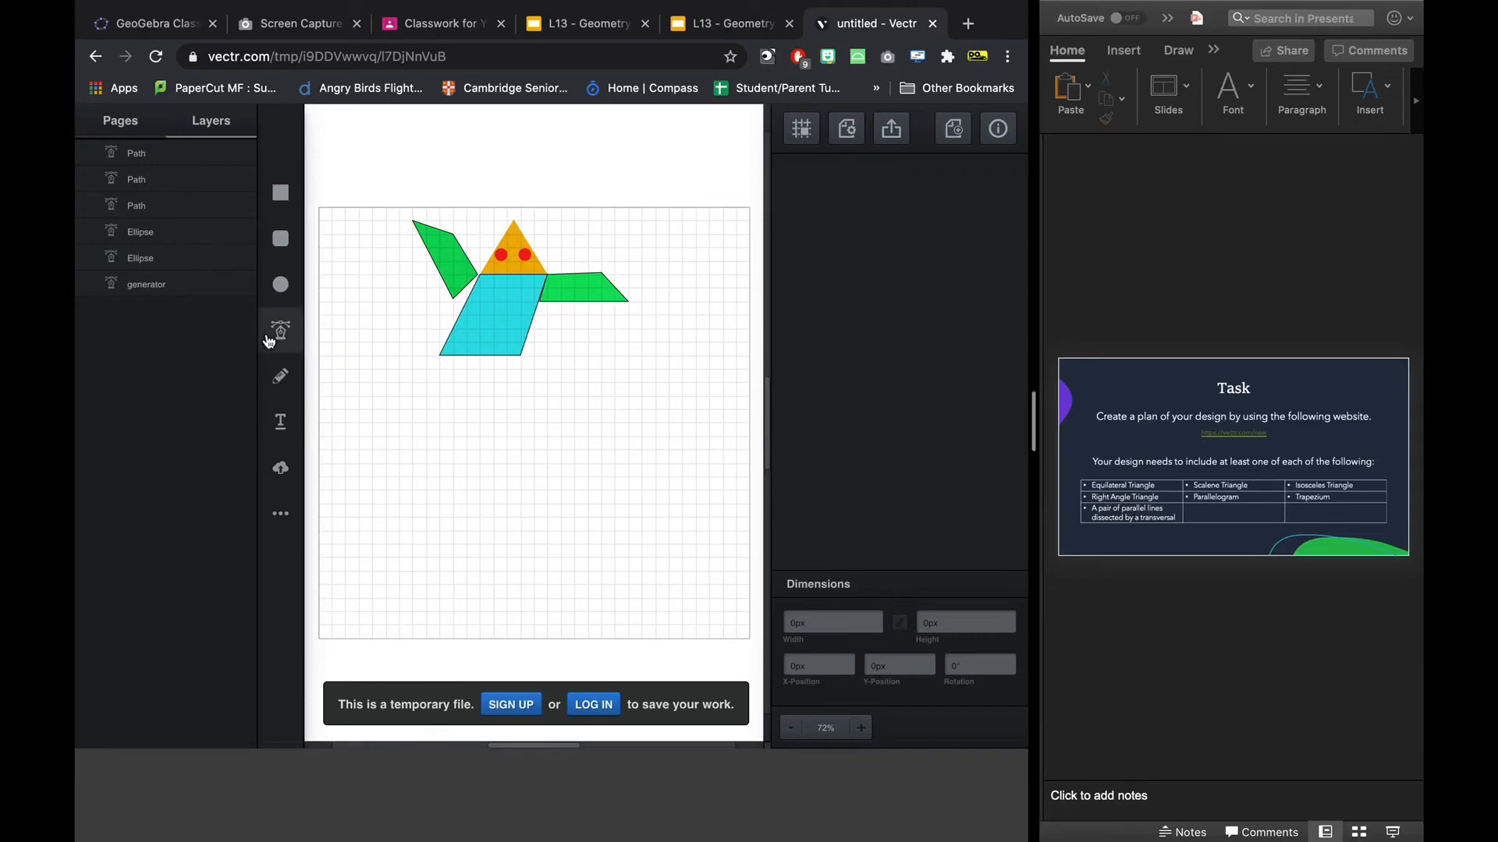
pyautogui.click(385, 598)
pyautogui.click(467, 598)
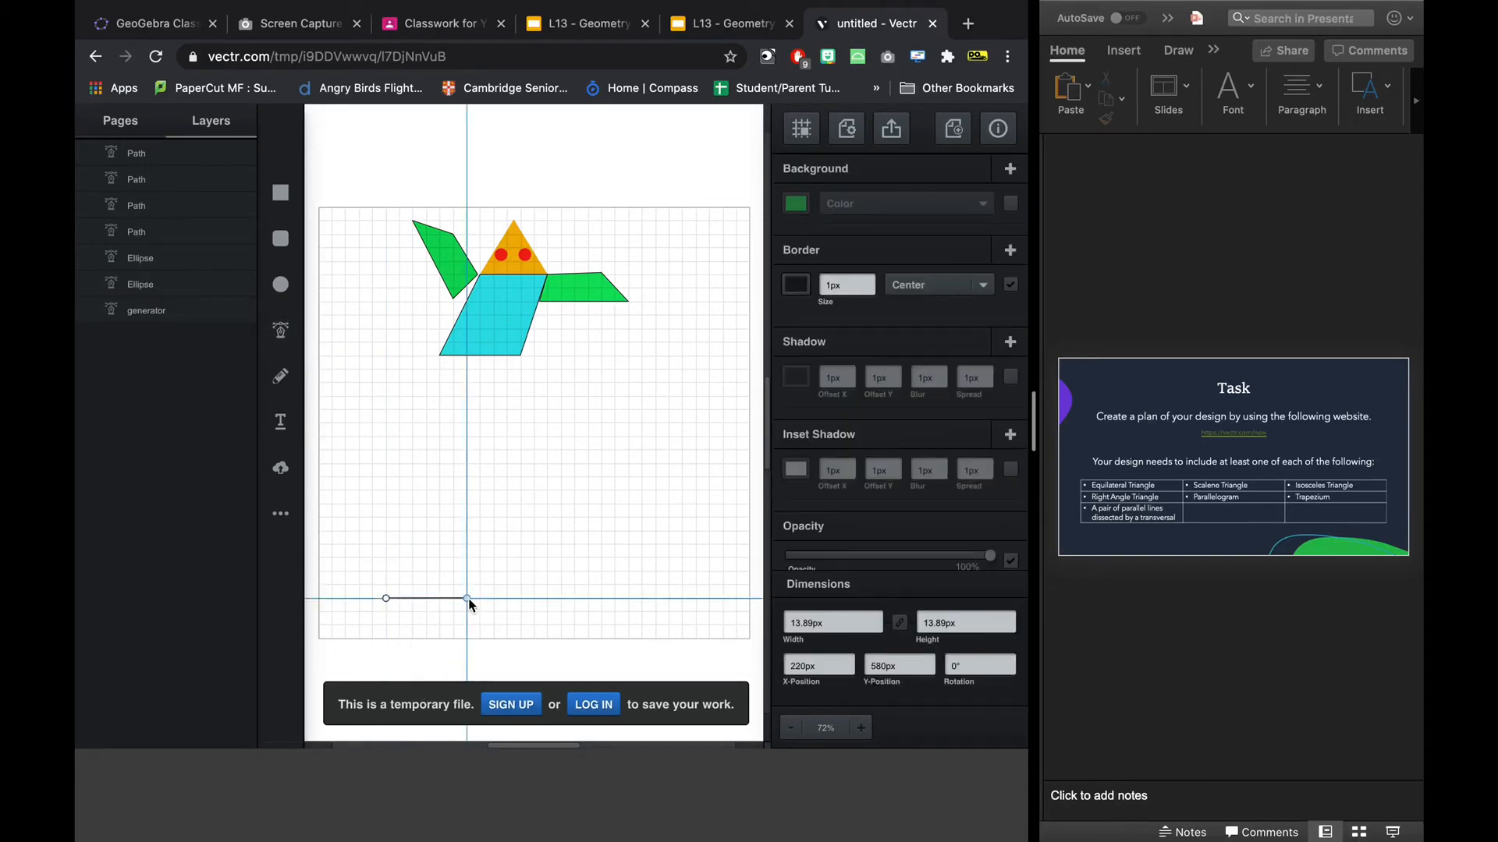
pyautogui.press('Escape')
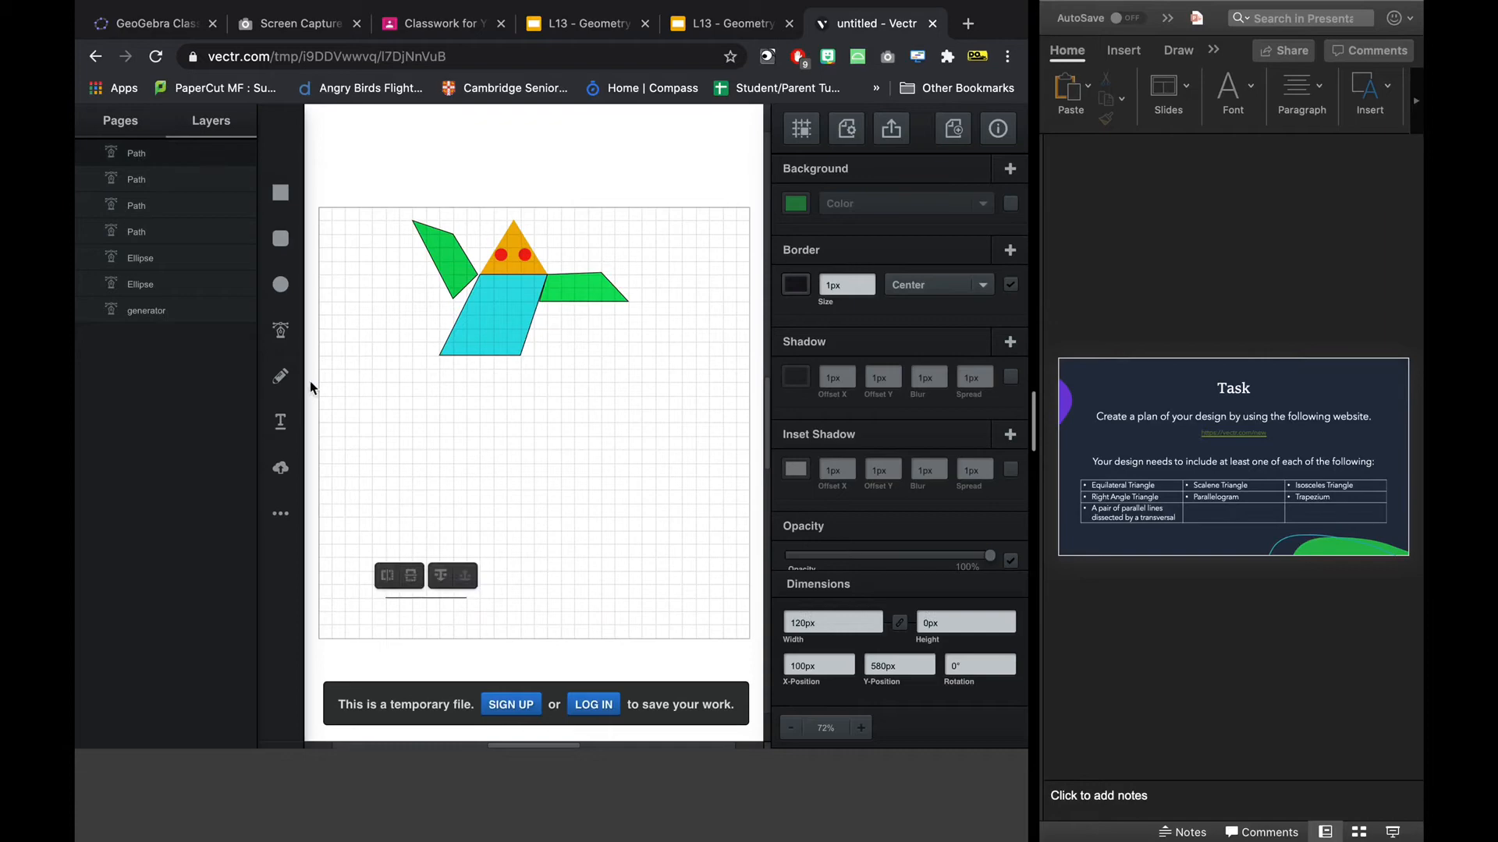
pyautogui.click(283, 343)
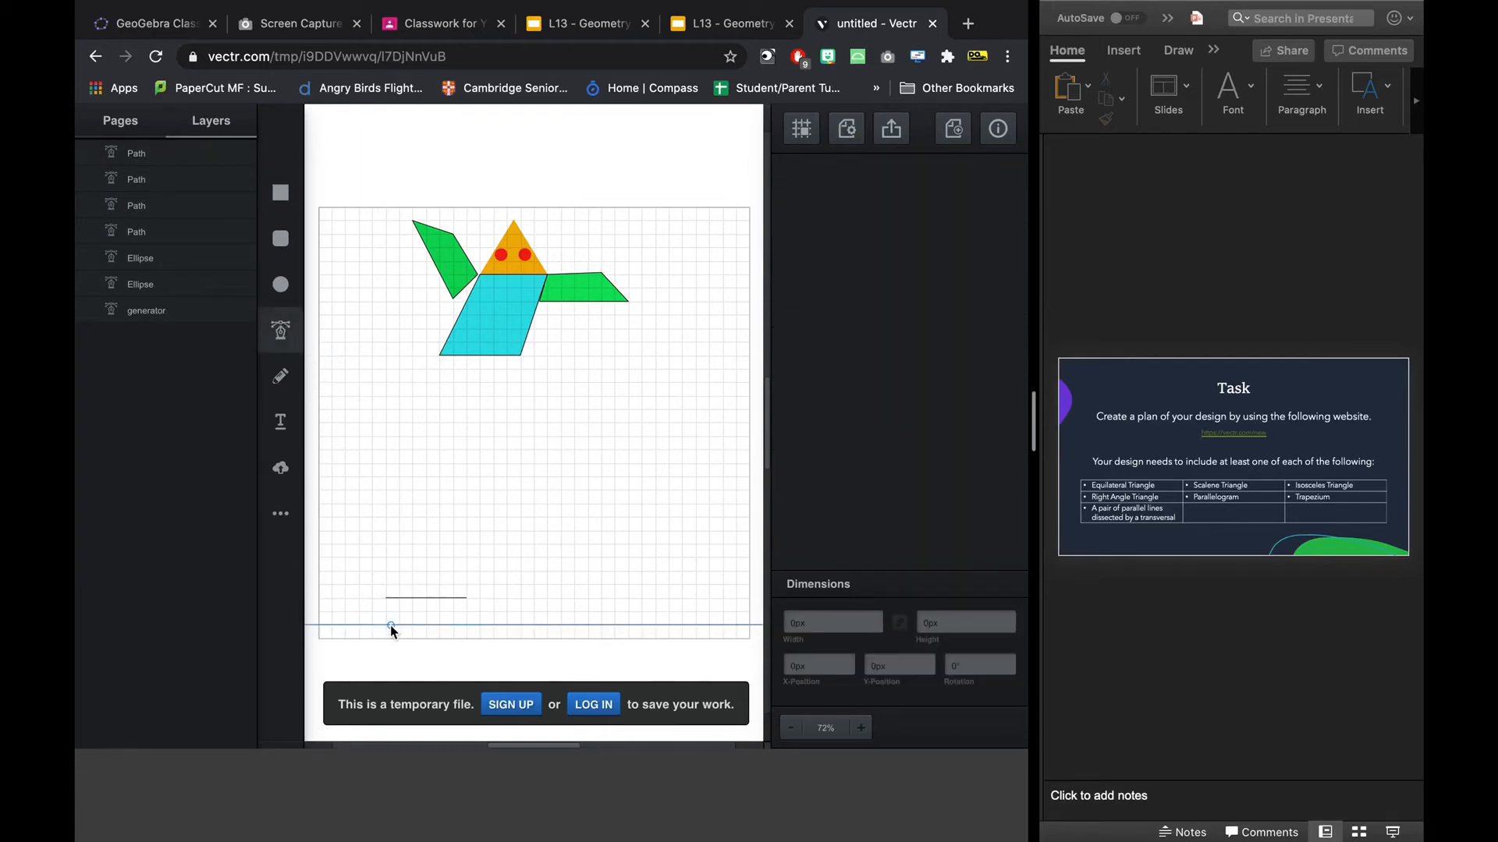
pyautogui.click(359, 625)
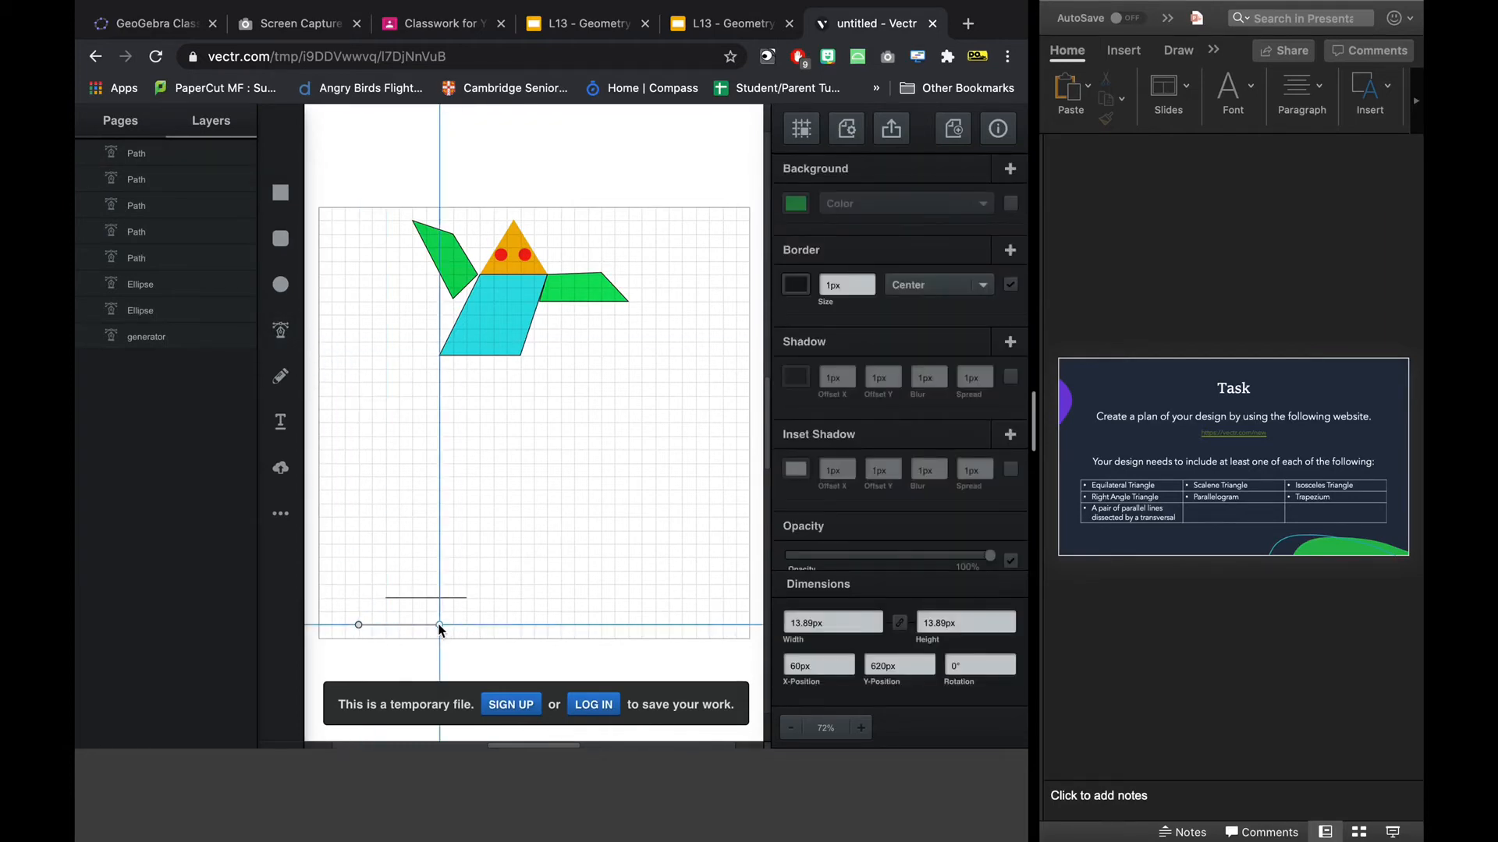
pyautogui.click(437, 625)
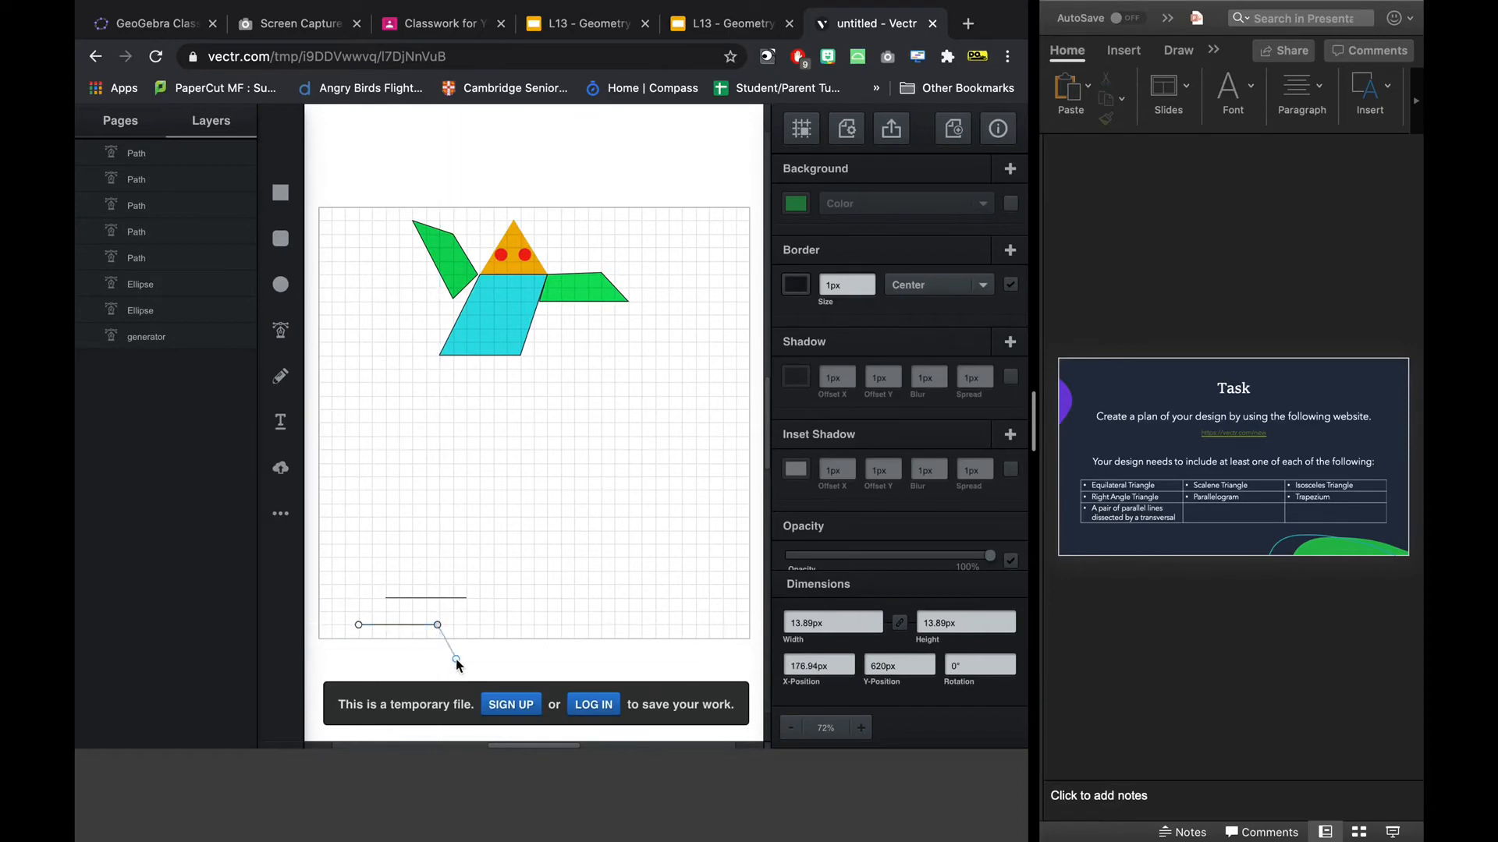
pyautogui.press('Escape')
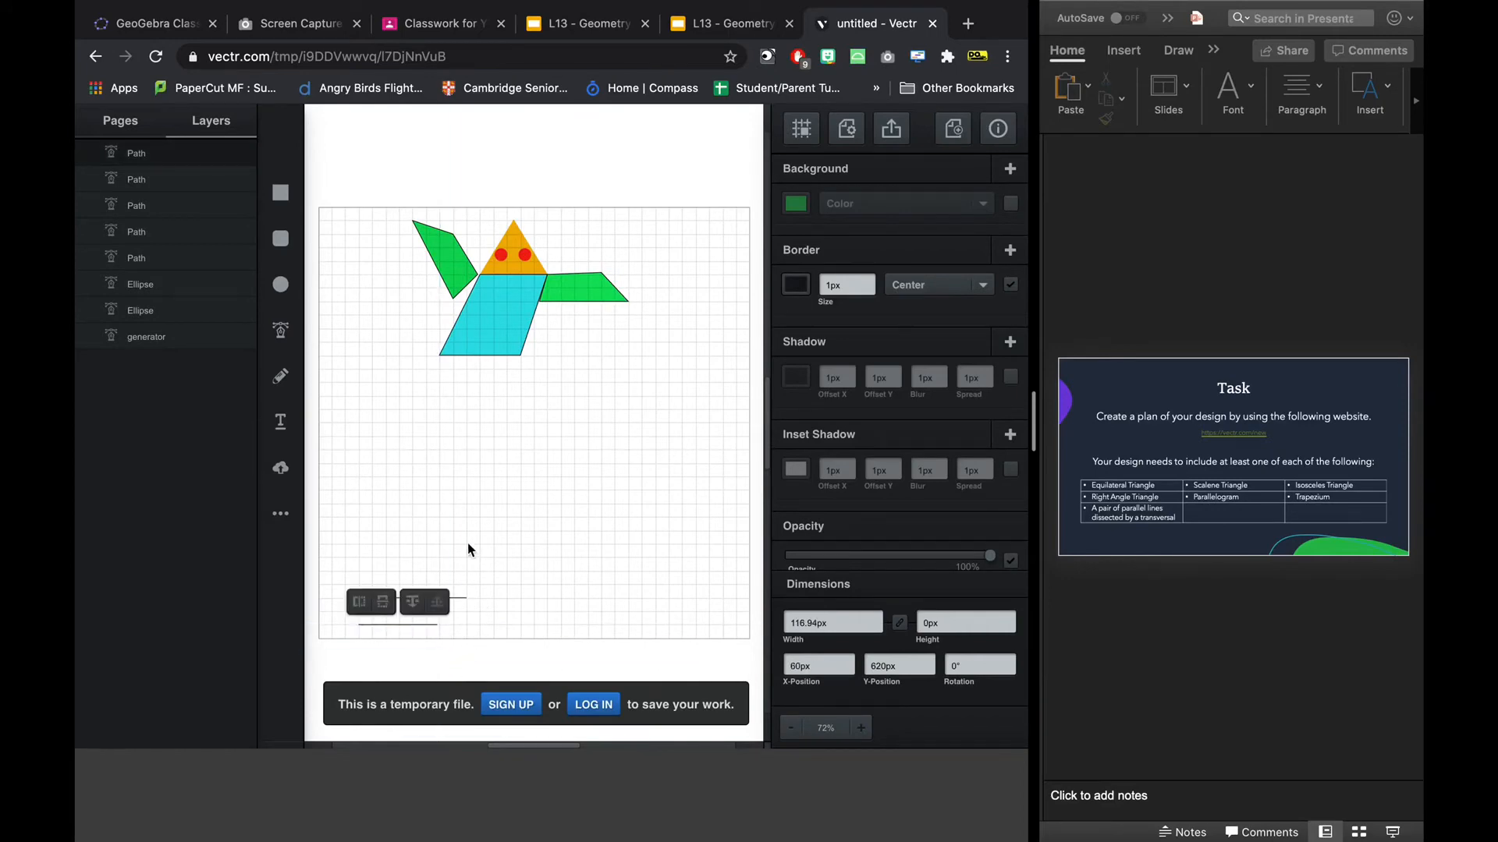
# Draw a diagonal transversal 80 px wide and about 94 px high crossing both horizontal lines, slanting up to the right.
pyautogui.click(284, 348)
pyautogui.click(439, 576)
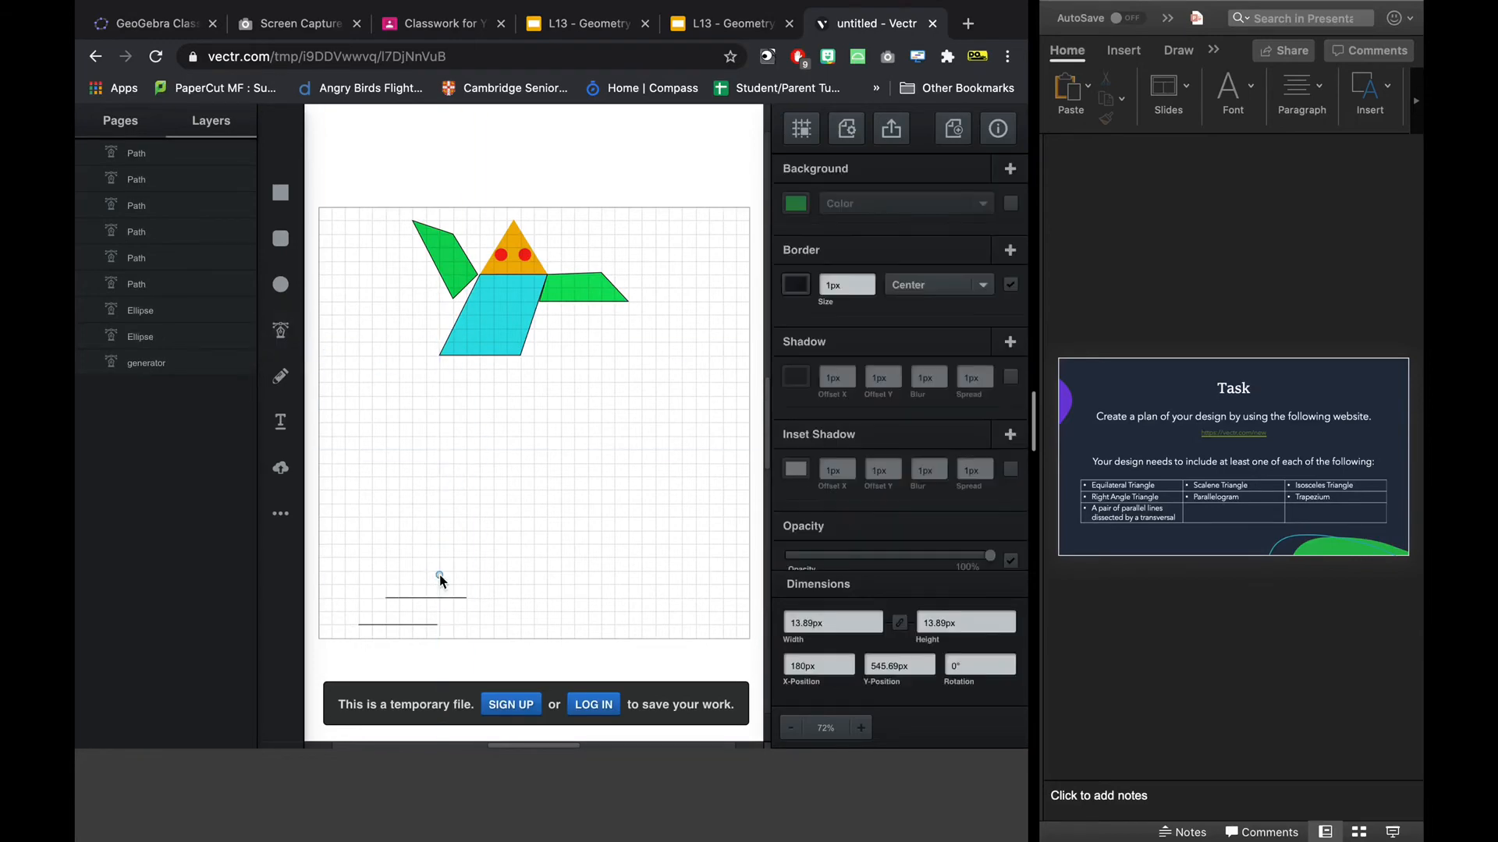
pyautogui.click(418, 610)
pyautogui.click(386, 637)
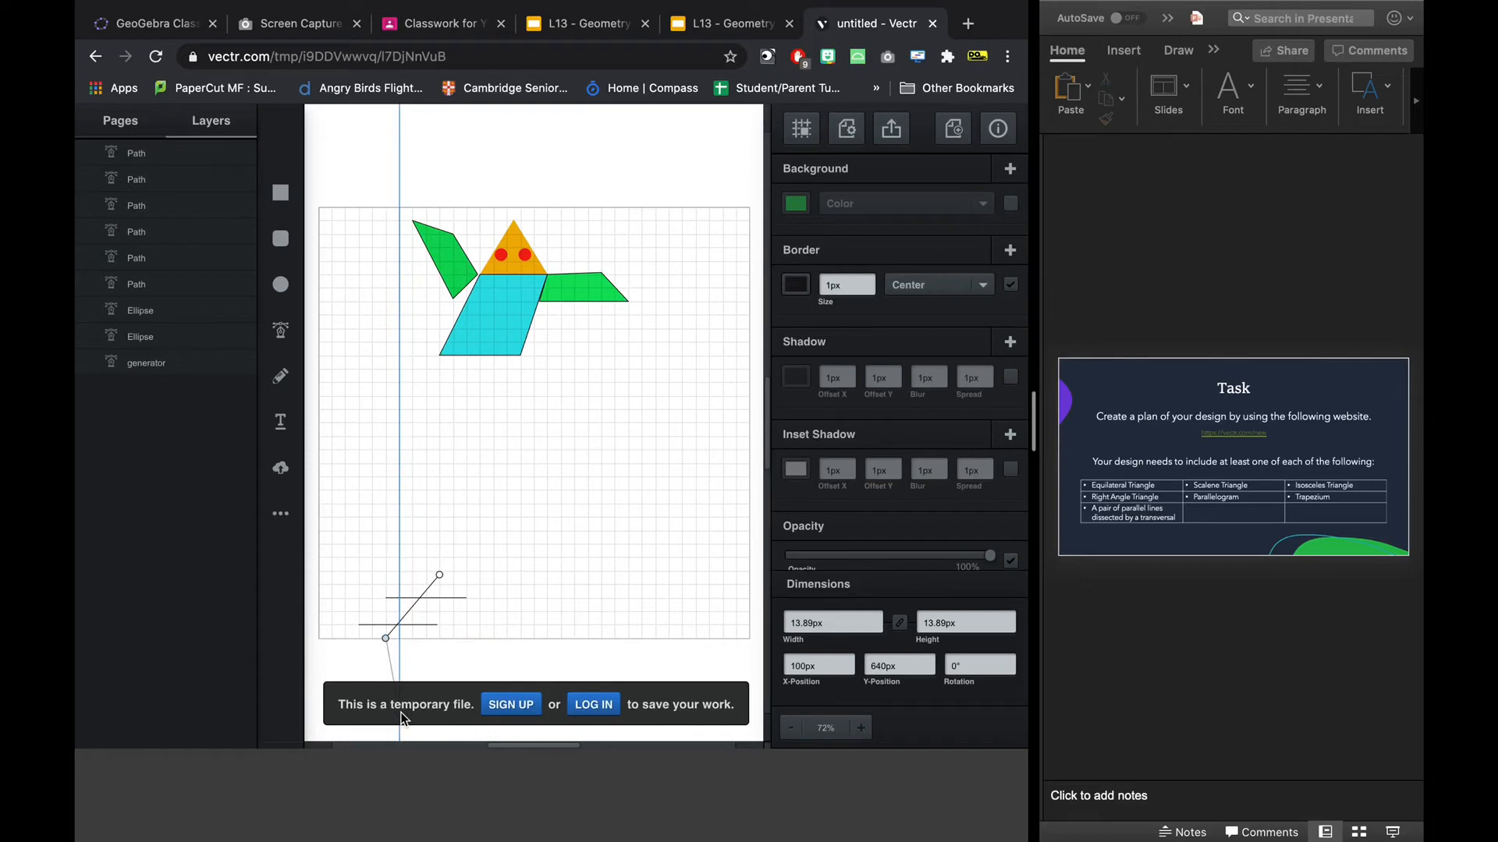
pyautogui.click(440, 576)
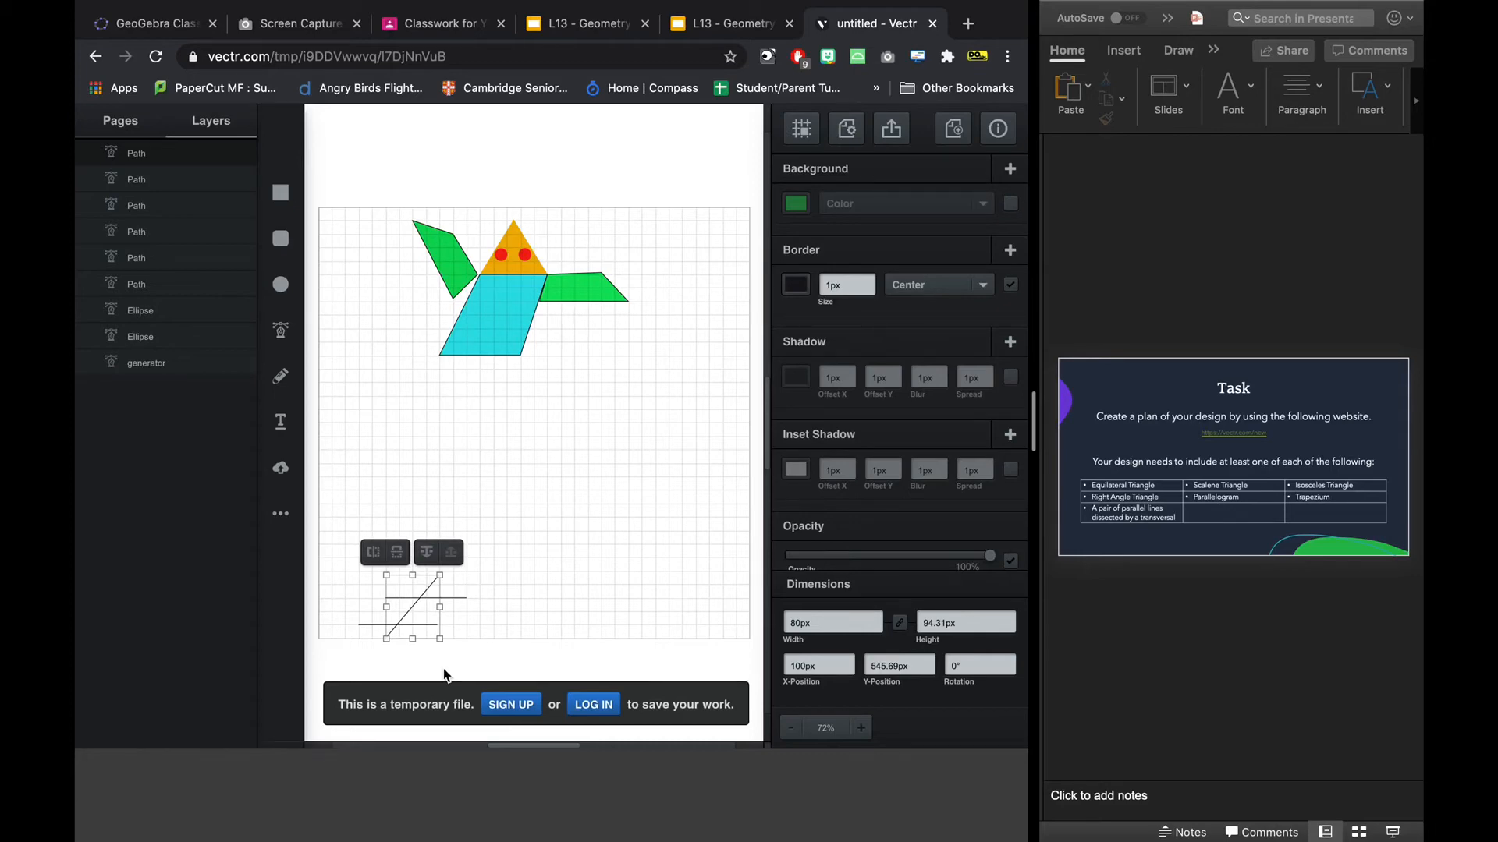
pyautogui.click(502, 656)
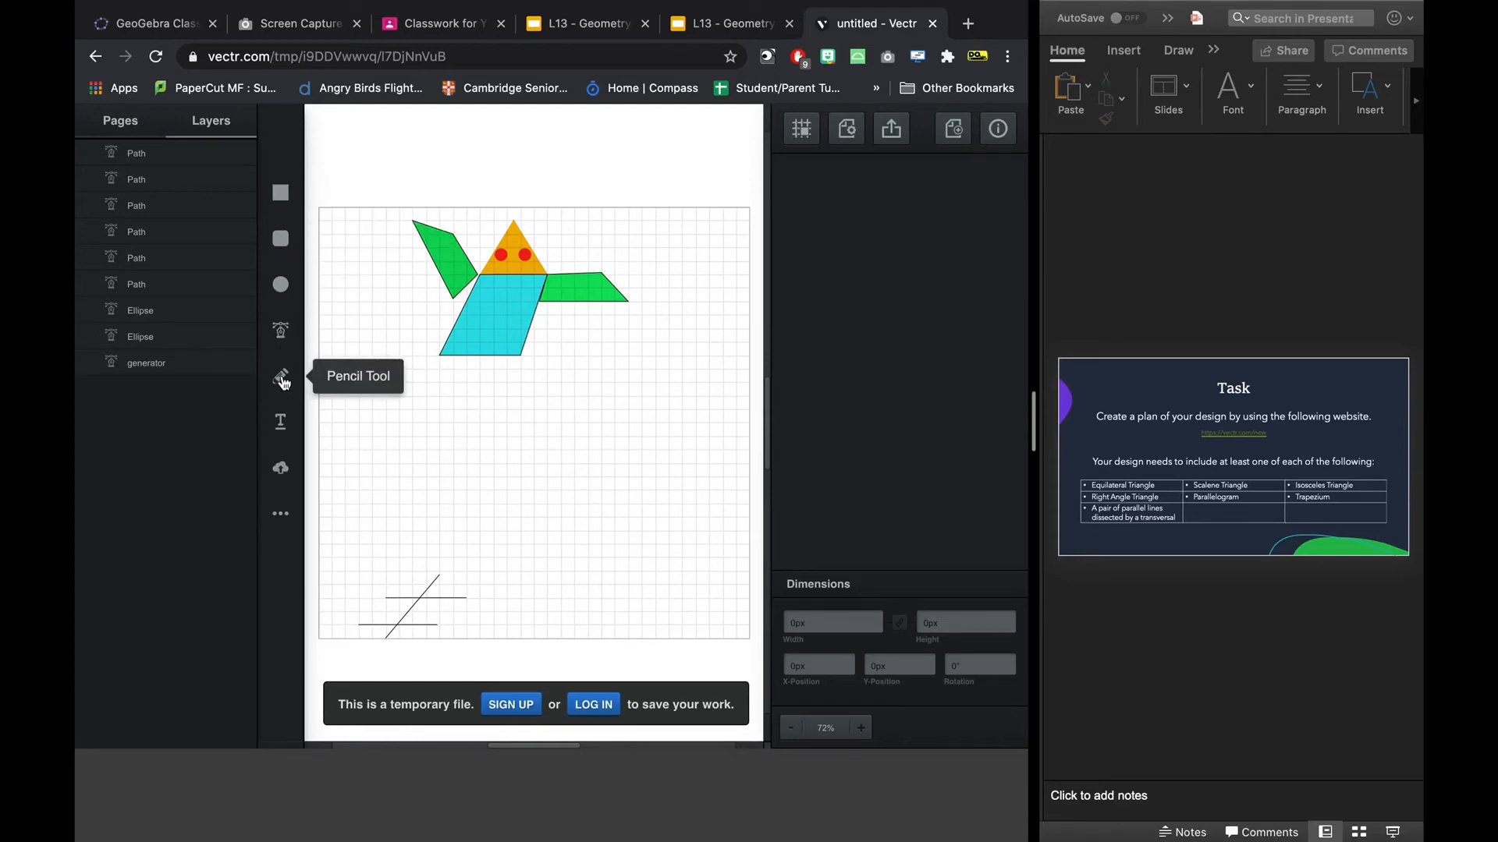
# Draw an open L-shaped path from the lower line's left end 20 px down and 40 px across to the diagonal's lower end.
pyautogui.click(284, 331)
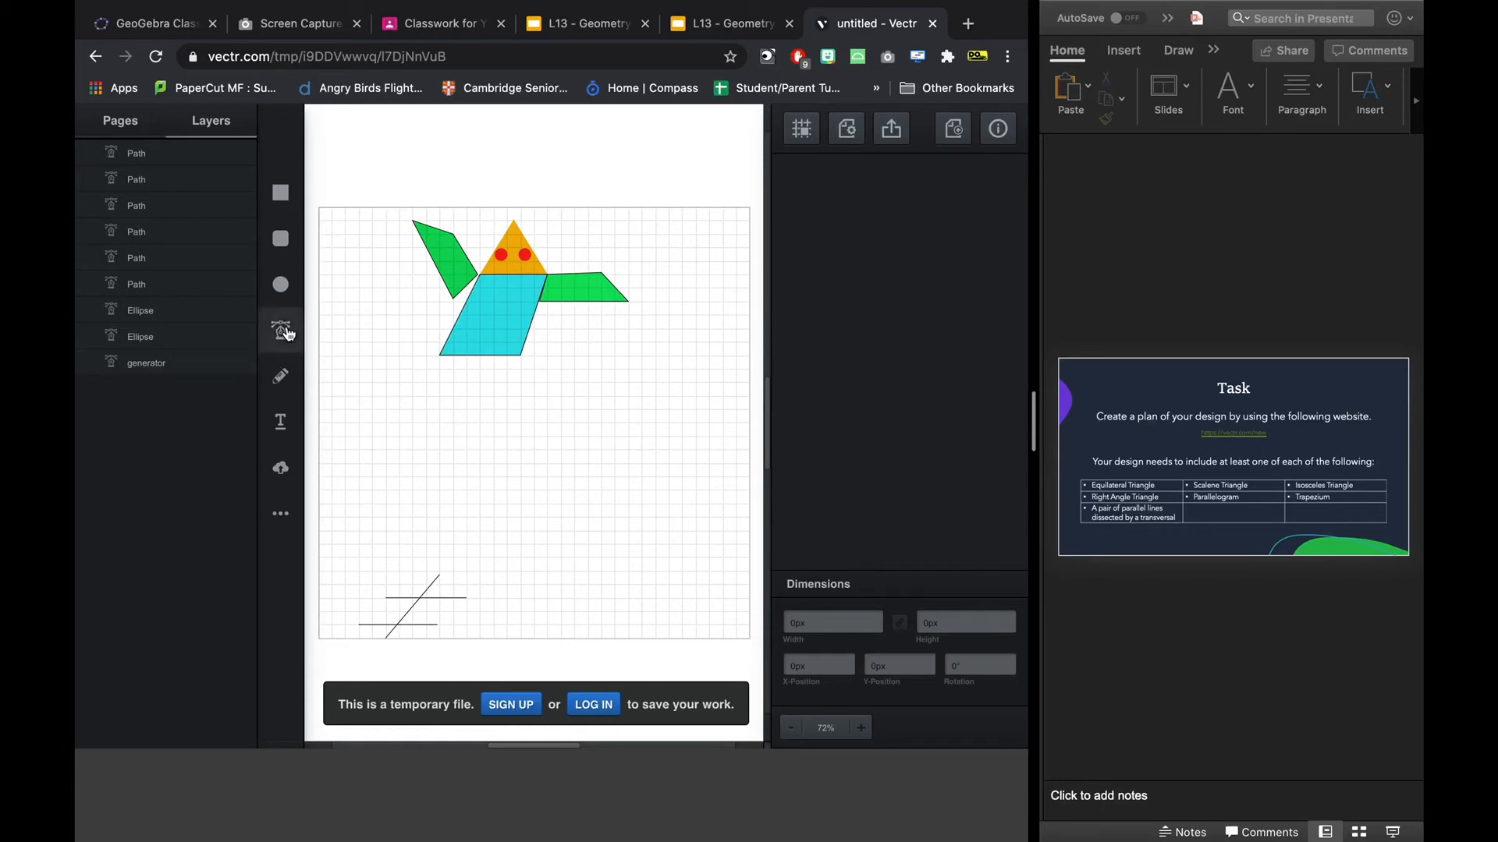
pyautogui.click(359, 626)
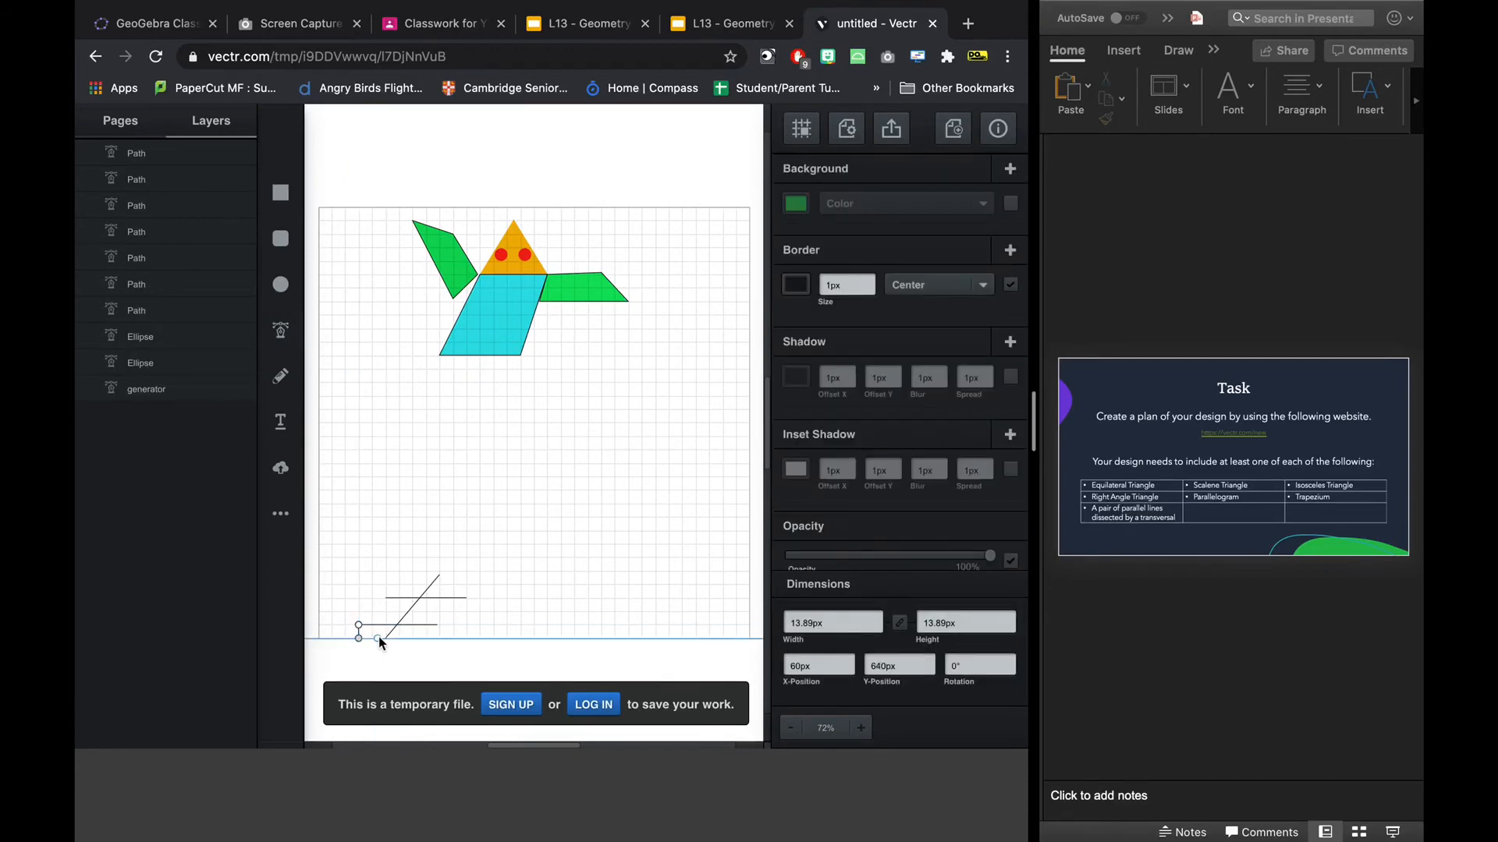
pyautogui.click(385, 638)
pyautogui.press('Escape')
pyautogui.click(399, 563)
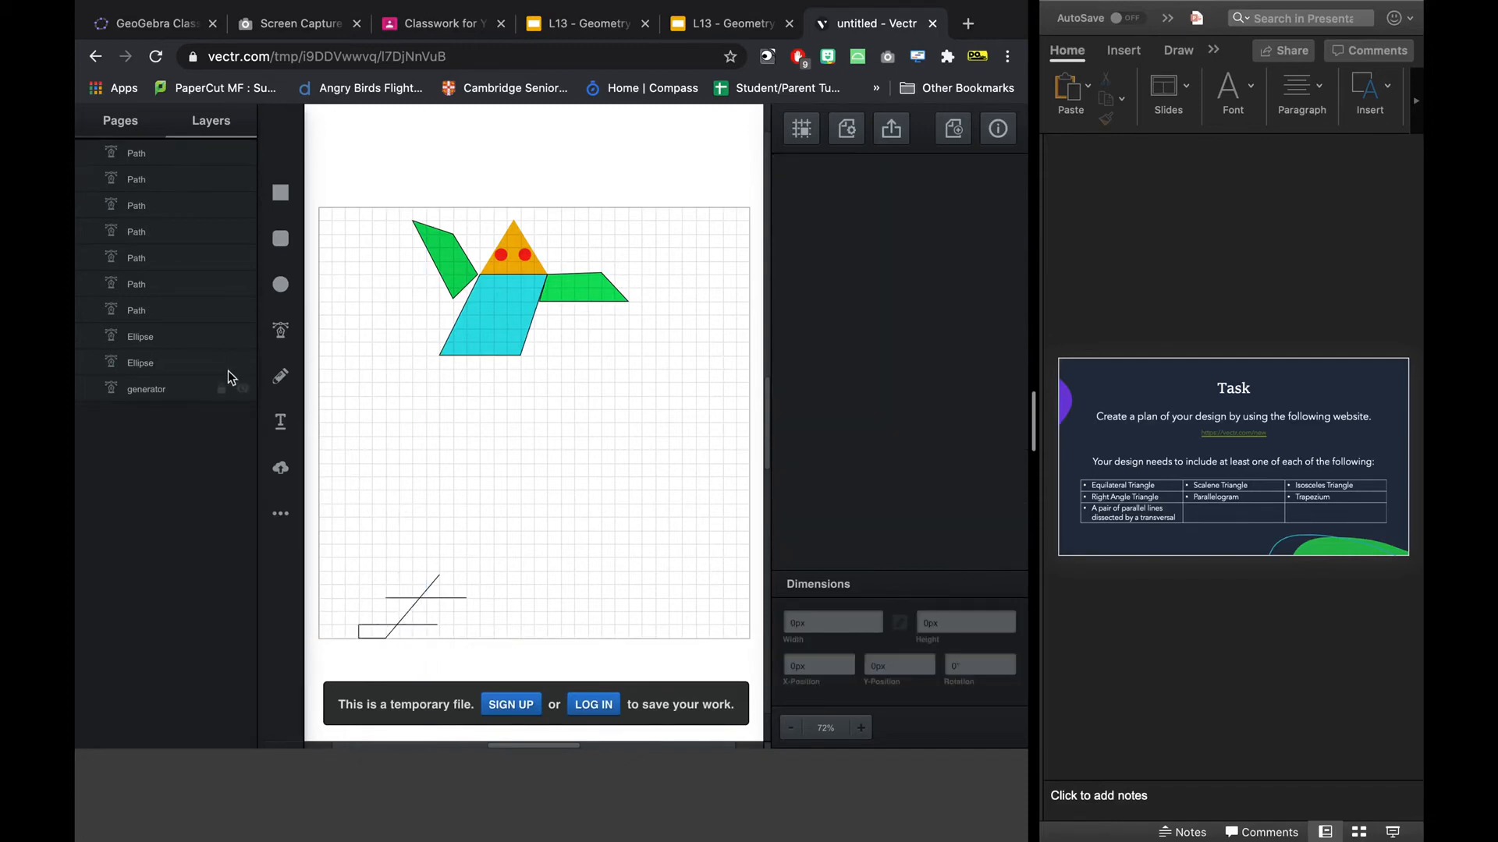
# Draw an open path about 85 px wide and 37 px high from the upper line's left end up and across to the diagonal's top.
pyautogui.click(282, 376)
pyautogui.click(280, 331)
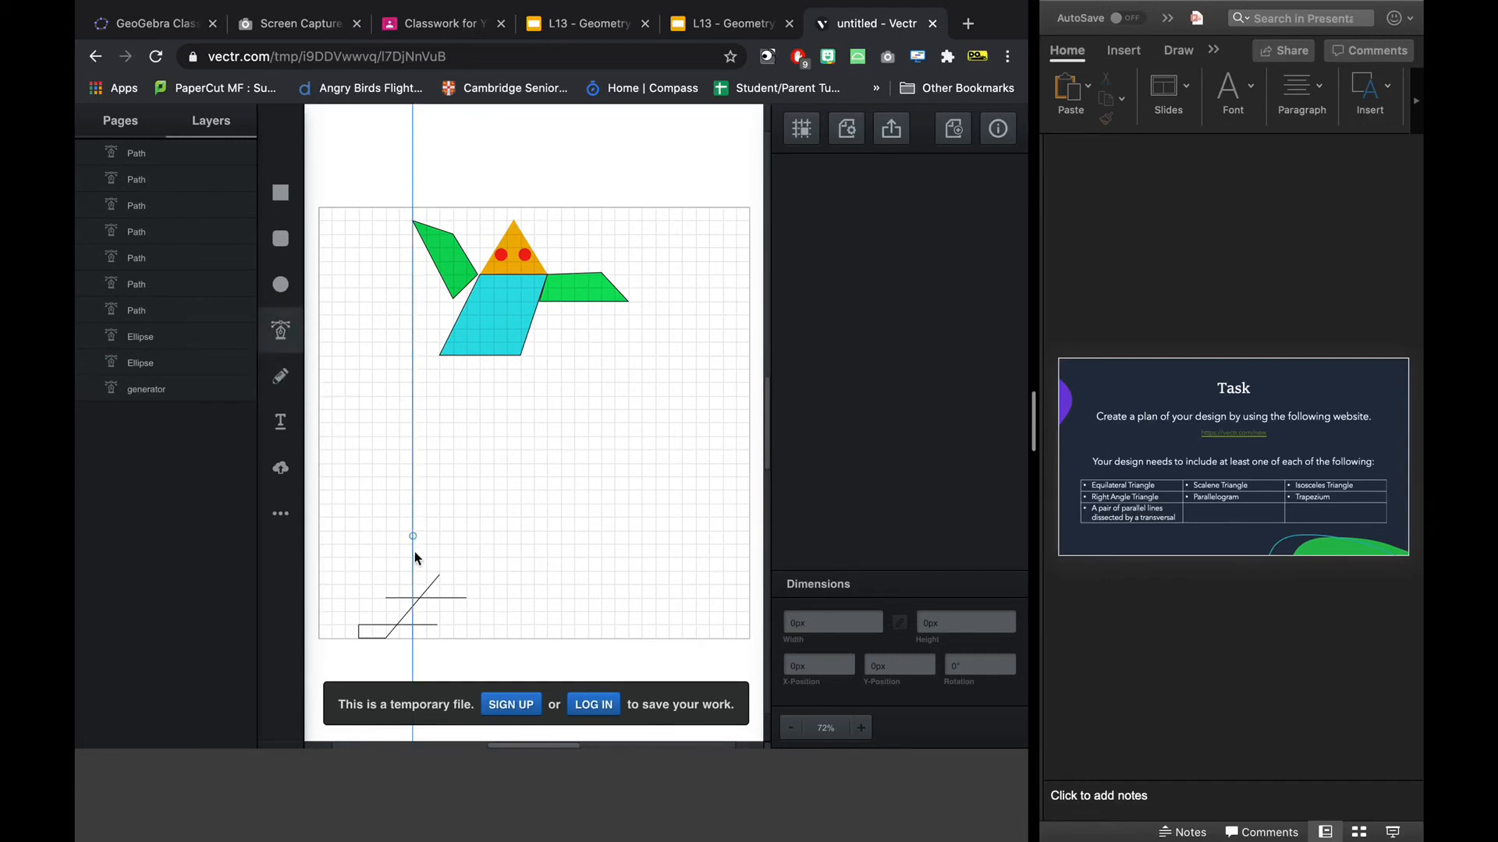
pyautogui.click(382, 597)
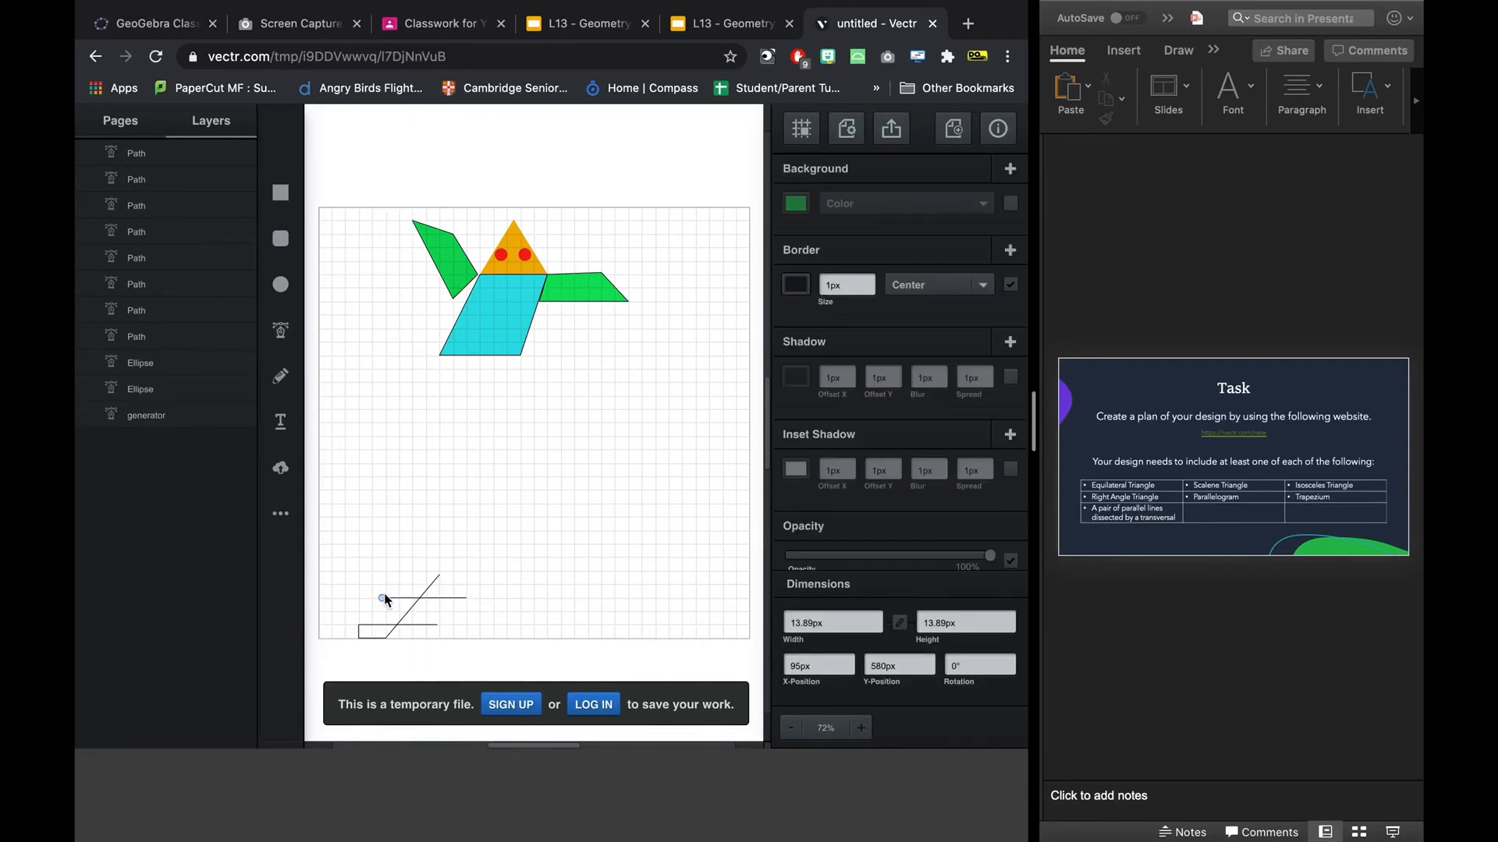
pyautogui.click(401, 573)
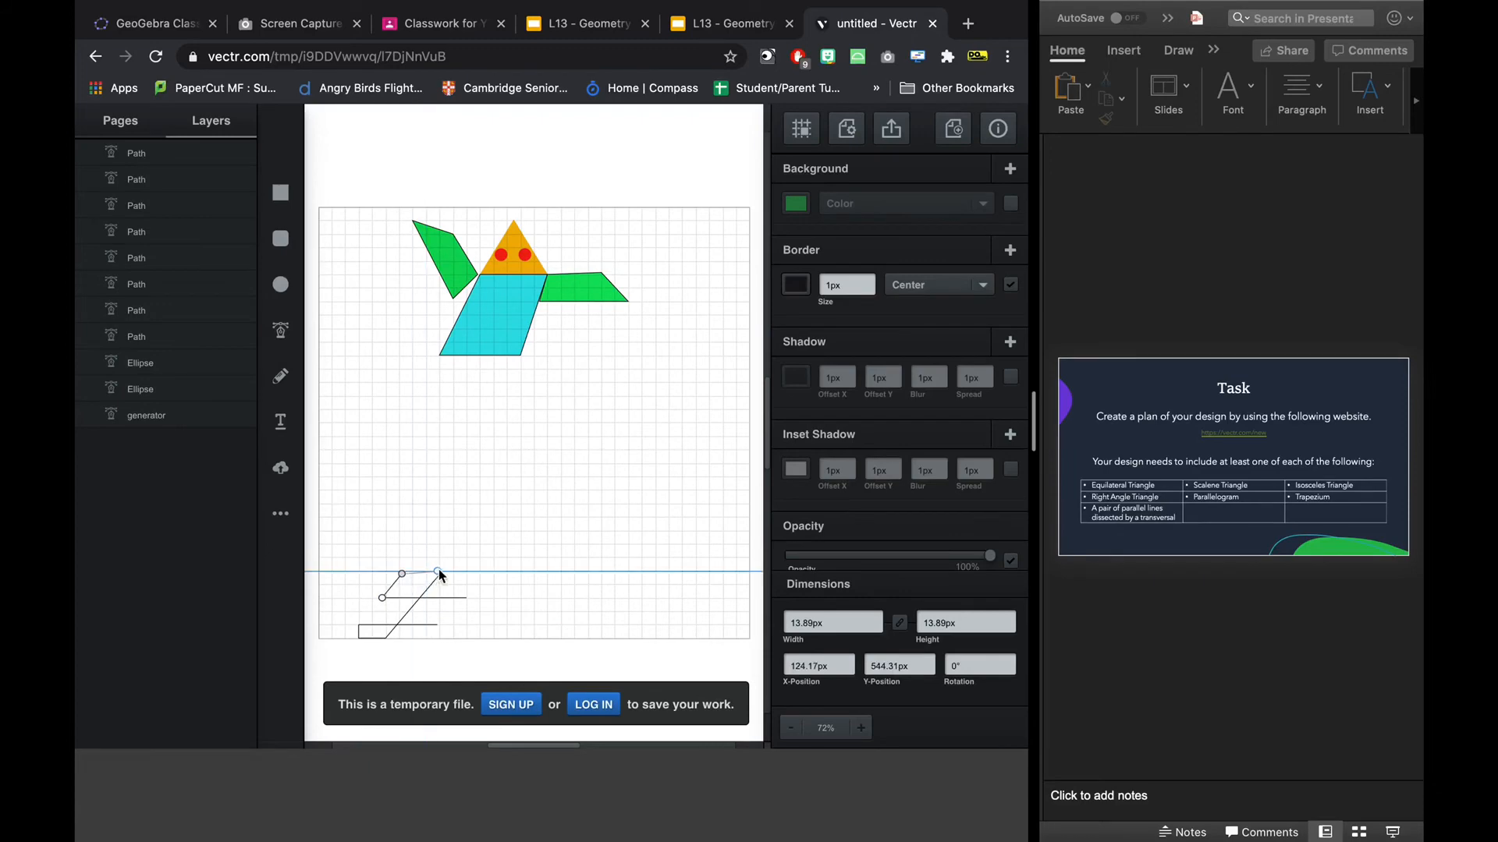
pyautogui.click(439, 574)
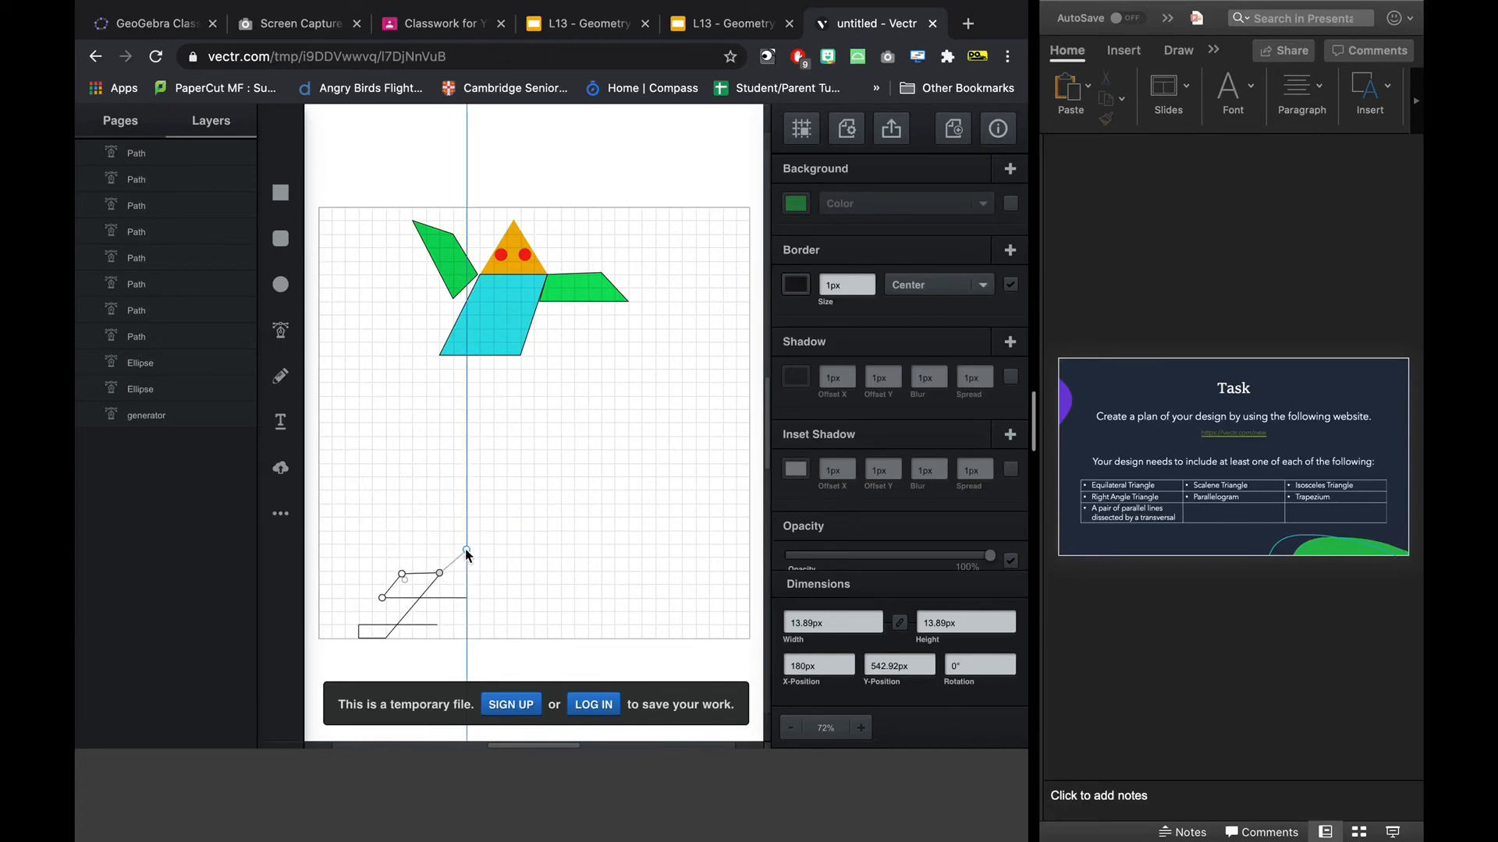
pyautogui.press('Escape')
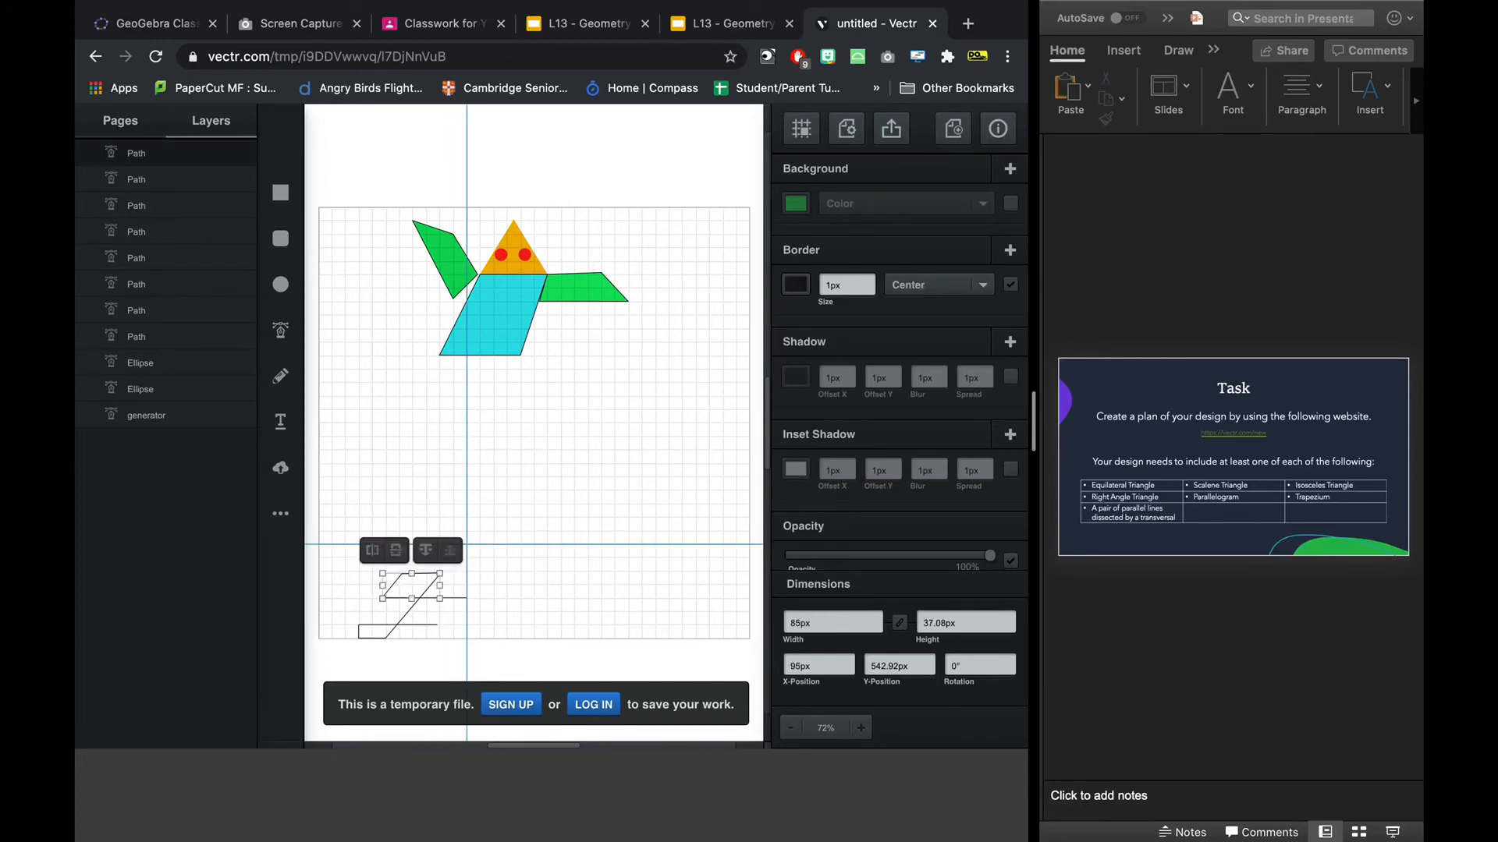
pyautogui.click(421, 461)
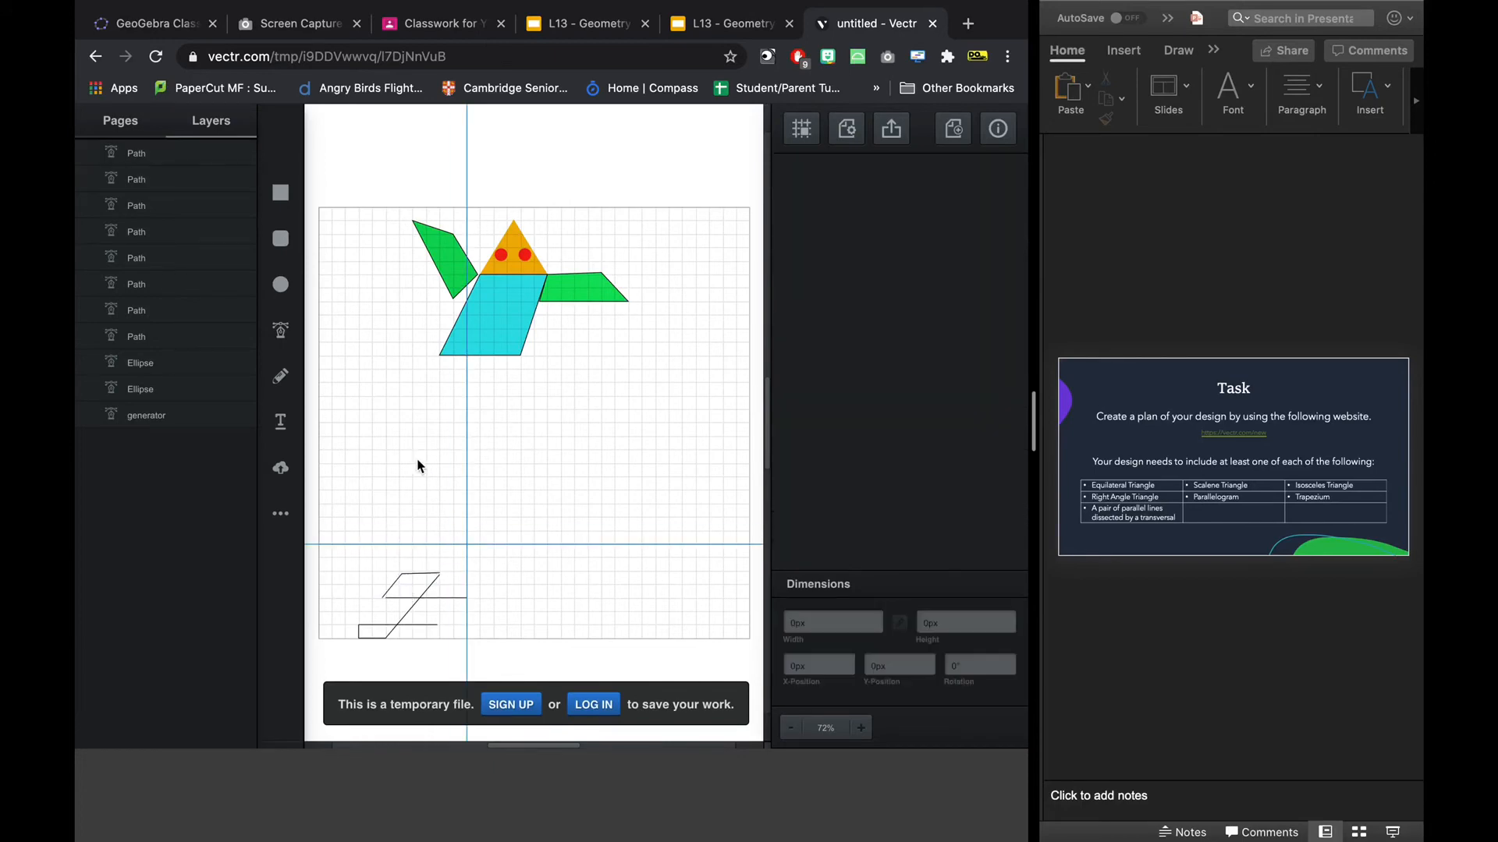
# Draw a slanted line about 28 px wide and 60 px high from the blue parallelogram's lower edge down to the left.
pyautogui.click(280, 330)
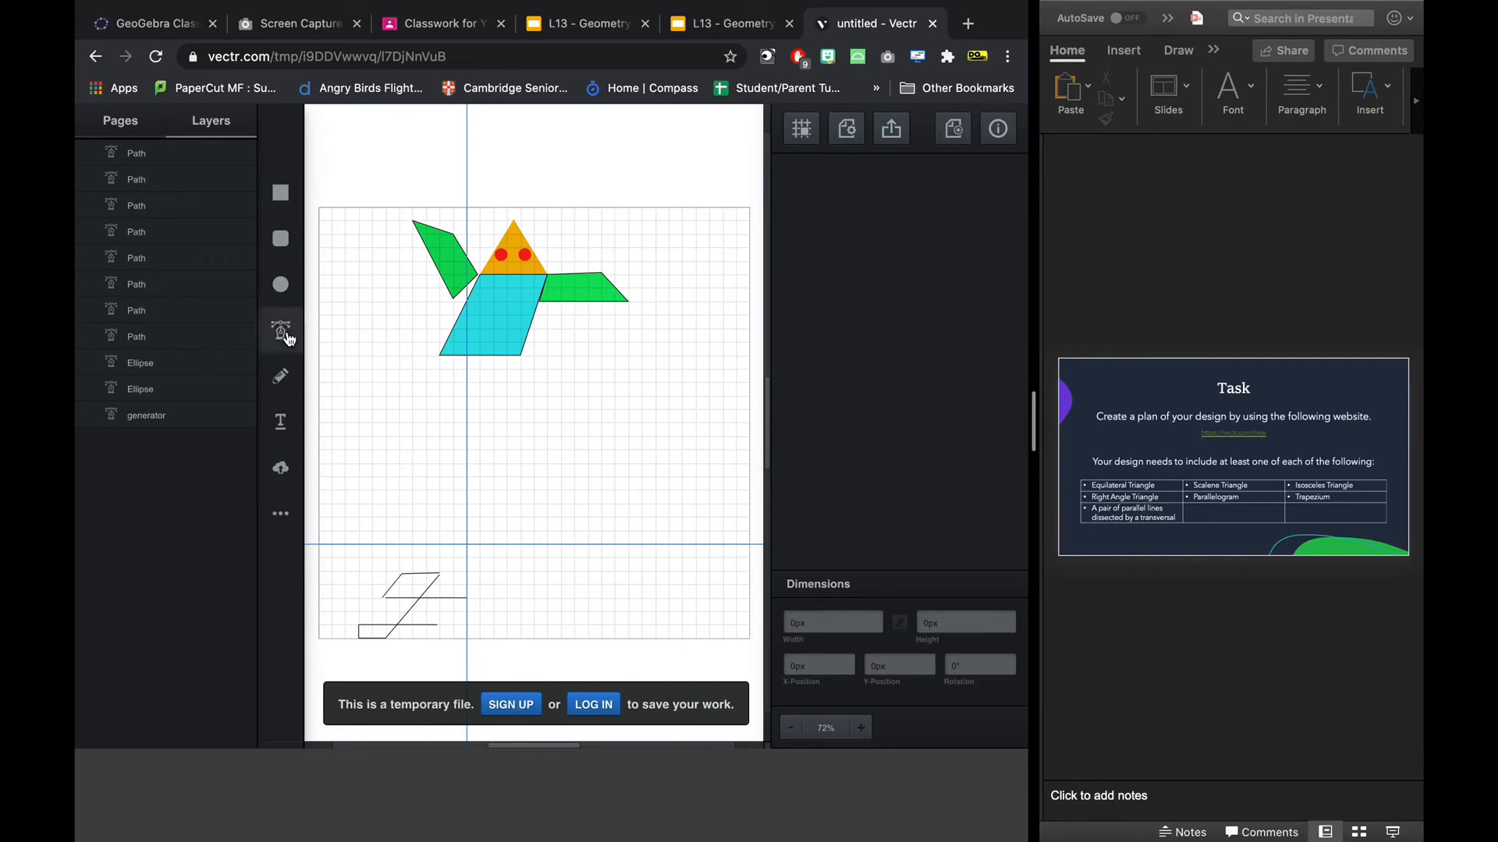
pyautogui.click(456, 357)
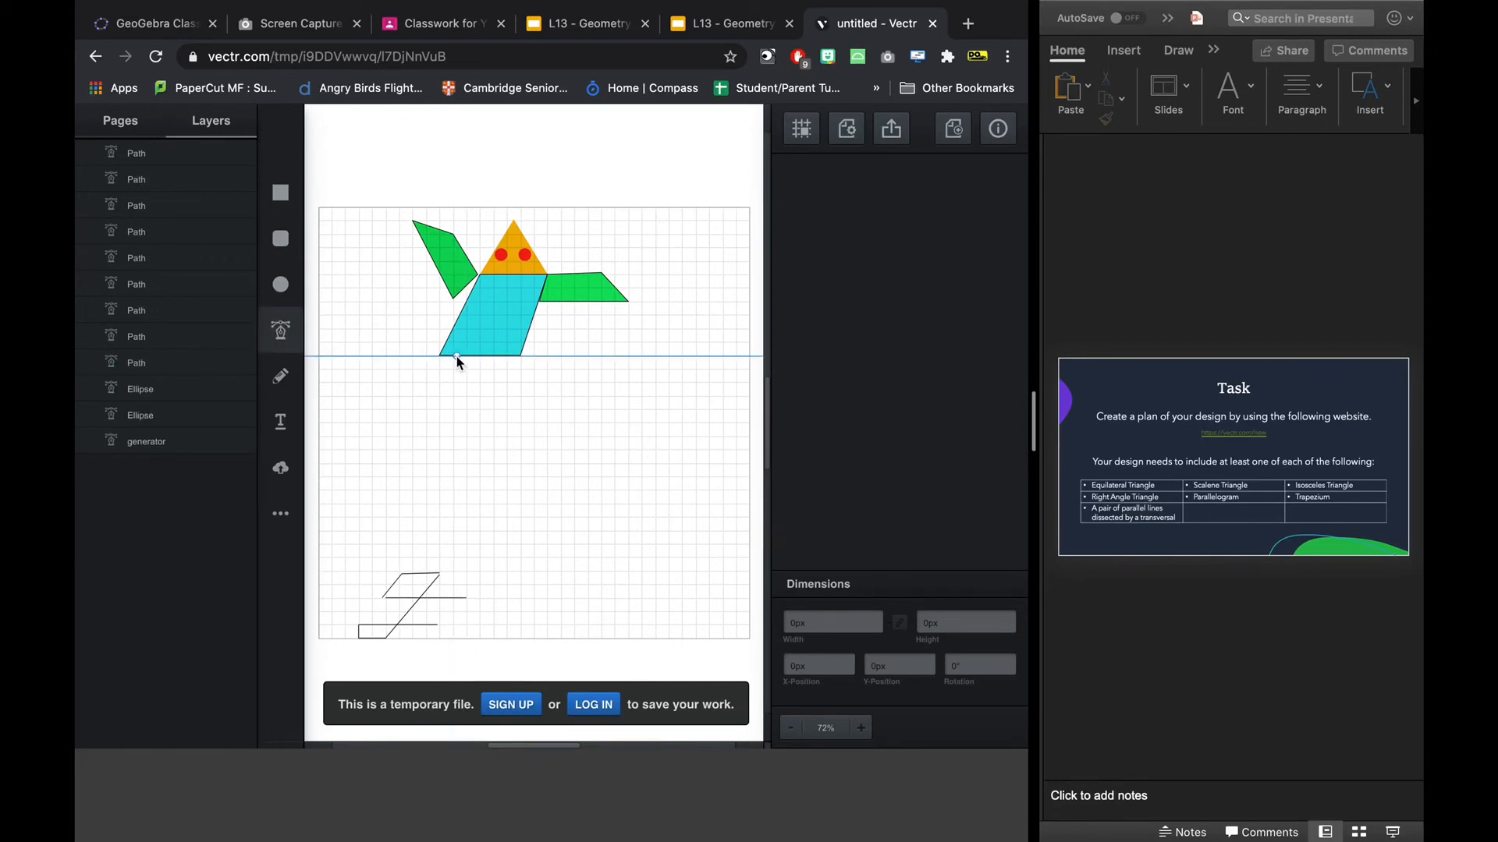
pyautogui.click(438, 396)
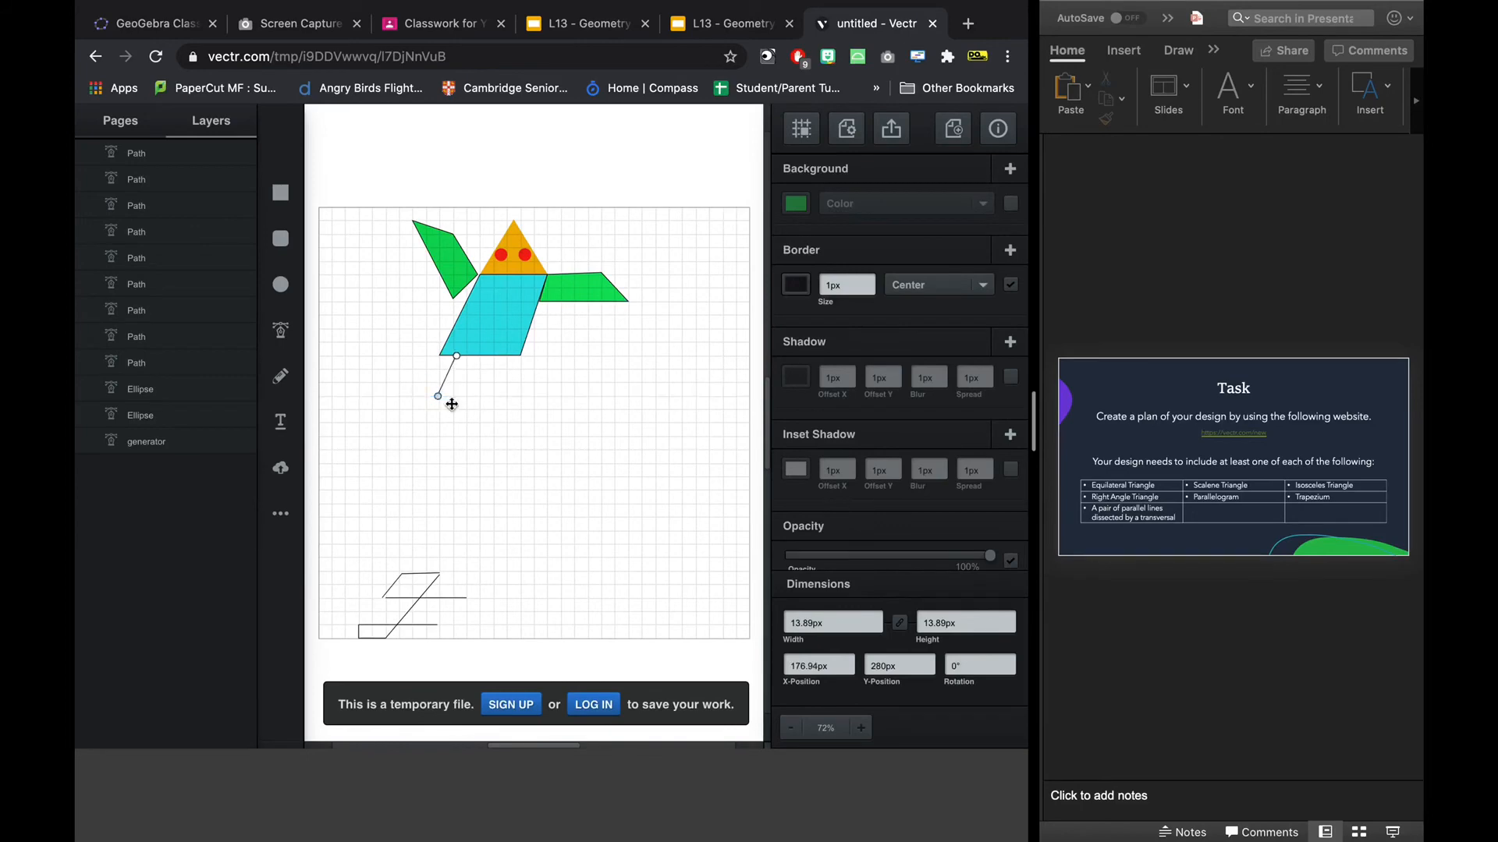
pyautogui.press('Escape')
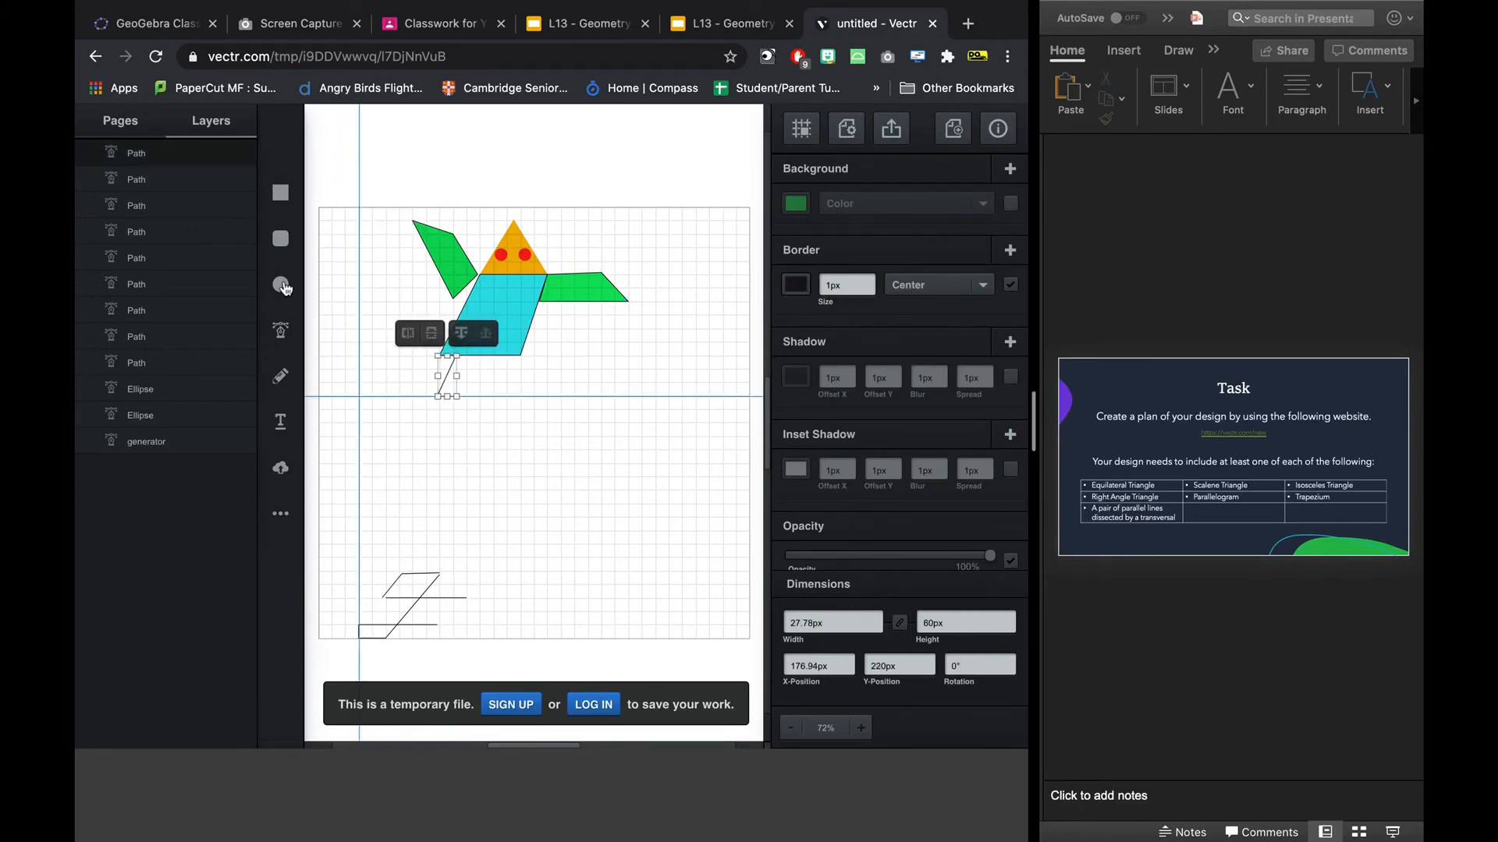
# Draw two parallel horizontal lines, 120 px and about 117 px long and 20 px apart, extending left across the slanted line below the body.
pyautogui.click(280, 330)
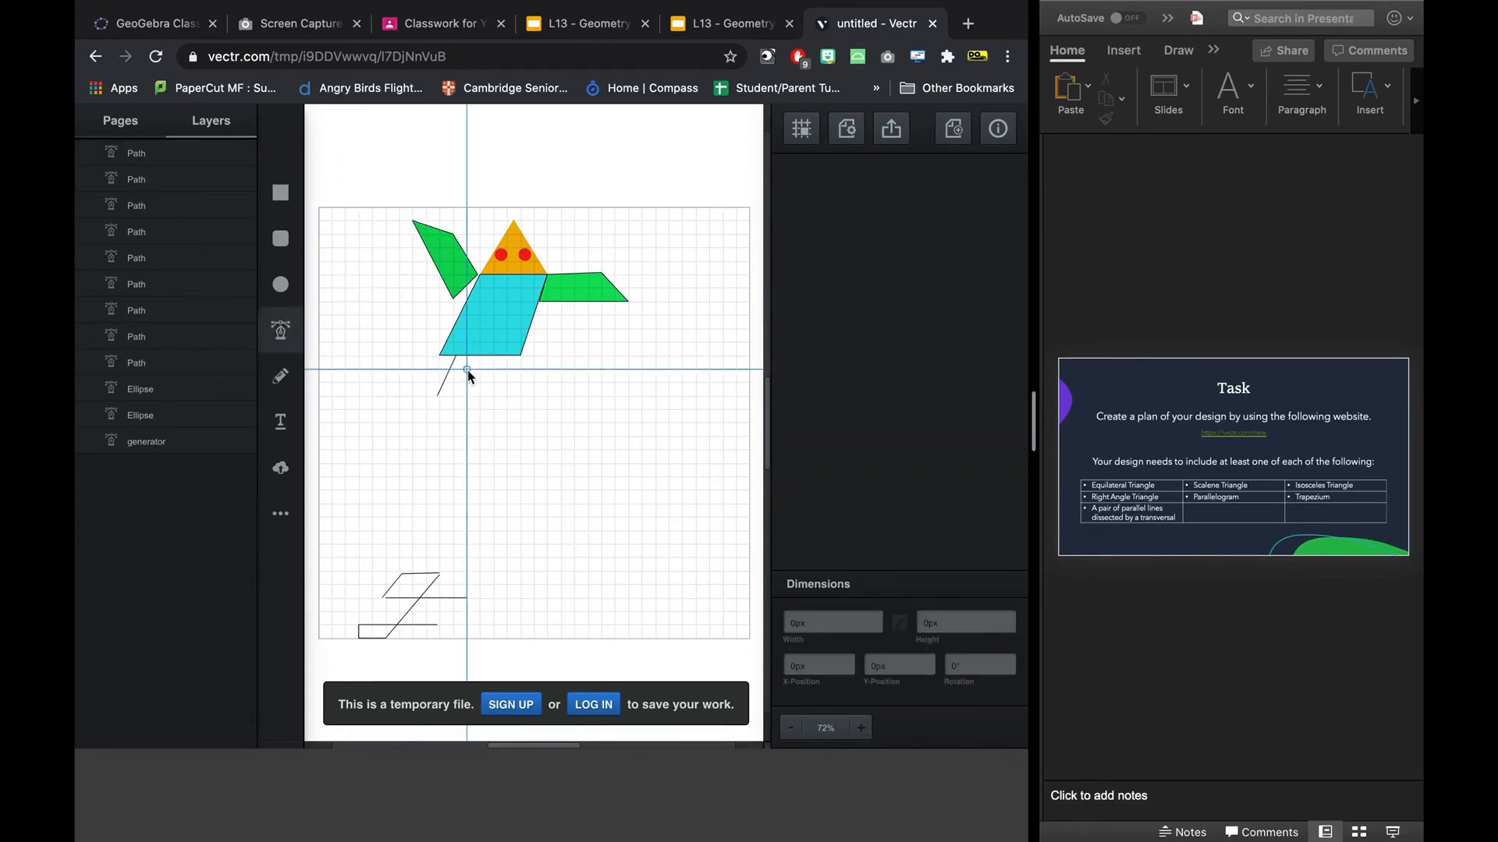
pyautogui.click(467, 370)
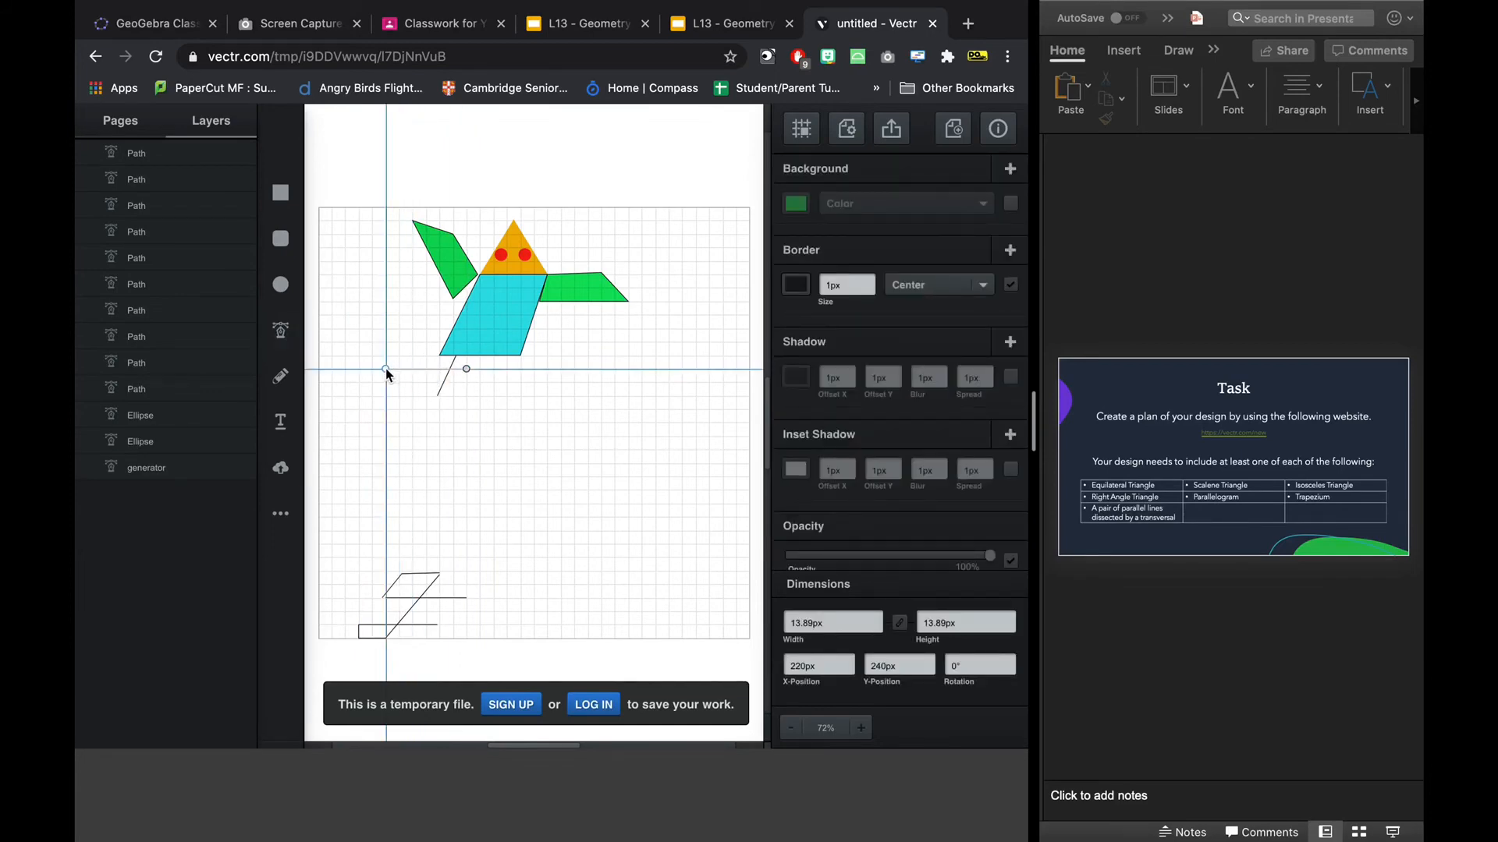
pyautogui.click(385, 368)
pyautogui.press('Escape')
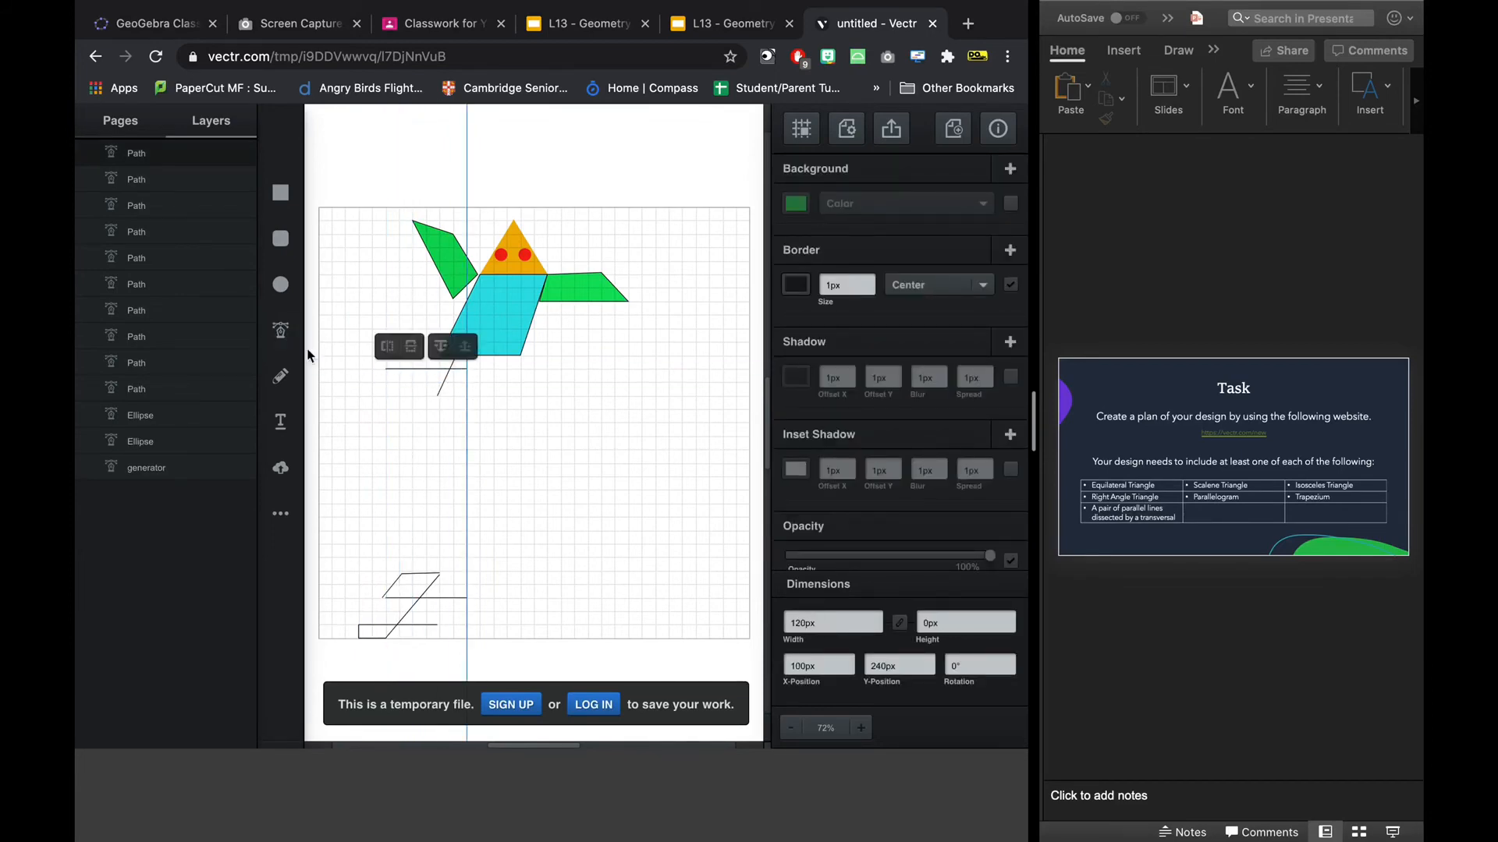
pyautogui.click(280, 330)
pyautogui.click(465, 383)
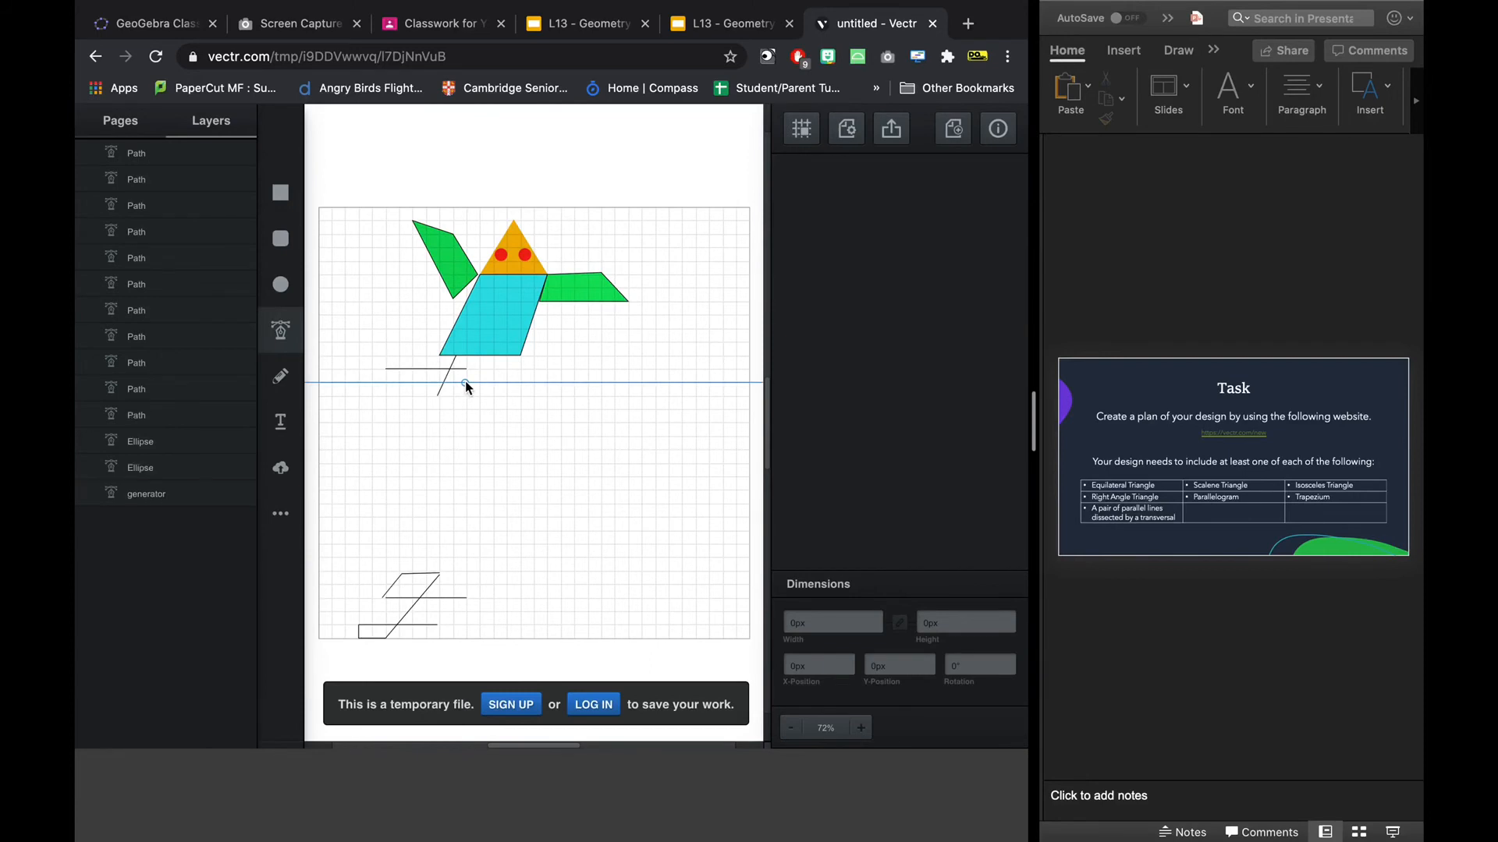
pyautogui.click(385, 382)
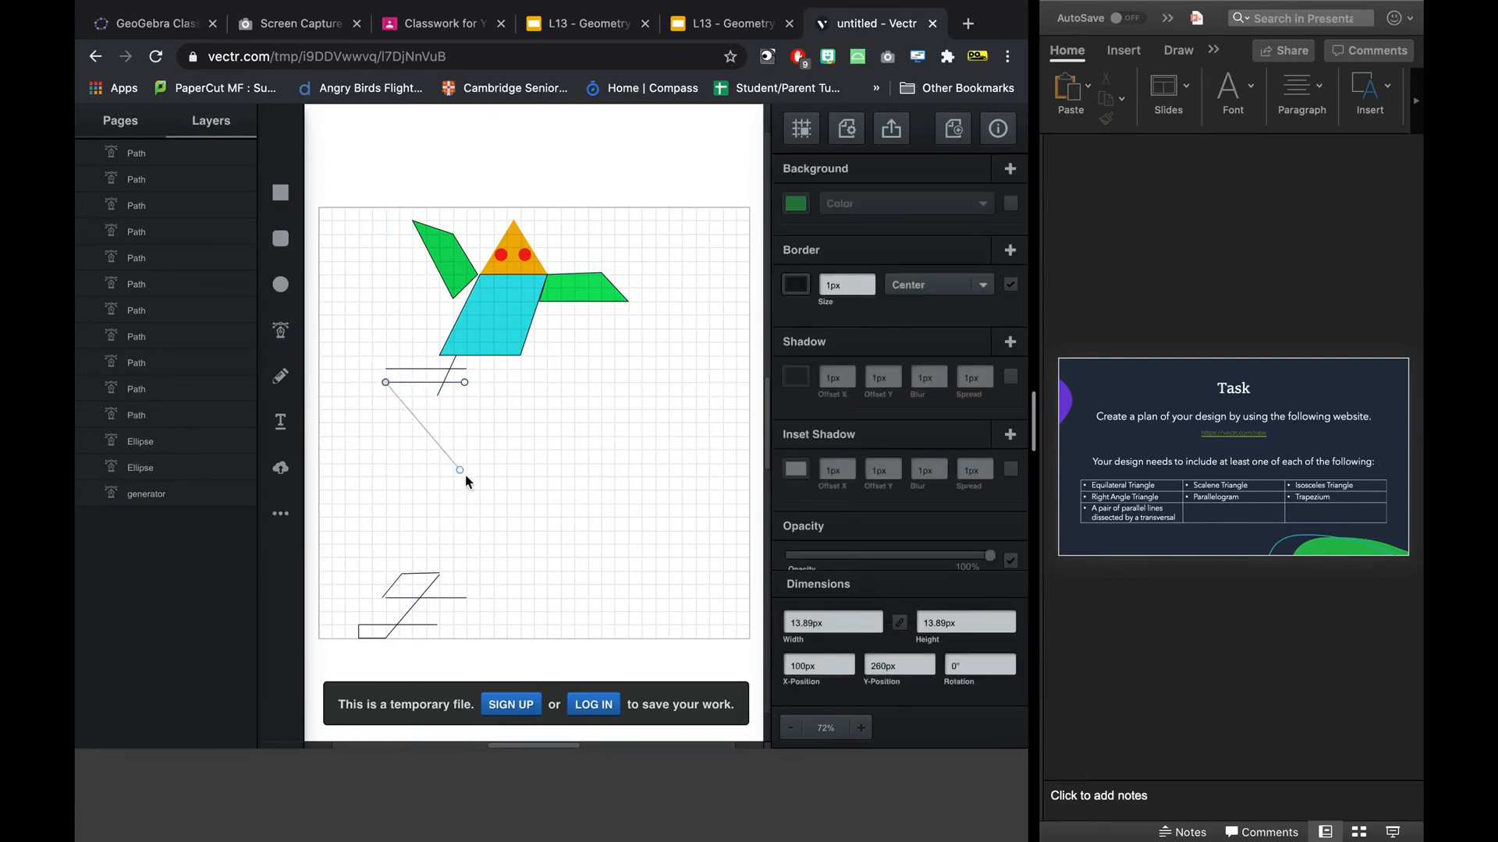
pyautogui.press('Escape')
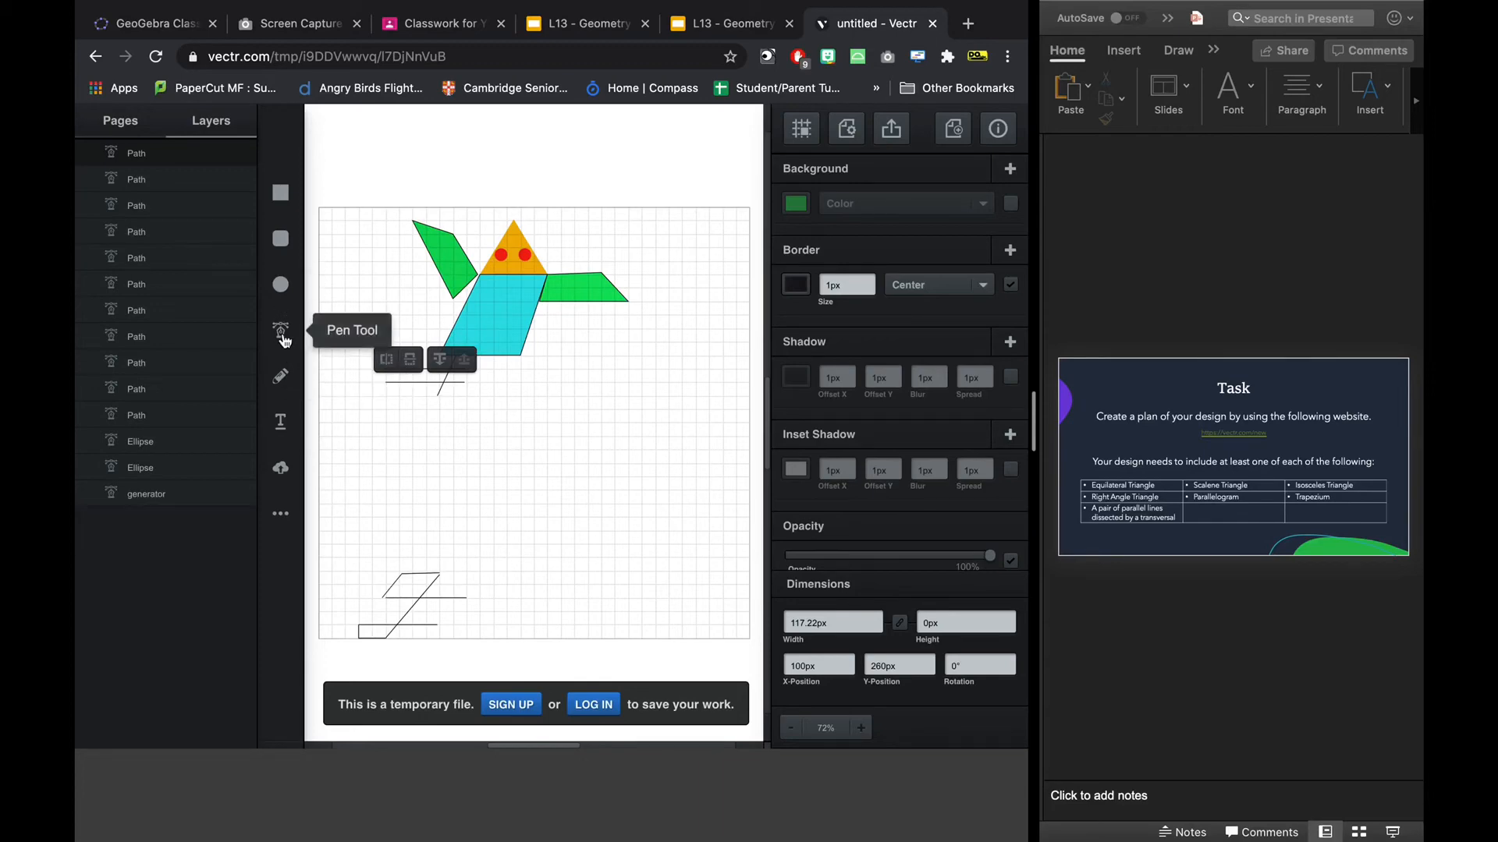
# Draw an open path about 170 px wide and 57 px high from the lower line's left end down-left, across and up to the body.
pyautogui.click(280, 377)
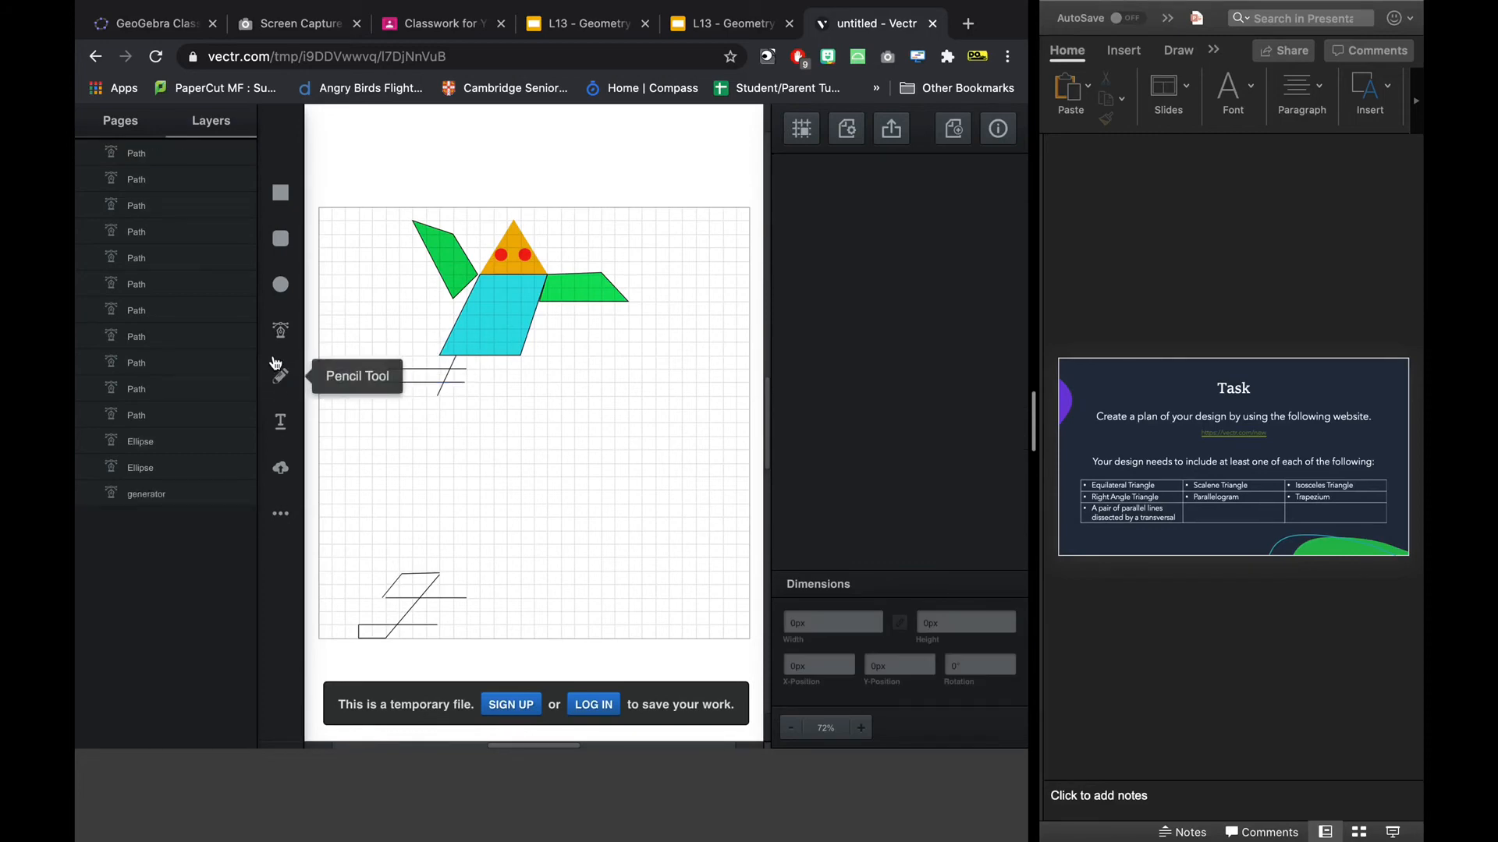
pyautogui.moveTo(385, 382); pyautogui.dragTo(372, 390)
pyautogui.click(358, 396)
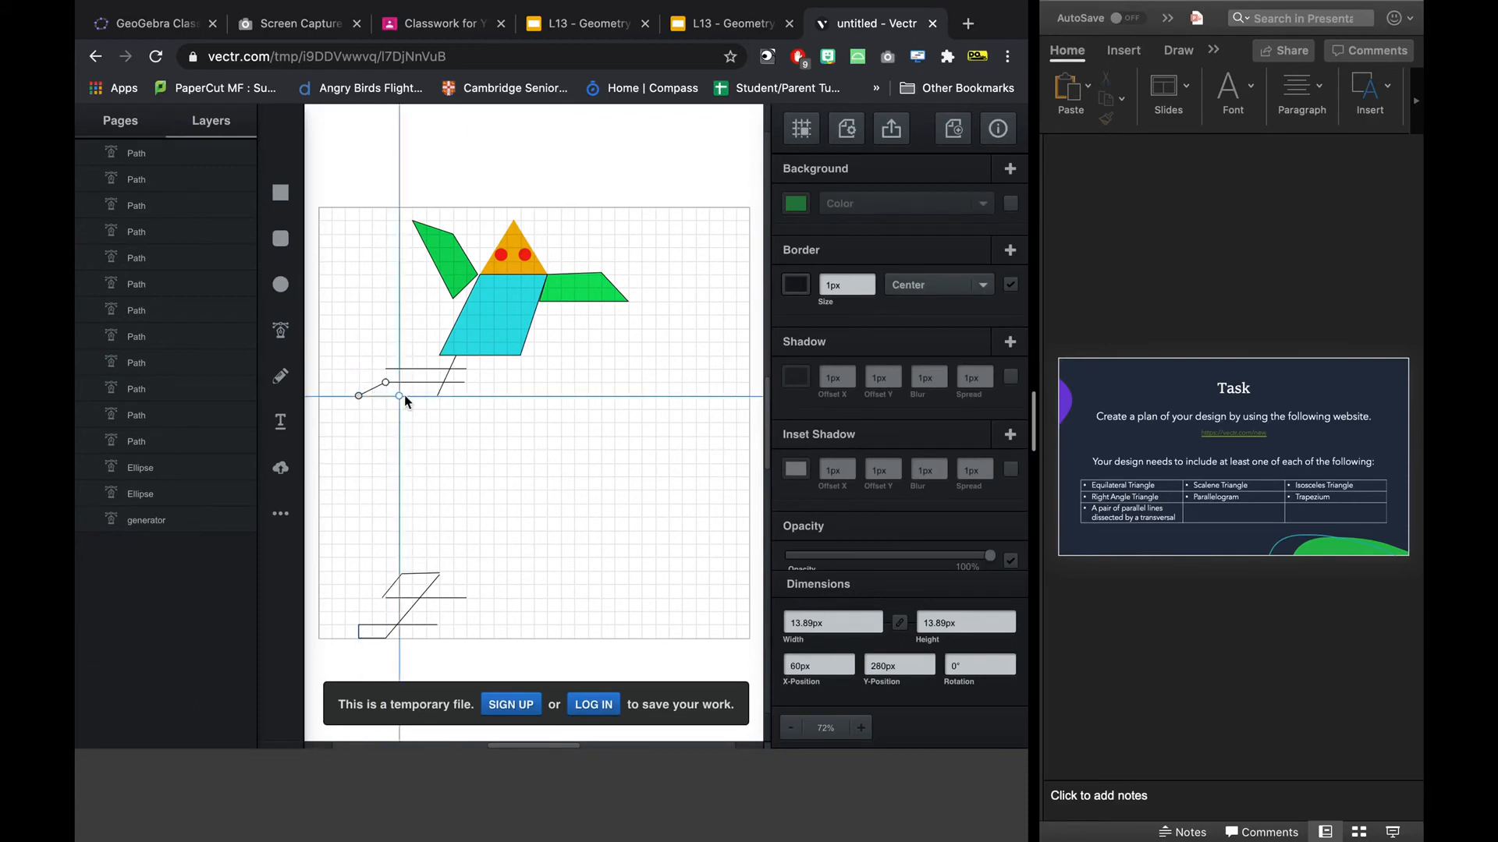
pyautogui.click(435, 395)
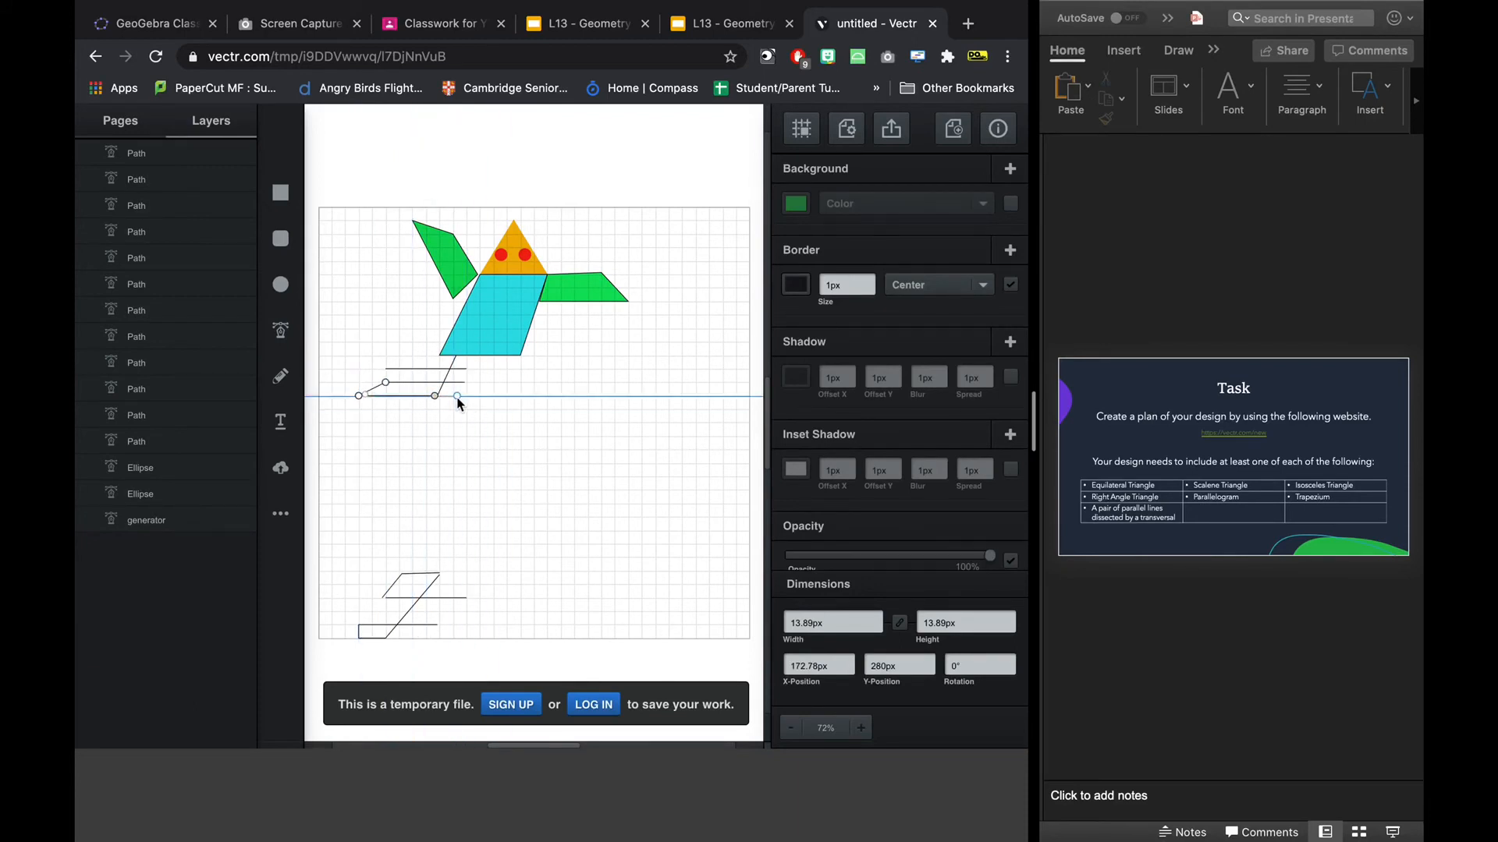
pyautogui.click(457, 395)
pyautogui.click(473, 358)
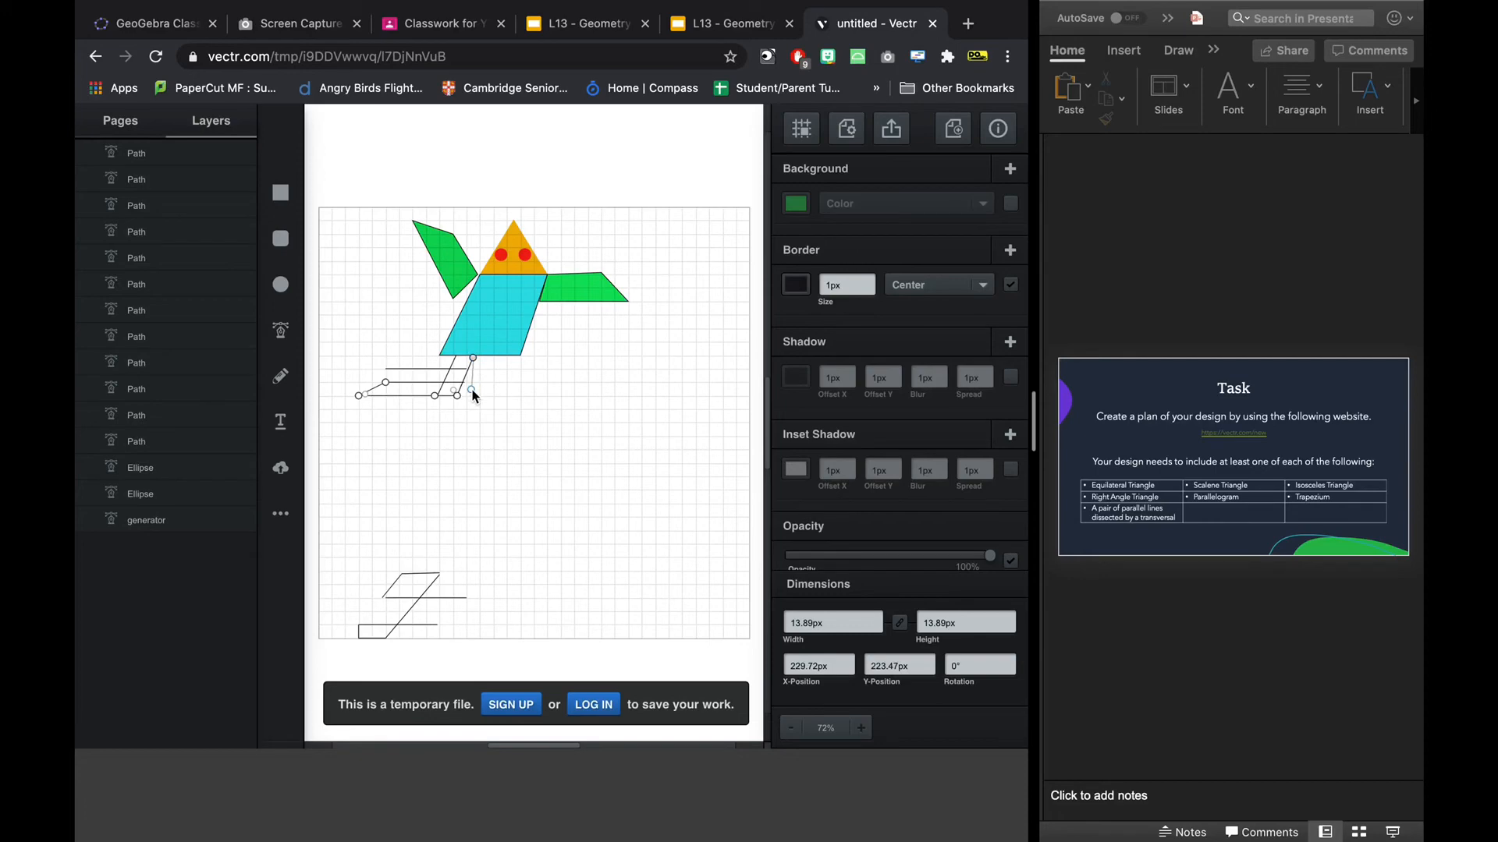
pyautogui.press('Escape')
pyautogui.click(456, 477)
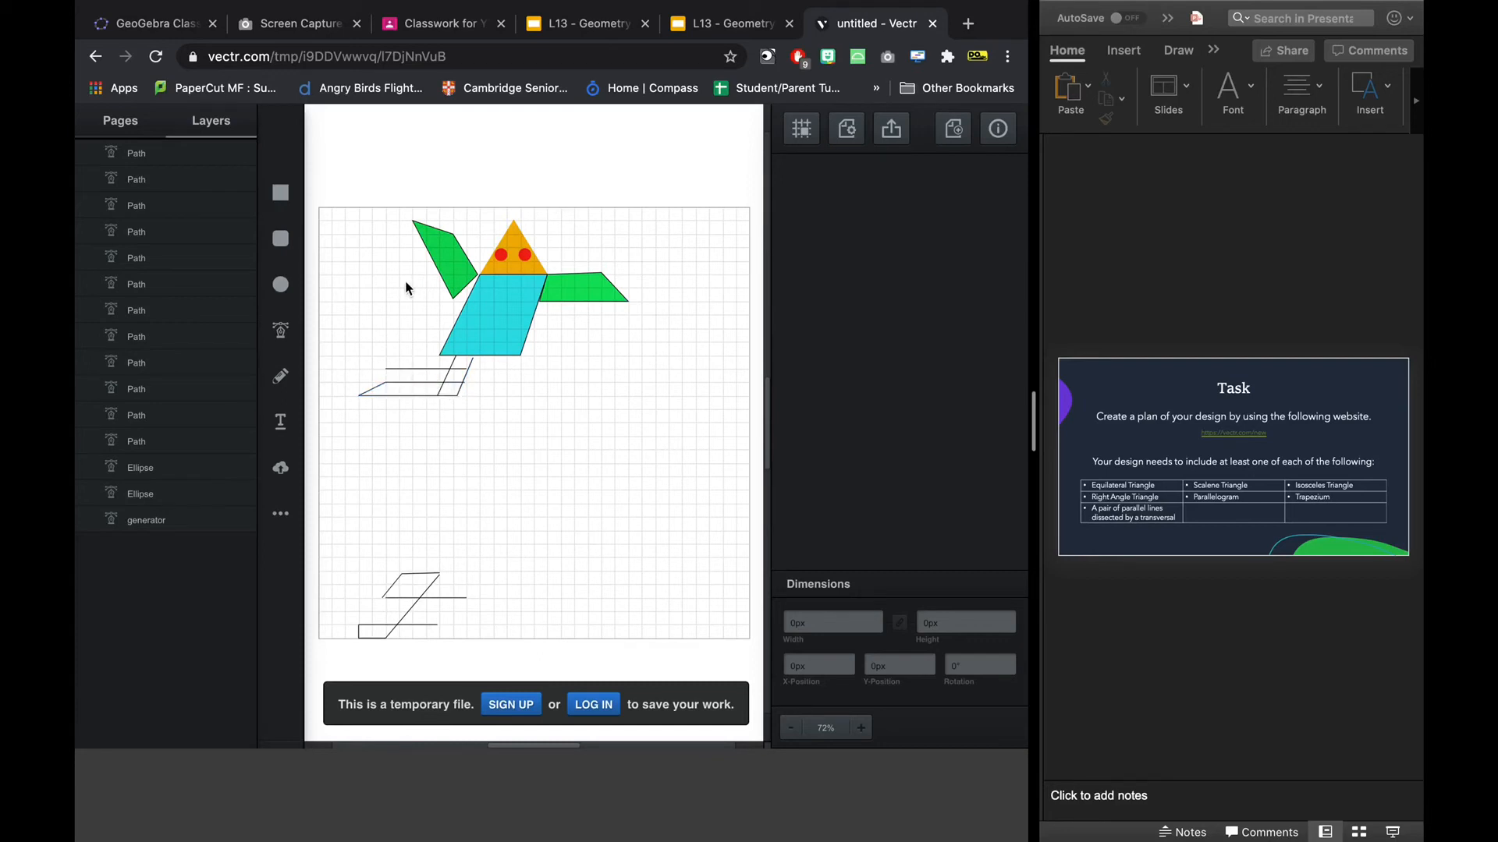
# Draw a vertical line about 17 px high down from the upper horizontal line's left end to close the leg's end.
pyautogui.click(288, 377)
pyautogui.click(281, 331)
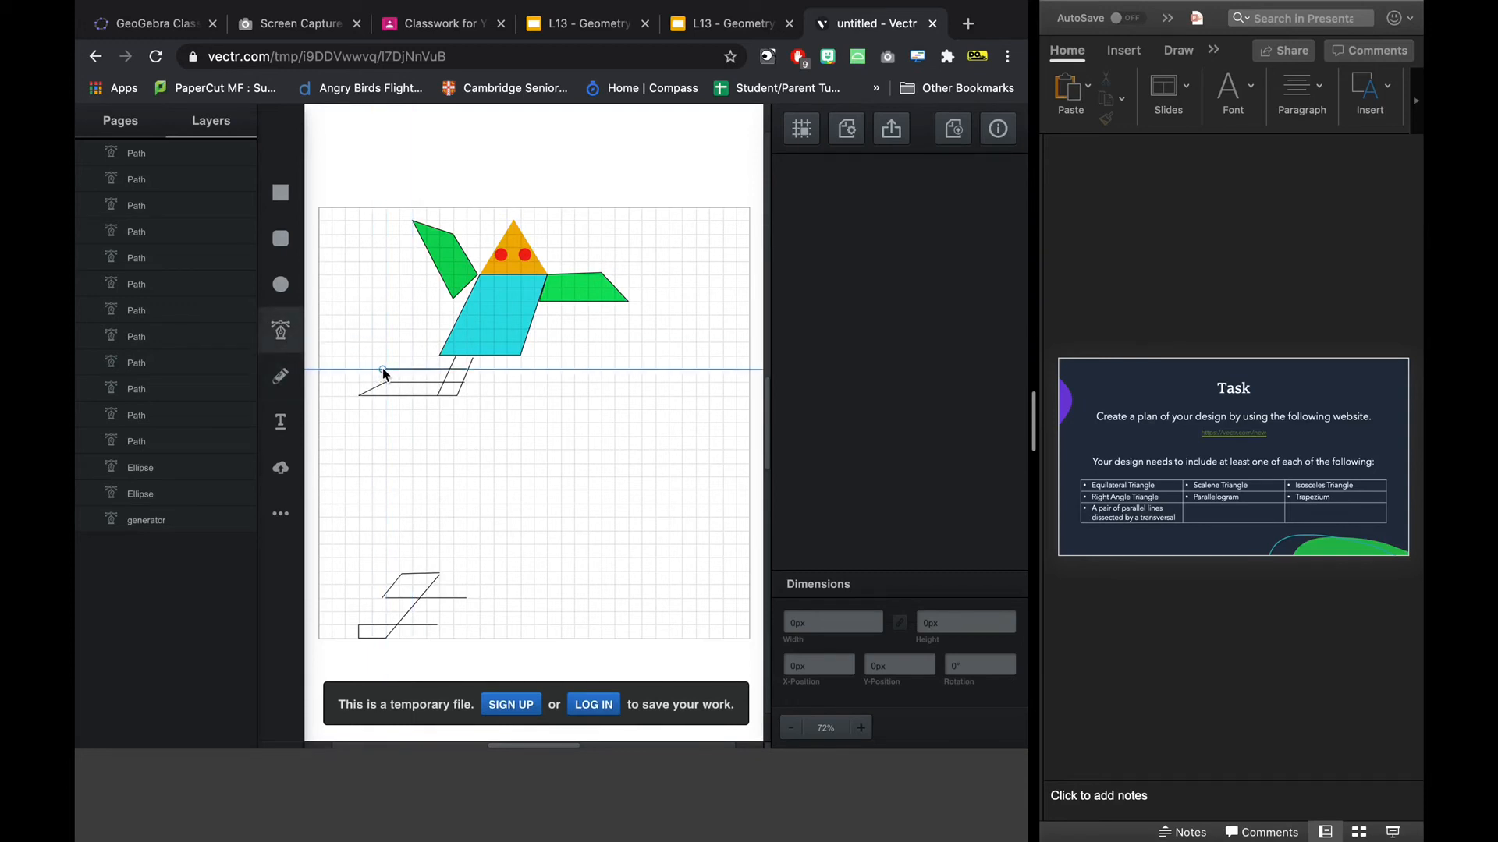
pyautogui.click(384, 375)
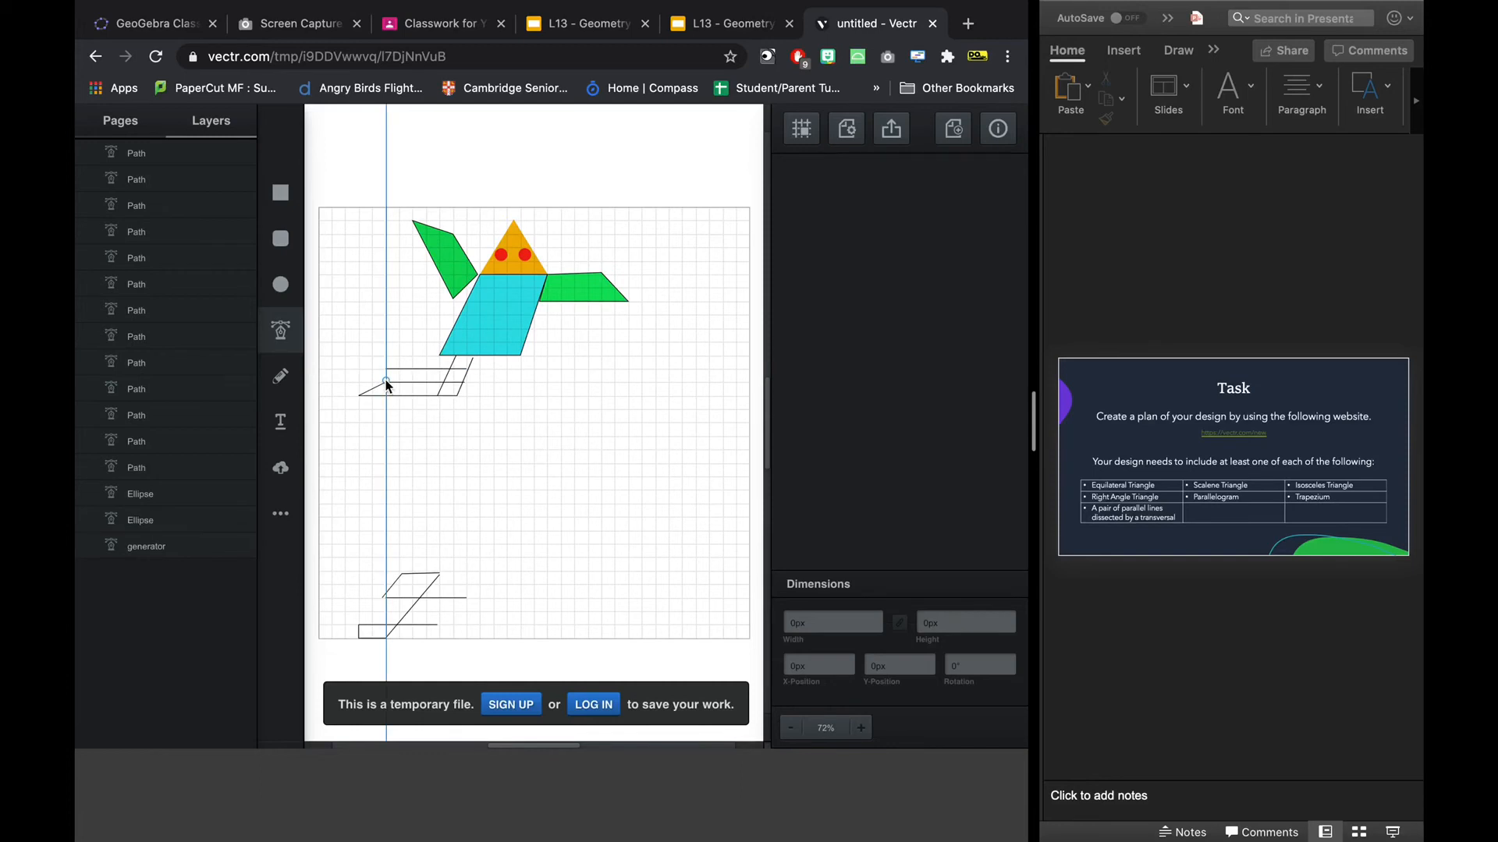
pyautogui.click(386, 369)
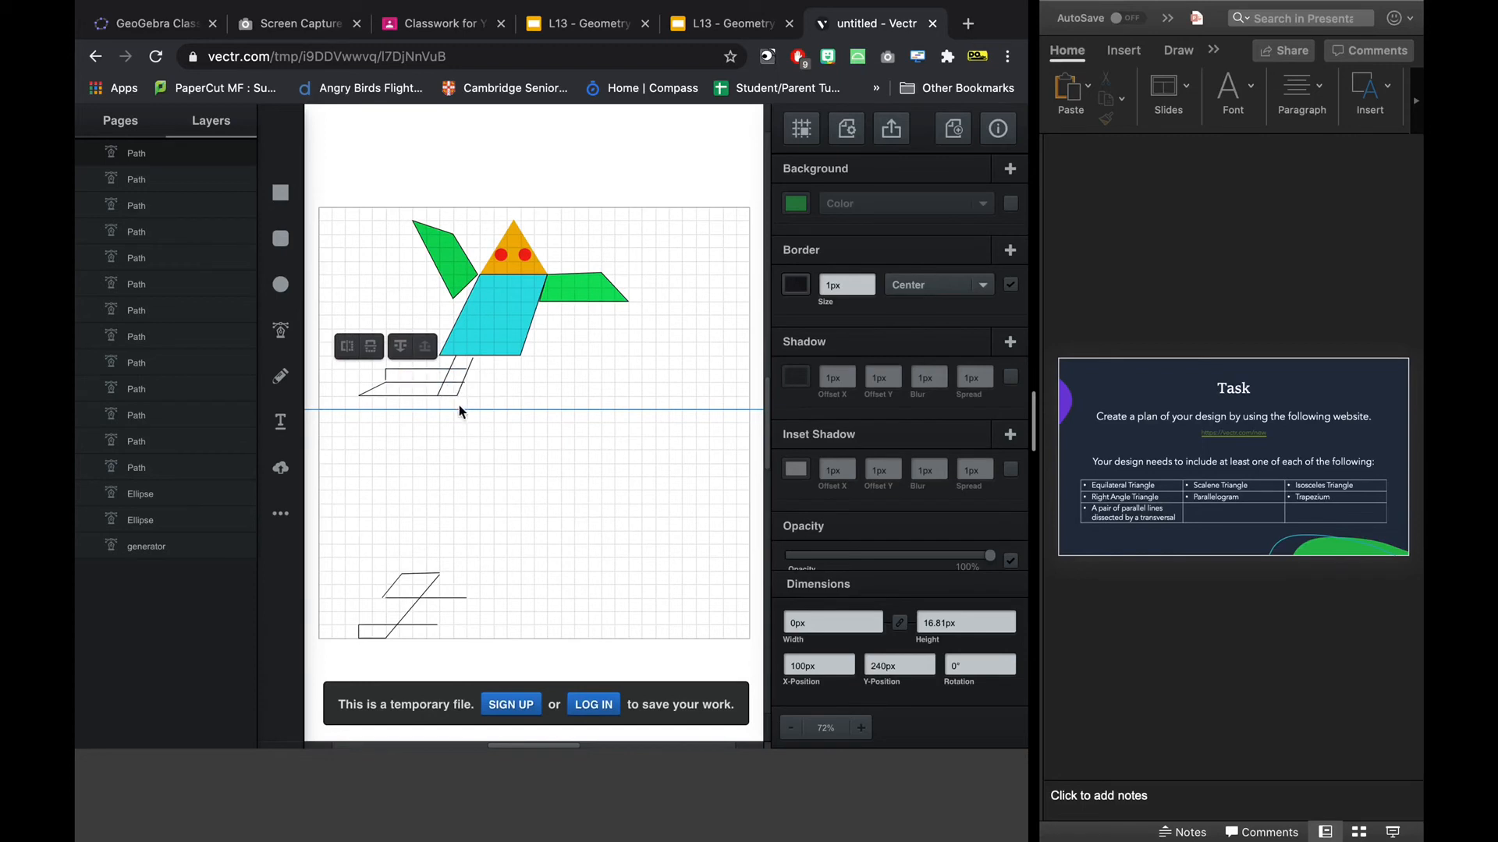
pyautogui.click(409, 390)
pyautogui.click(408, 394)
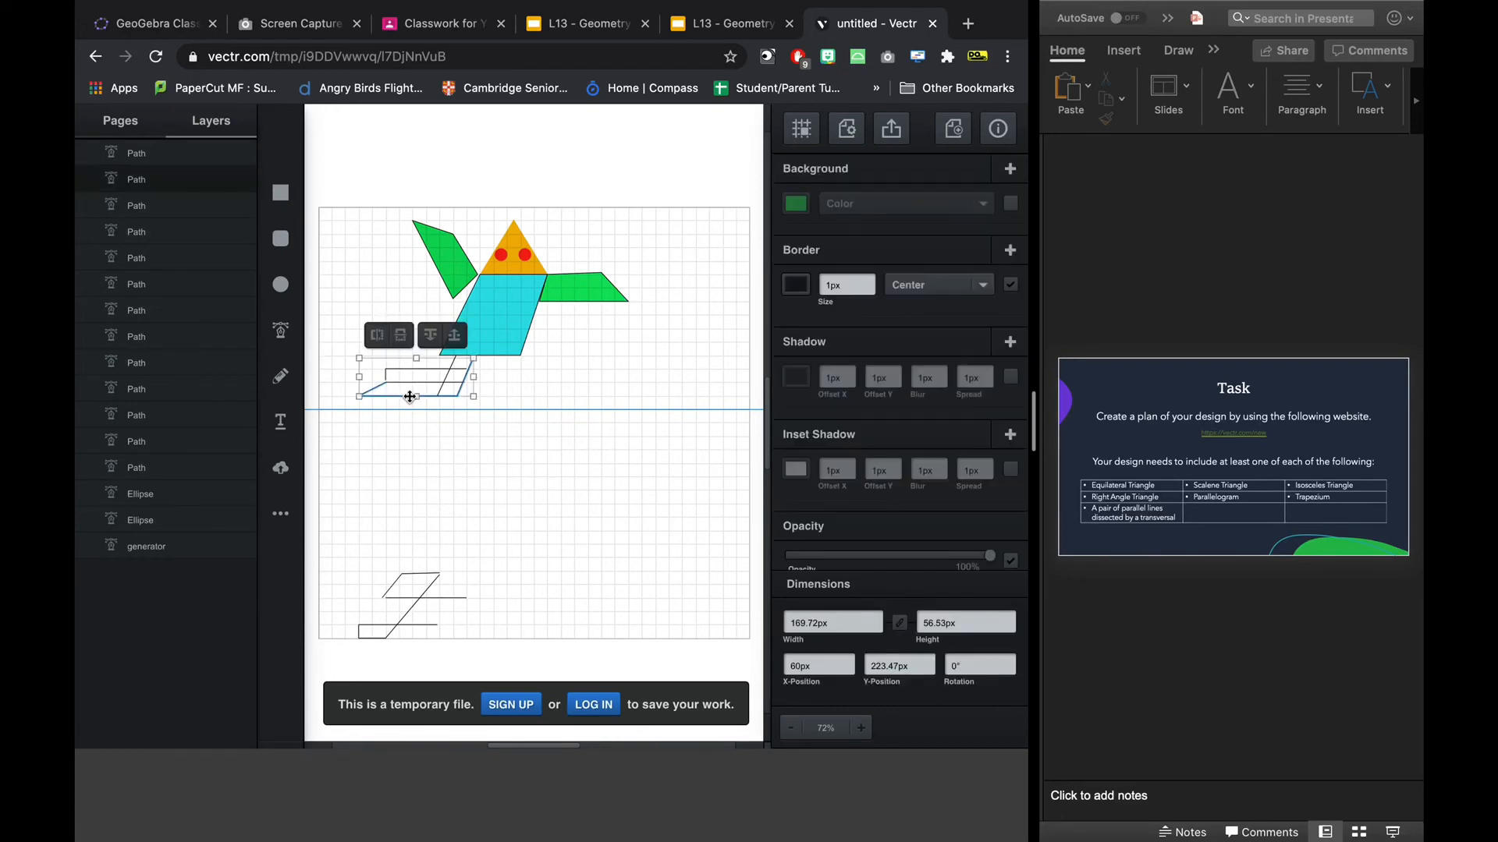
pyautogui.click(419, 429)
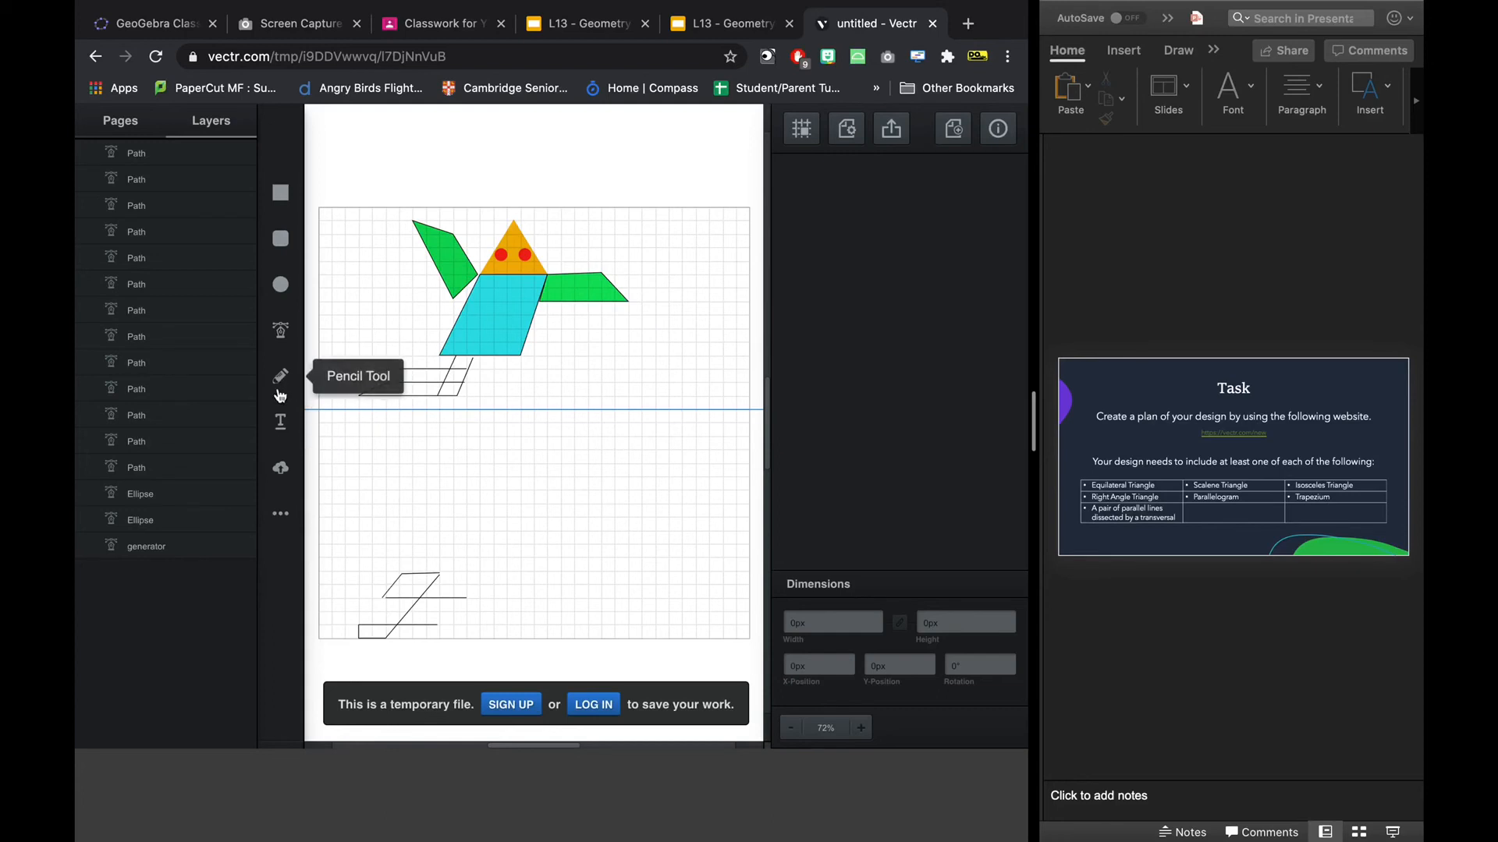
# Draw a closed scalene triangle about 35 px wide and 136 px high rising from the slanted end of the horizontal green arm.
pyautogui.click(280, 330)
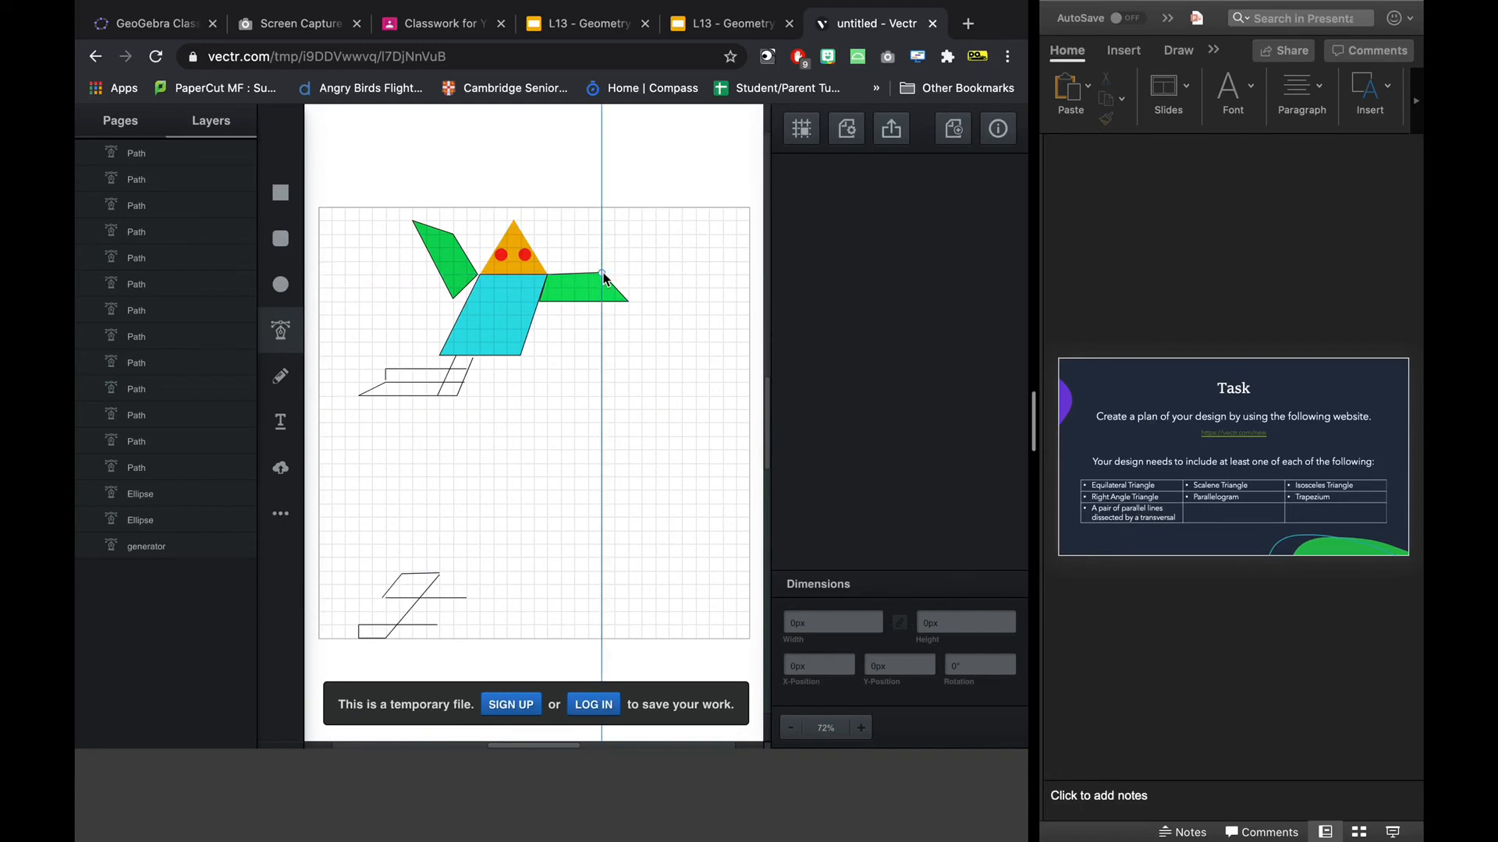
pyautogui.click(602, 273)
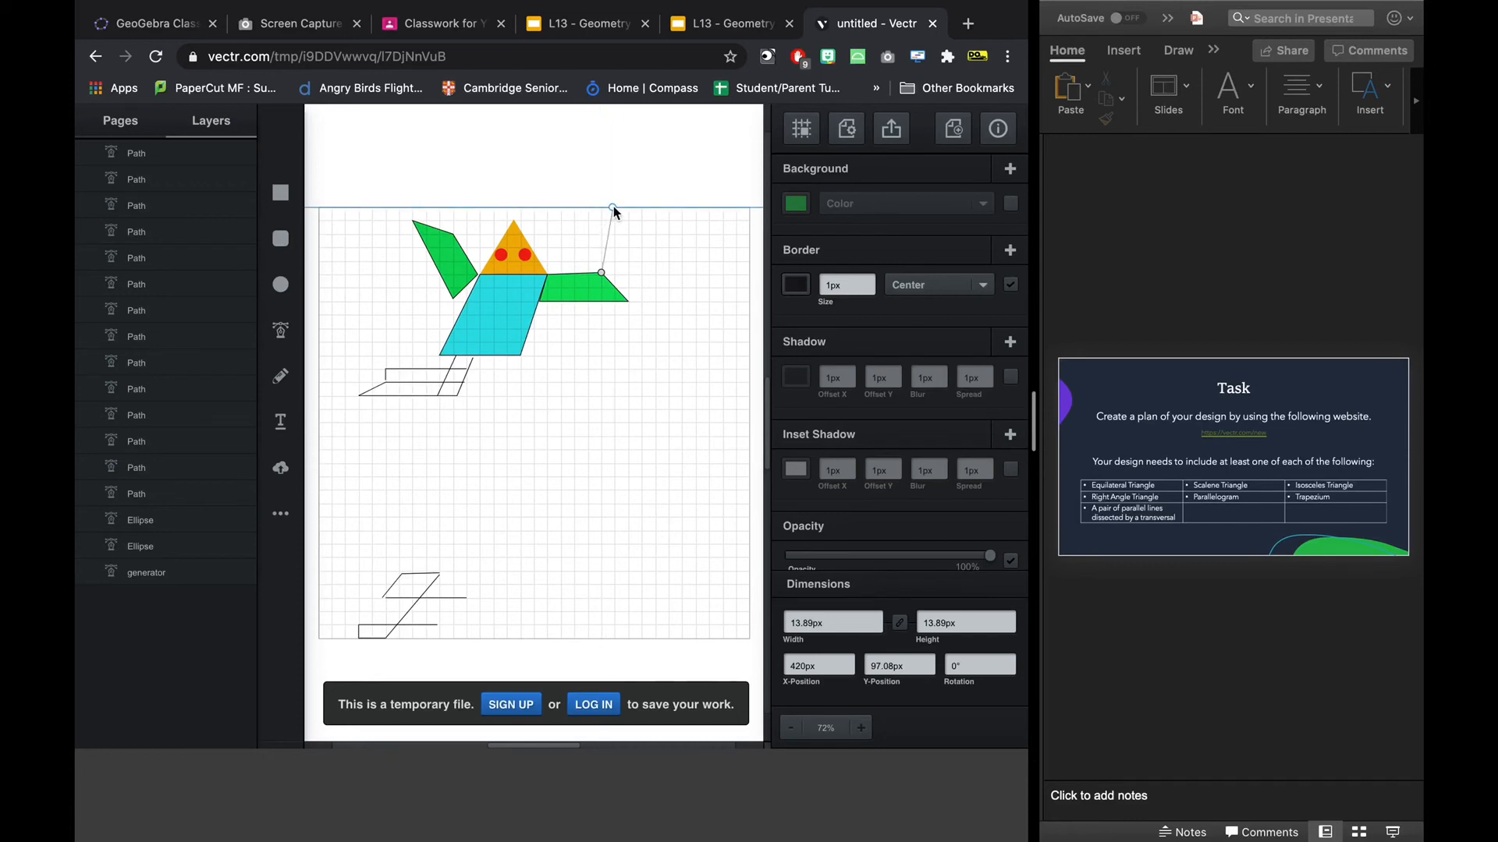
pyautogui.click(613, 205)
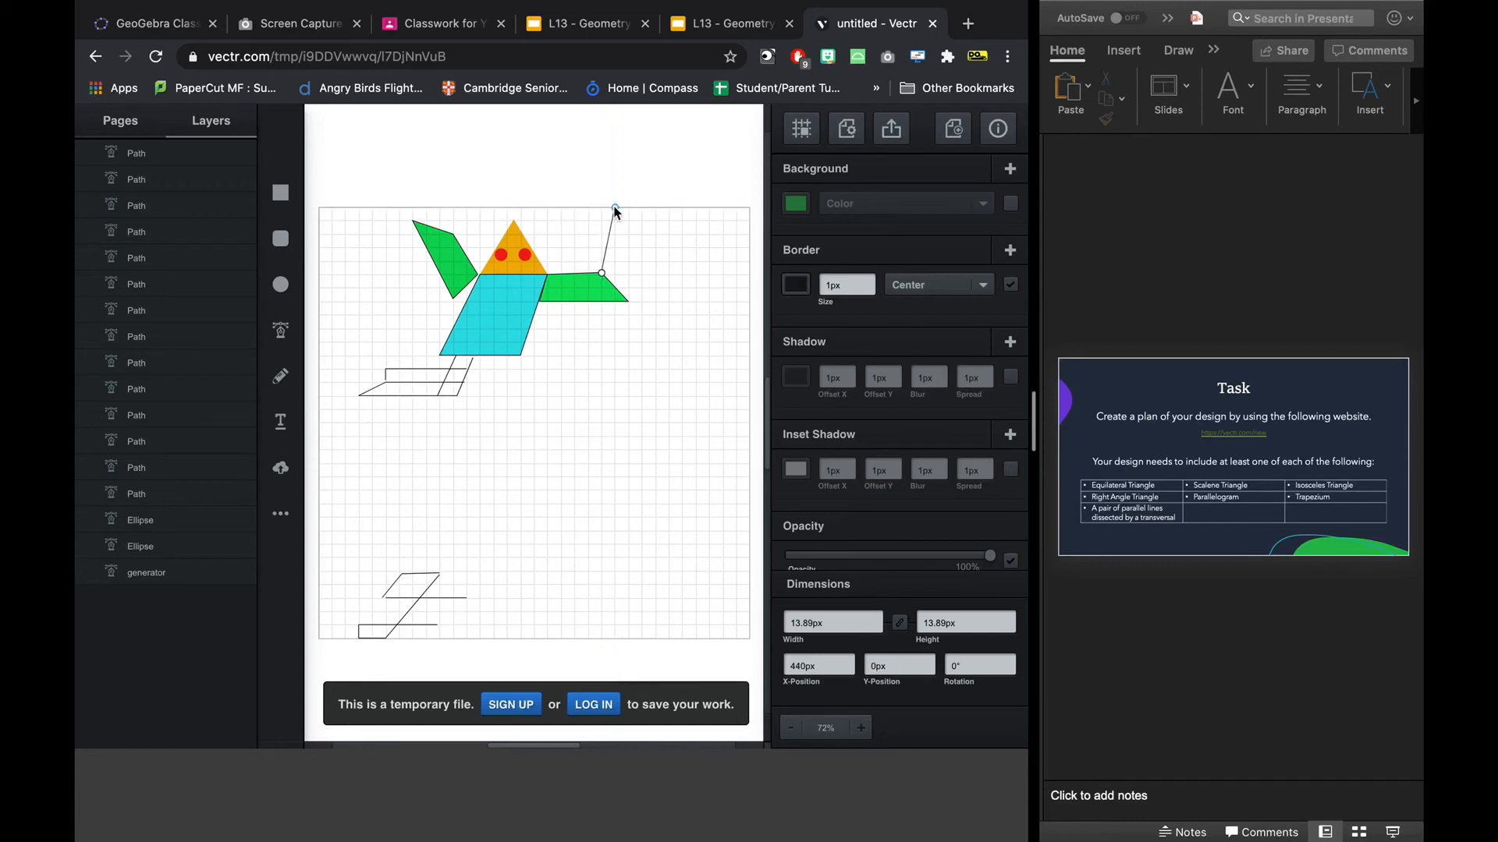
pyautogui.click(625, 298)
pyautogui.click(602, 275)
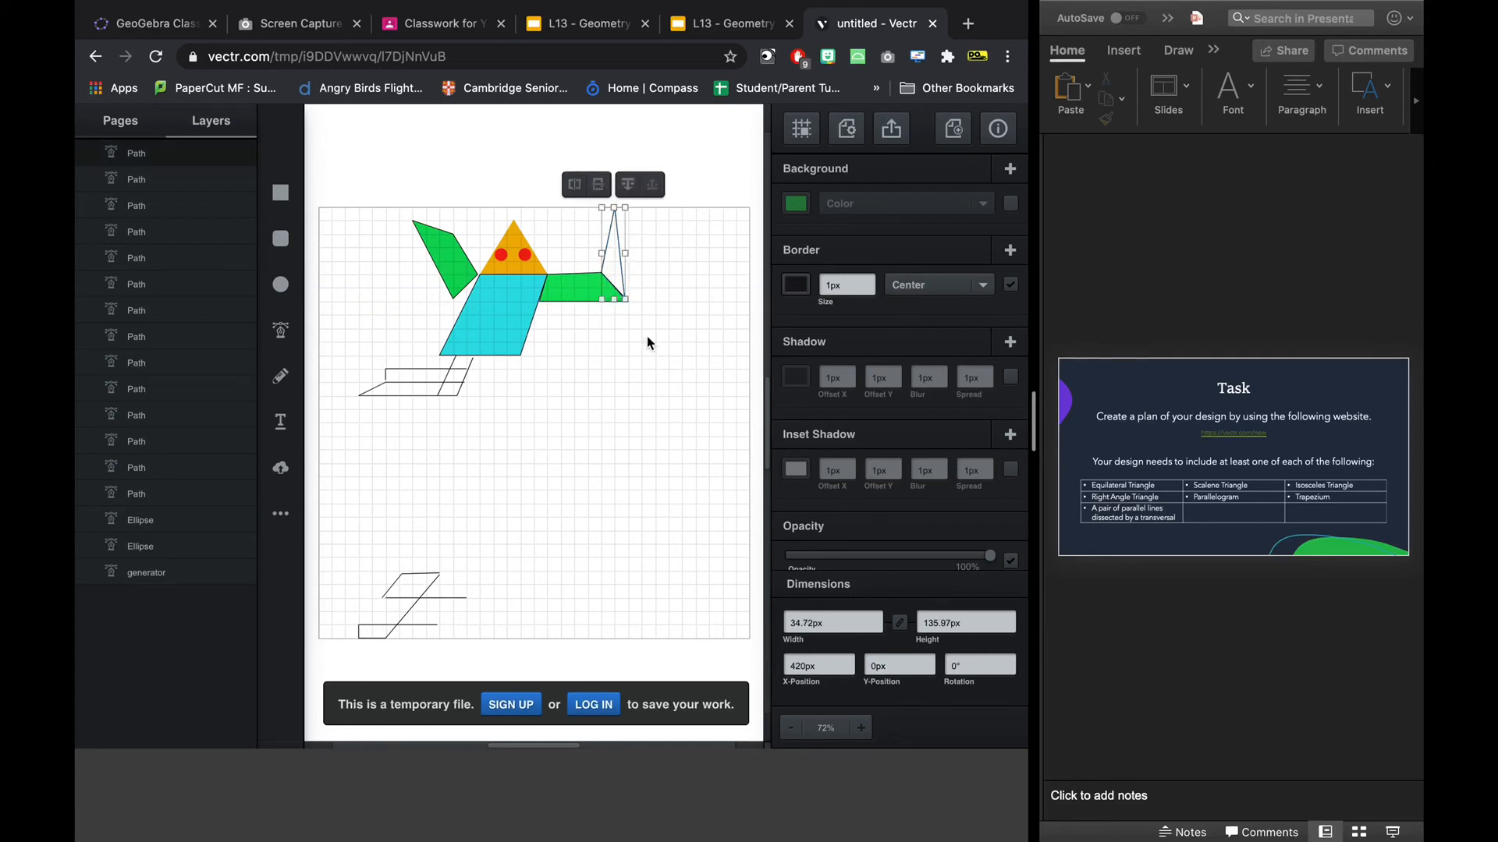
# Fill the tall scalene triangle at the end of the arm with yellow.
pyautogui.click(795, 203)
pyautogui.click(730, 135)
pyautogui.click(754, 151)
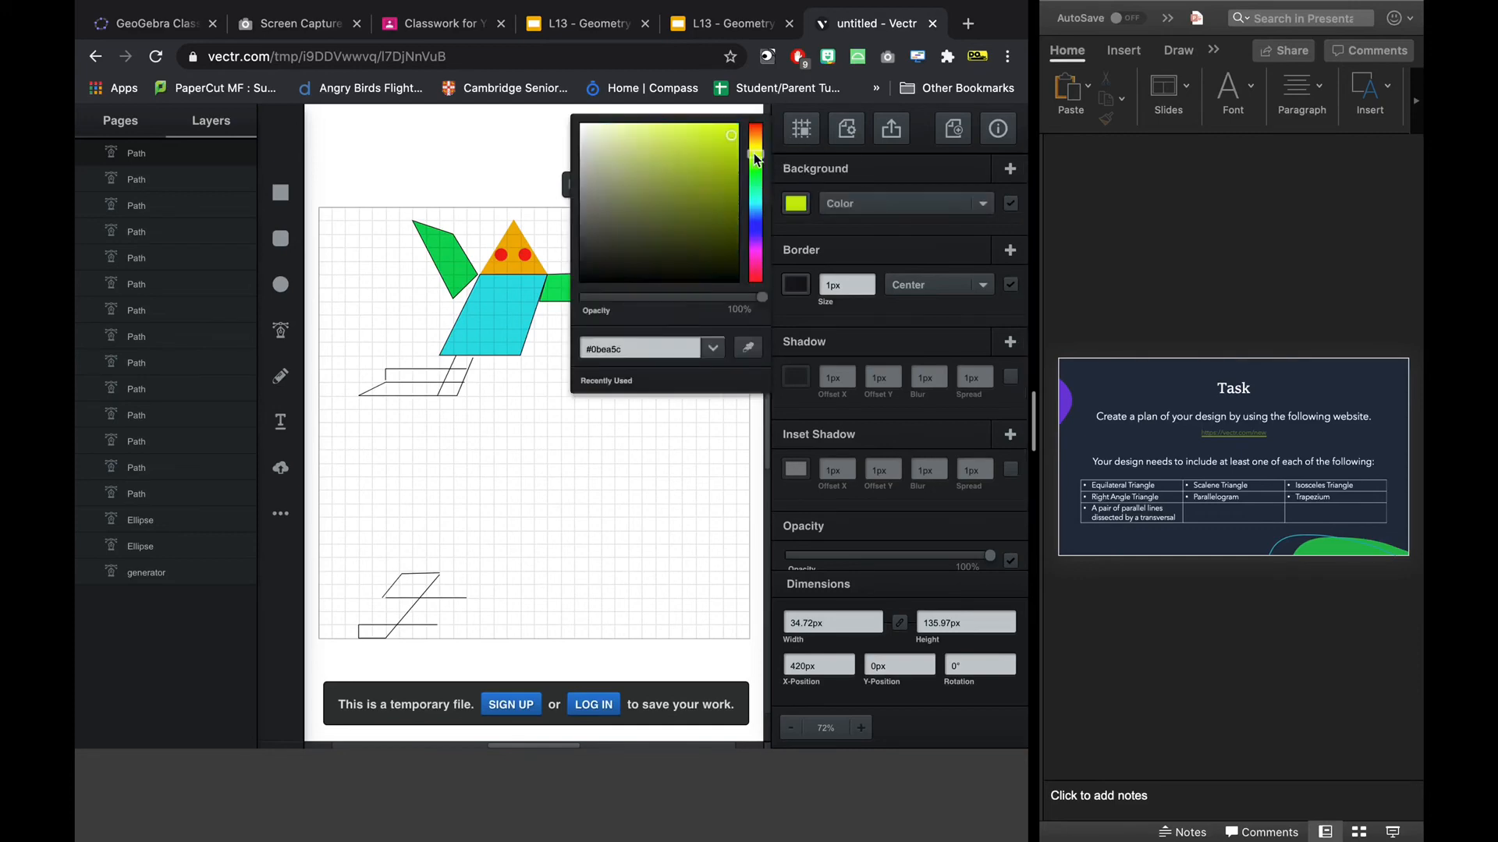
pyautogui.click(727, 129)
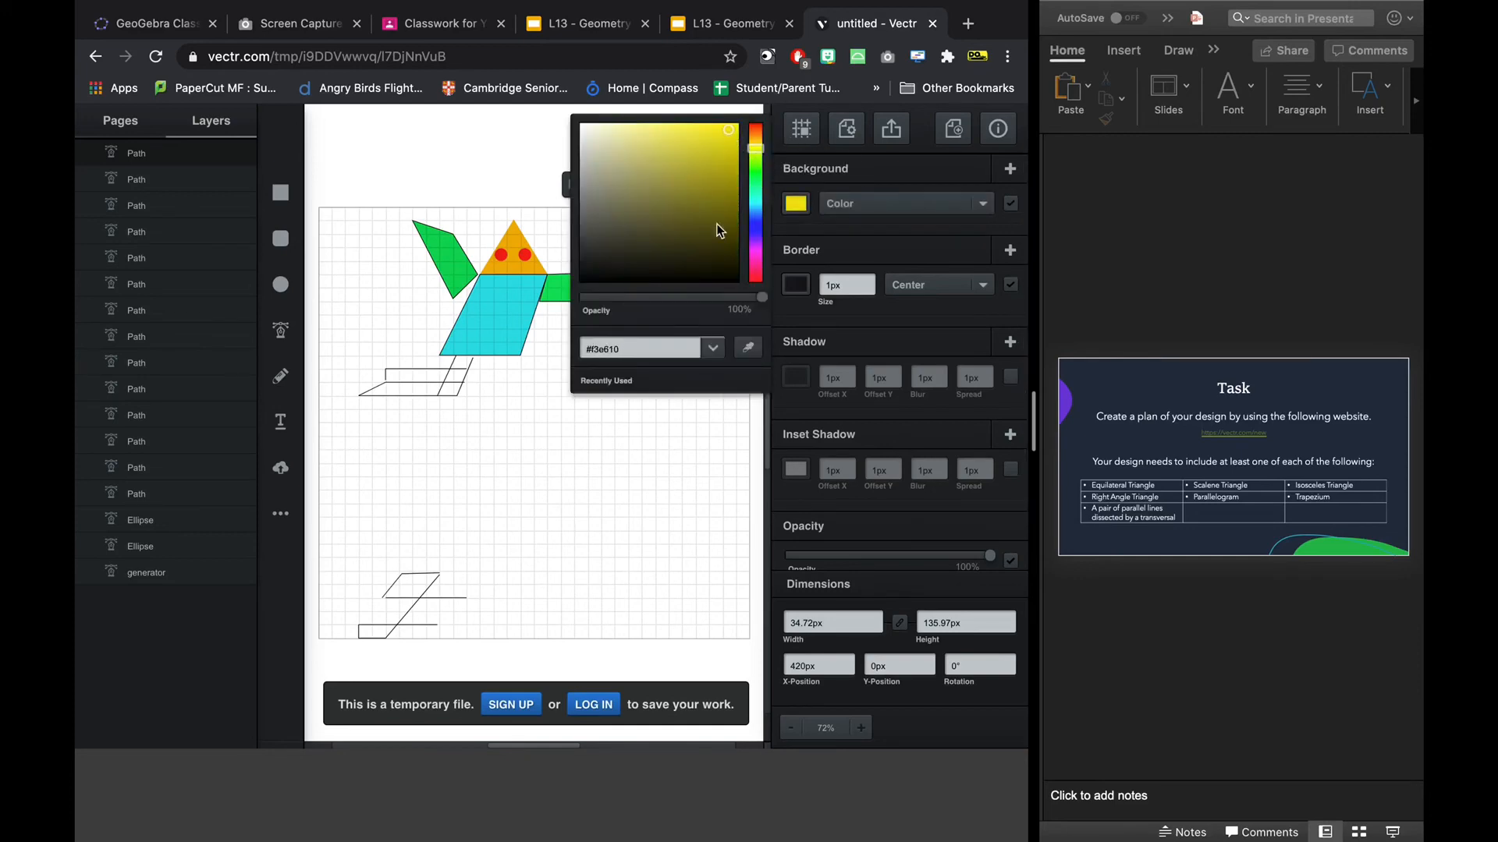
pyautogui.click(690, 415)
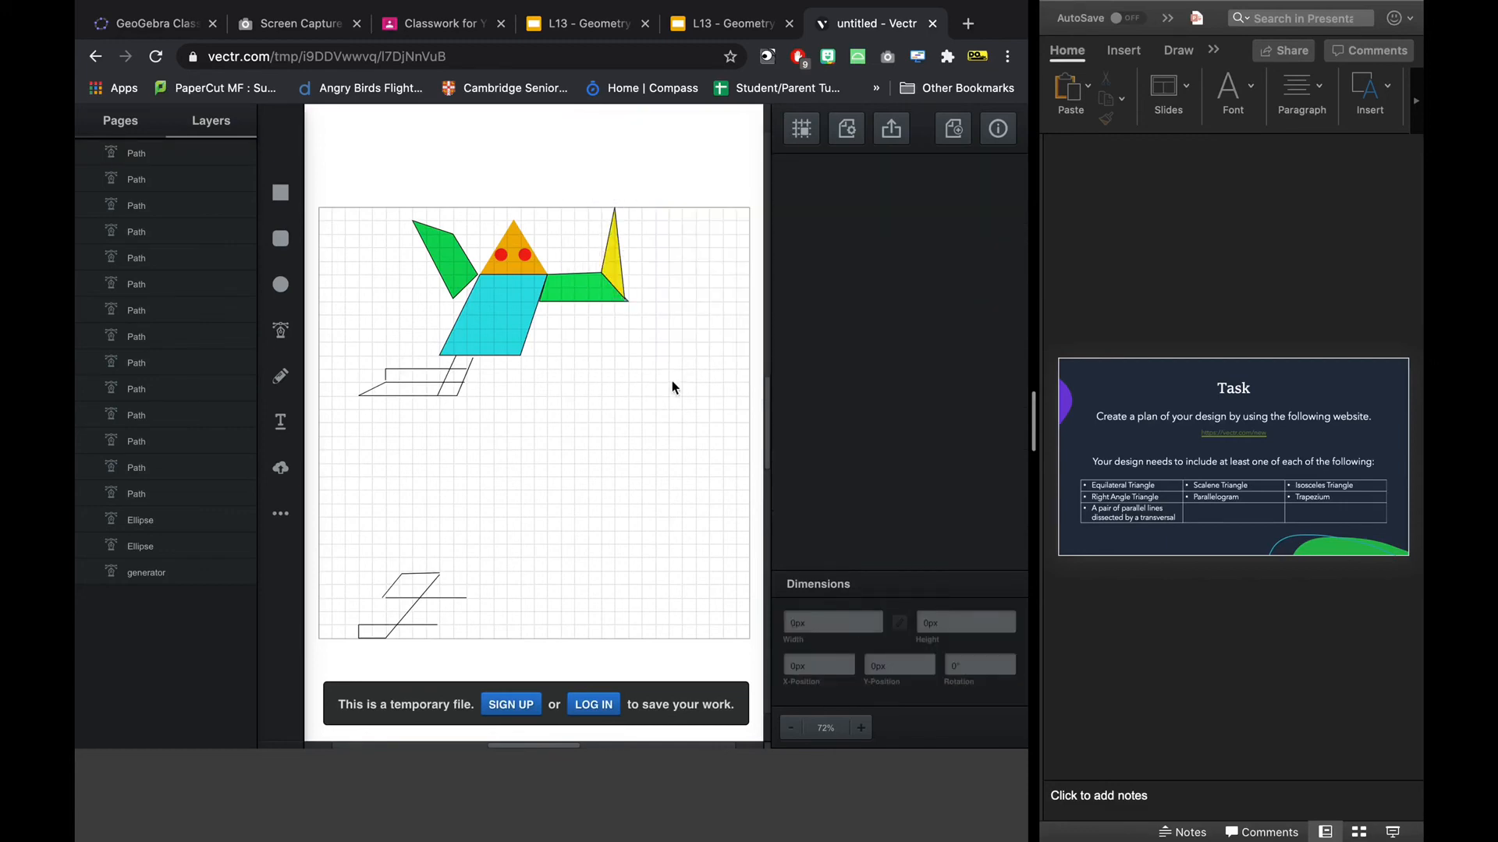
# Capture a screenshot of the full screen with the design deselected.
pyautogui.click(613, 265)
pyautogui.click(646, 529)
pyautogui.press('super+shift+3')
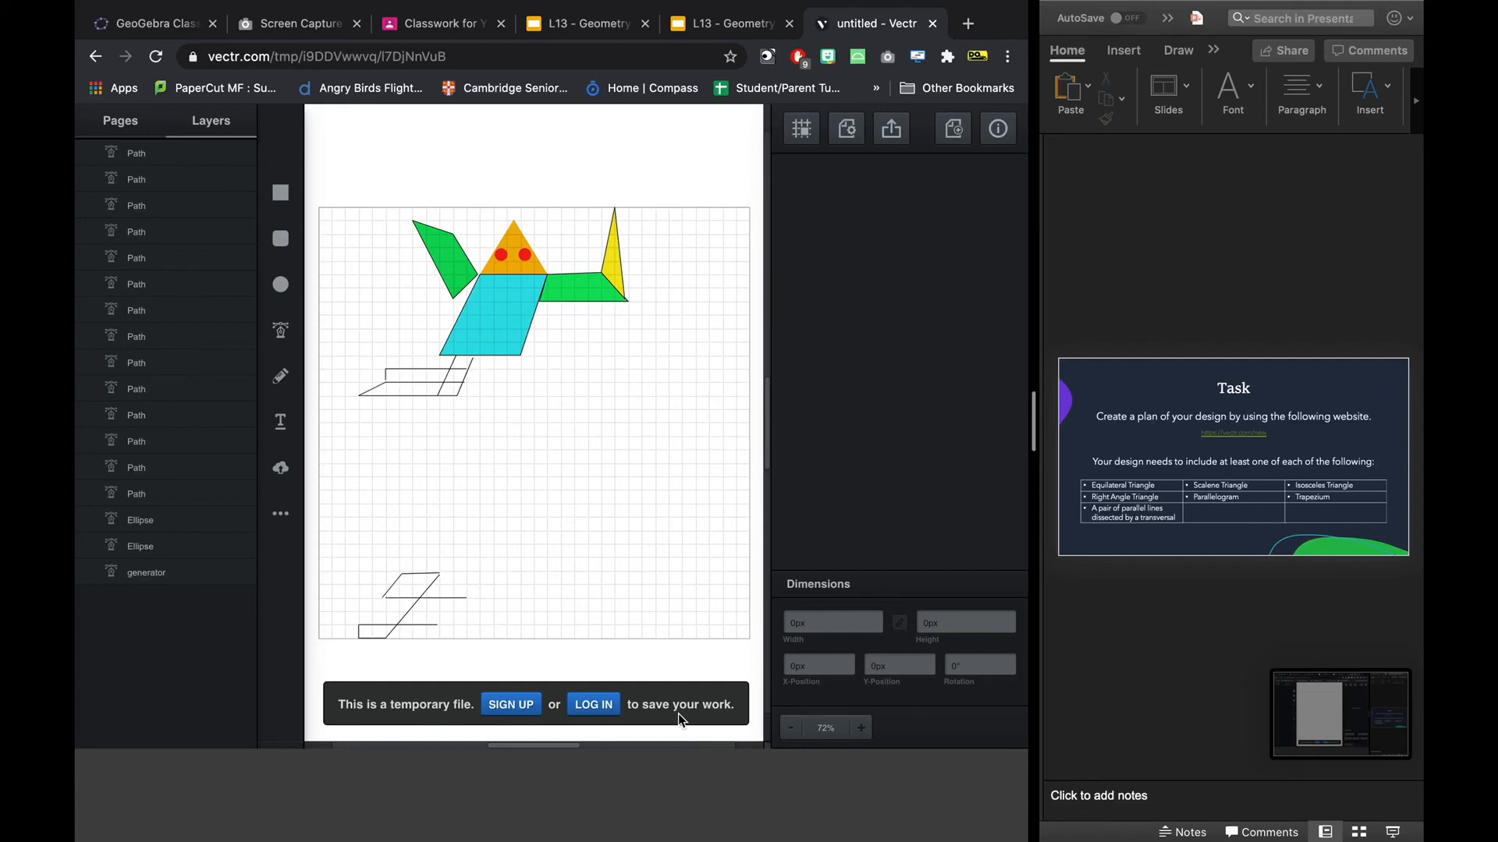
# Draw an open three-sided square path about 40 px wide hanging from the lower edge of the body at its right corner.
pyautogui.click(286, 333)
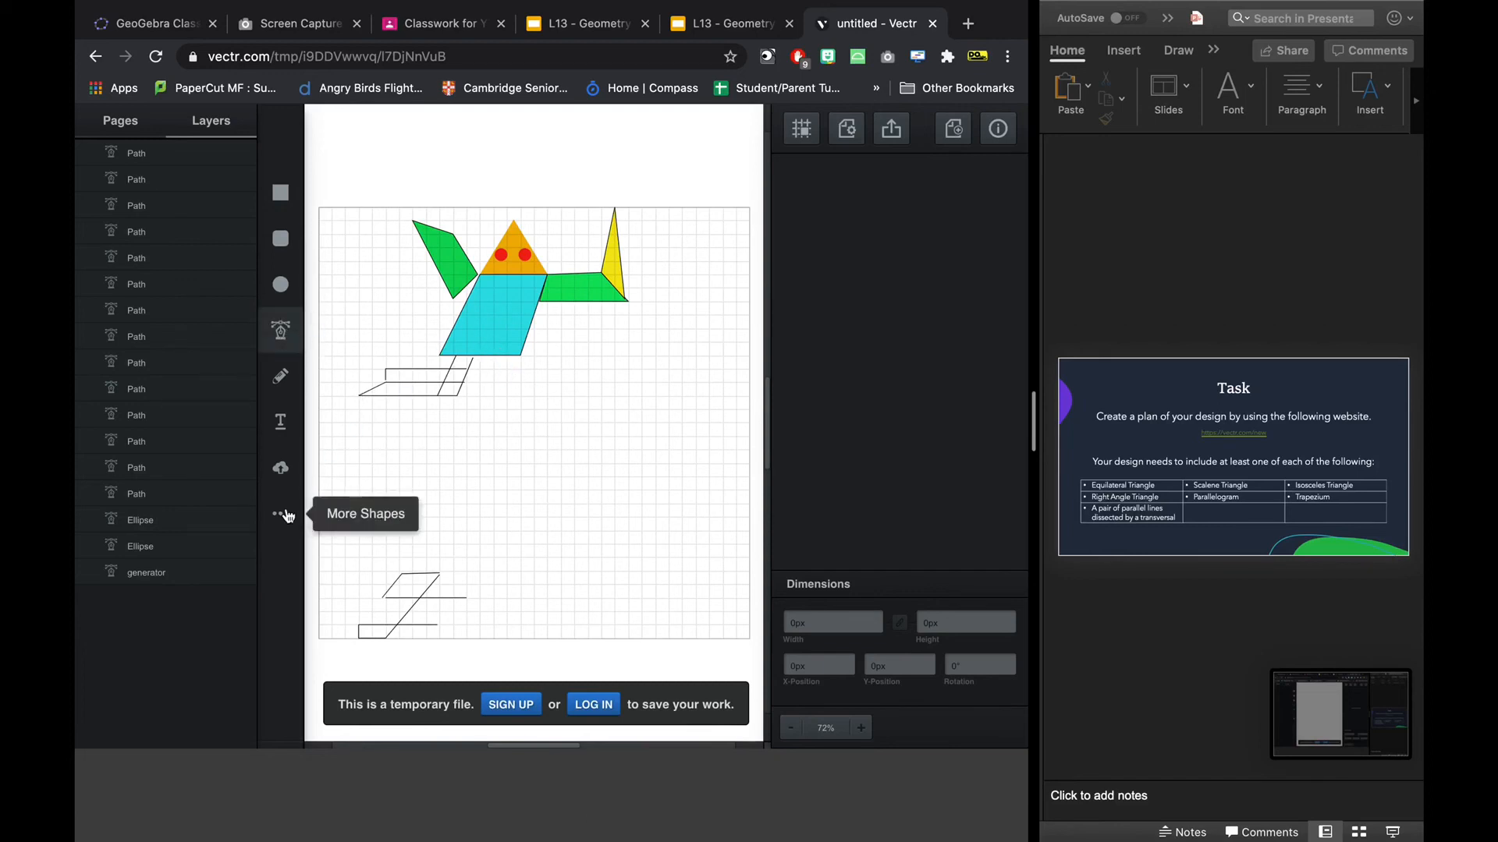
pyautogui.click(493, 355)
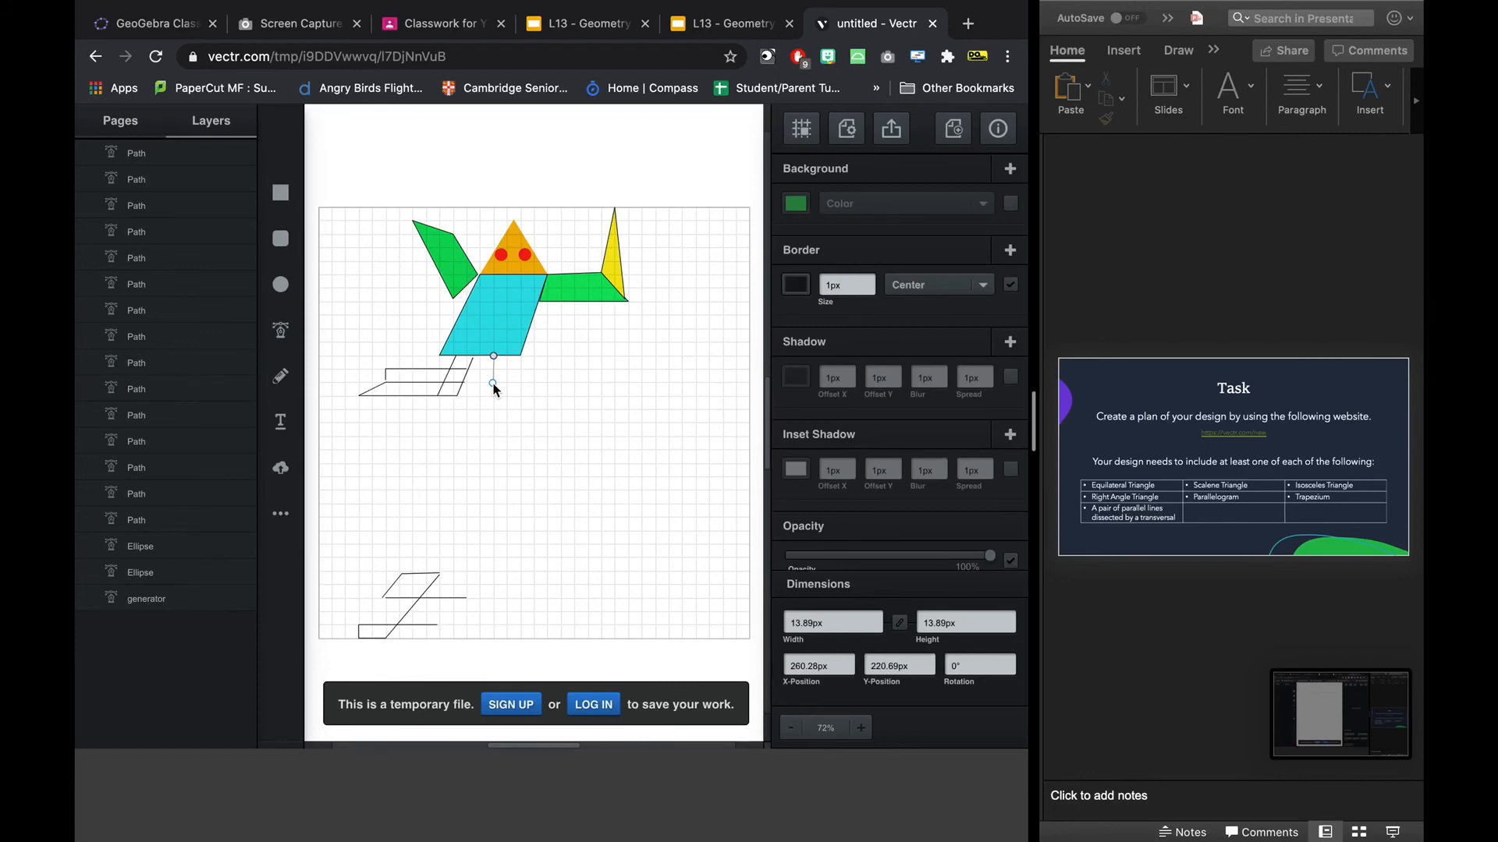
pyautogui.click(493, 382)
pyautogui.click(521, 383)
pyautogui.click(521, 357)
pyautogui.press('Escape')
# Draw a diagonal line from the small square's upper-left corner to its lower-right corner, forming two right-angled triangles.
pyautogui.click(280, 331)
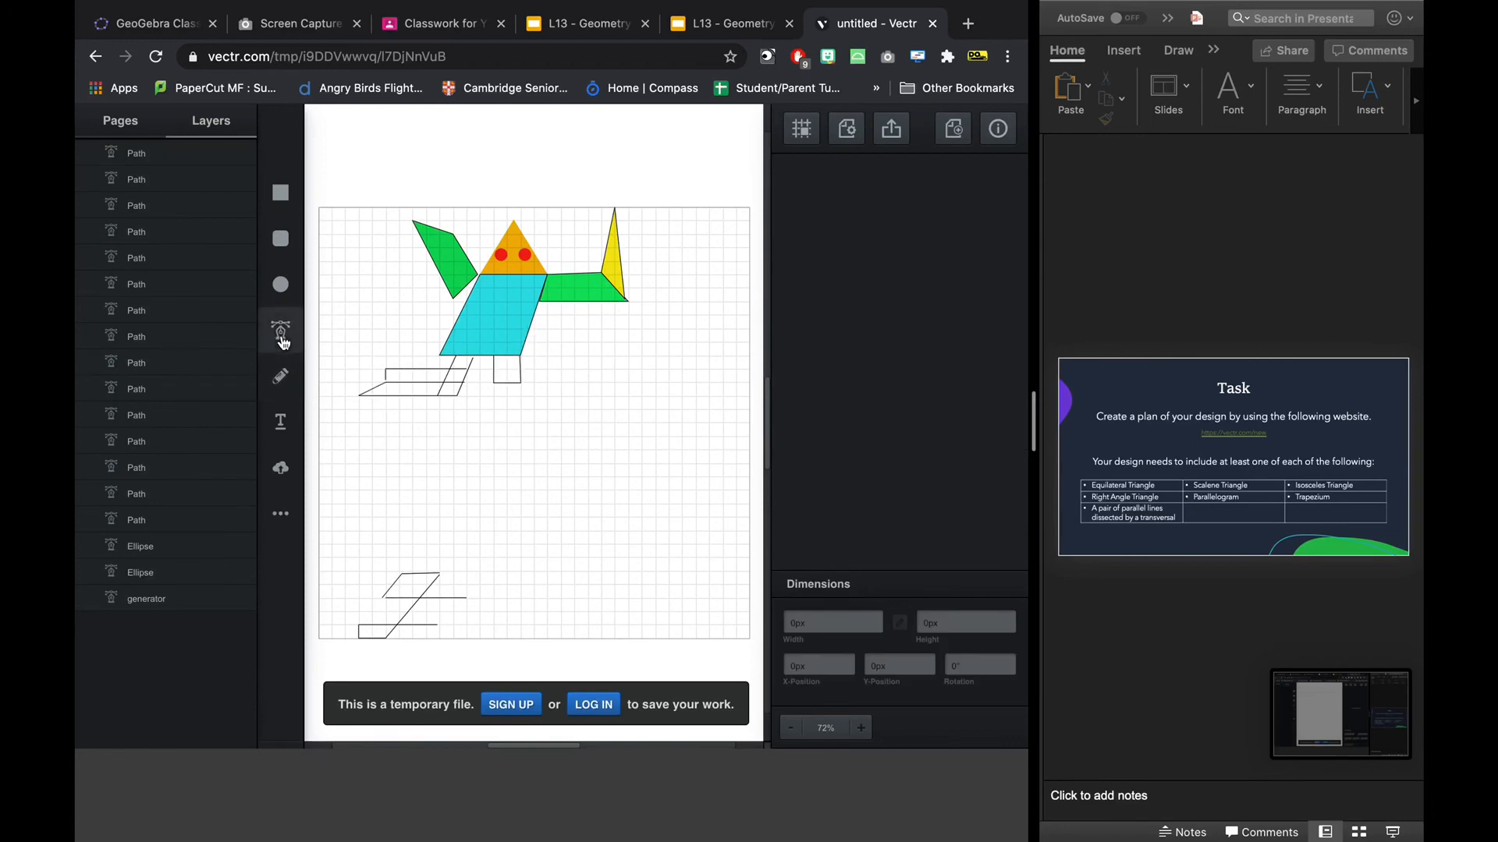
pyautogui.click(493, 354)
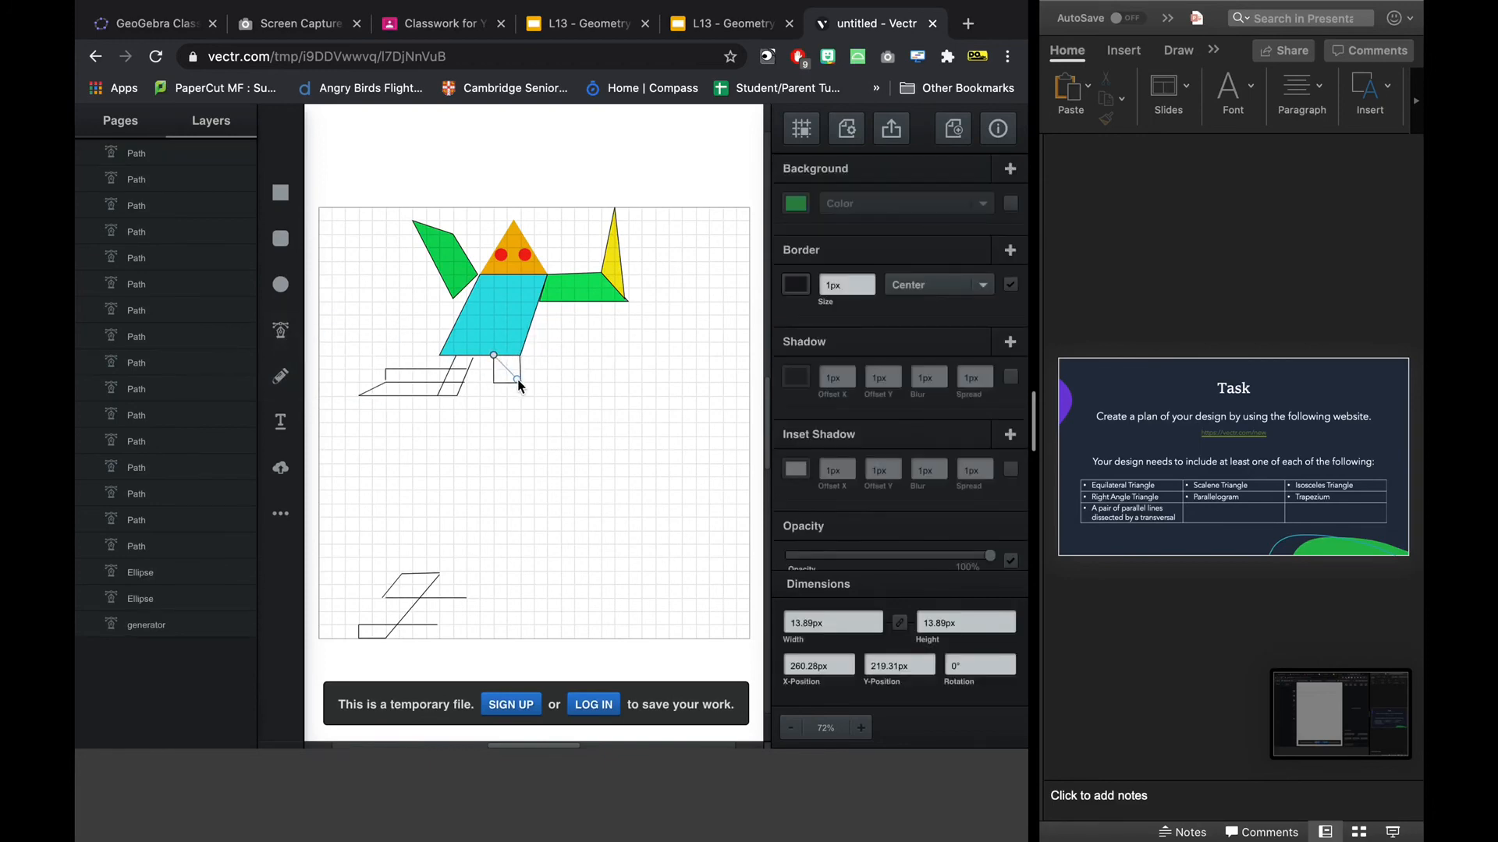
pyautogui.click(520, 383)
pyautogui.press('Escape')
pyautogui.click(559, 460)
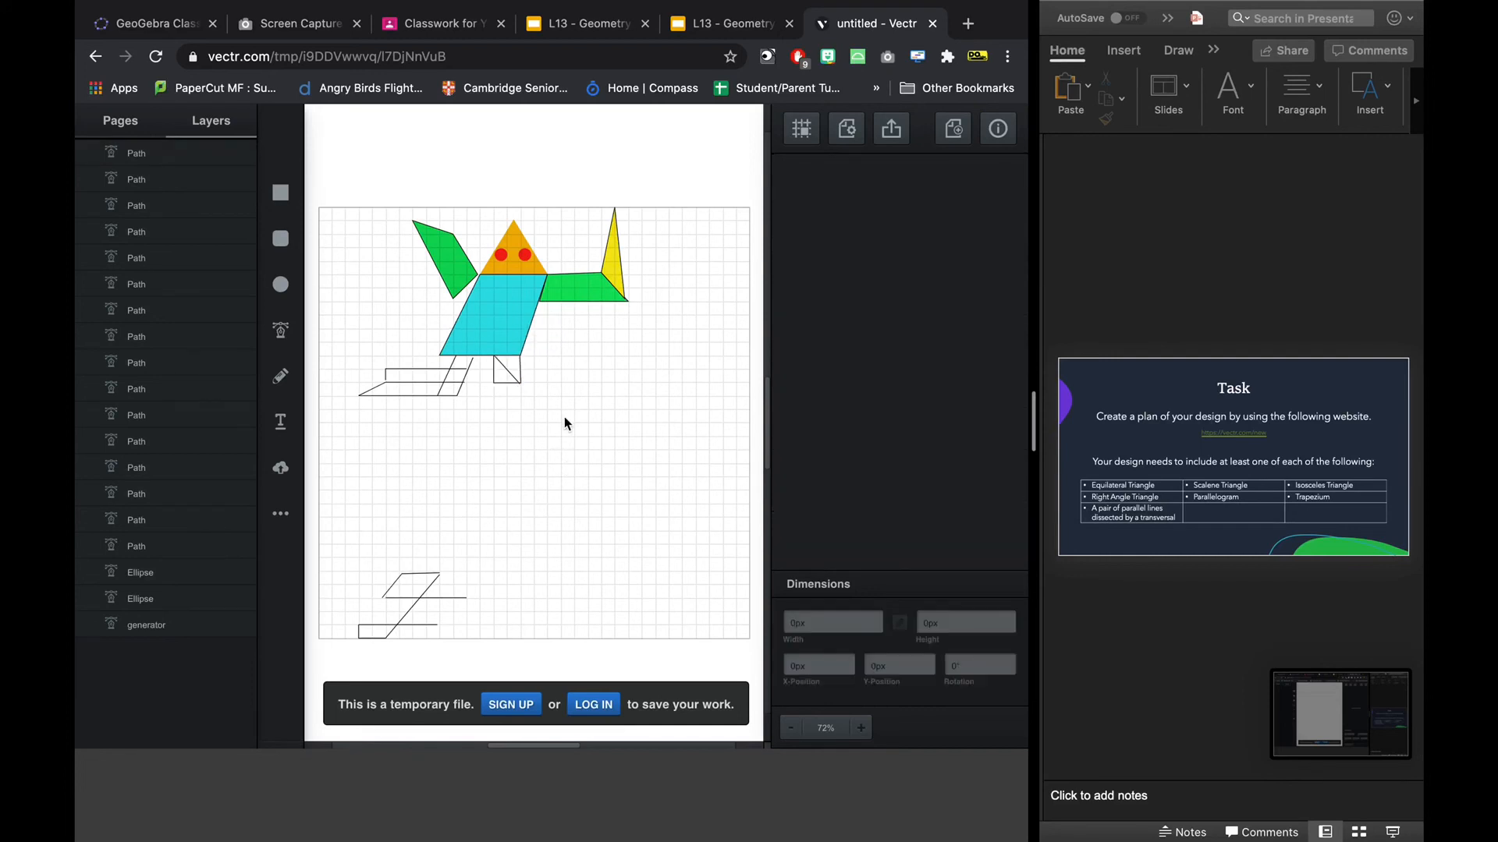
# Fill the small square and its diagonal path together with blue.
pyautogui.click(499, 372)
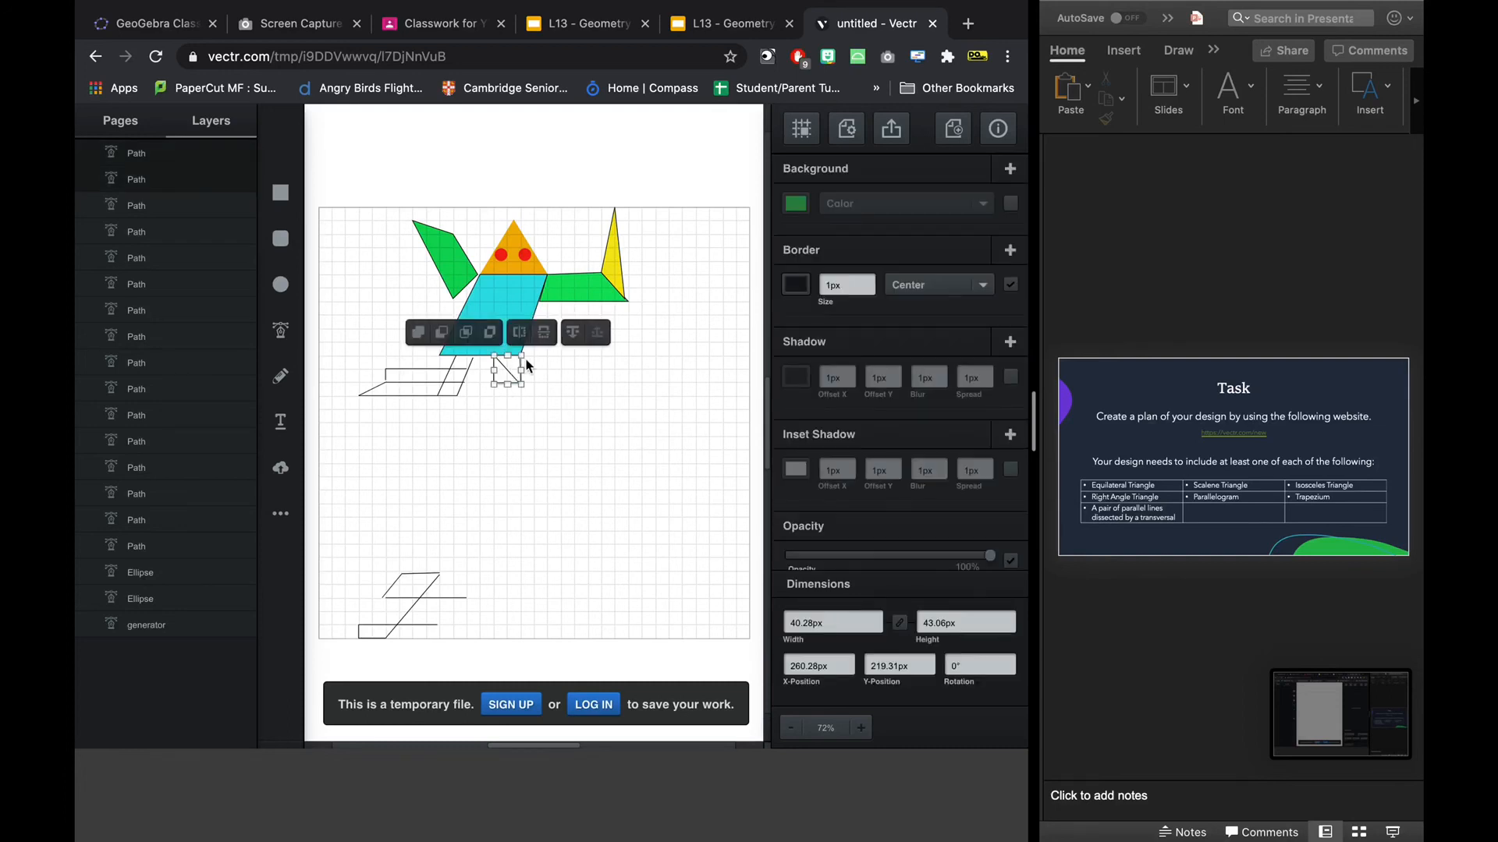
pyautogui.click(796, 203)
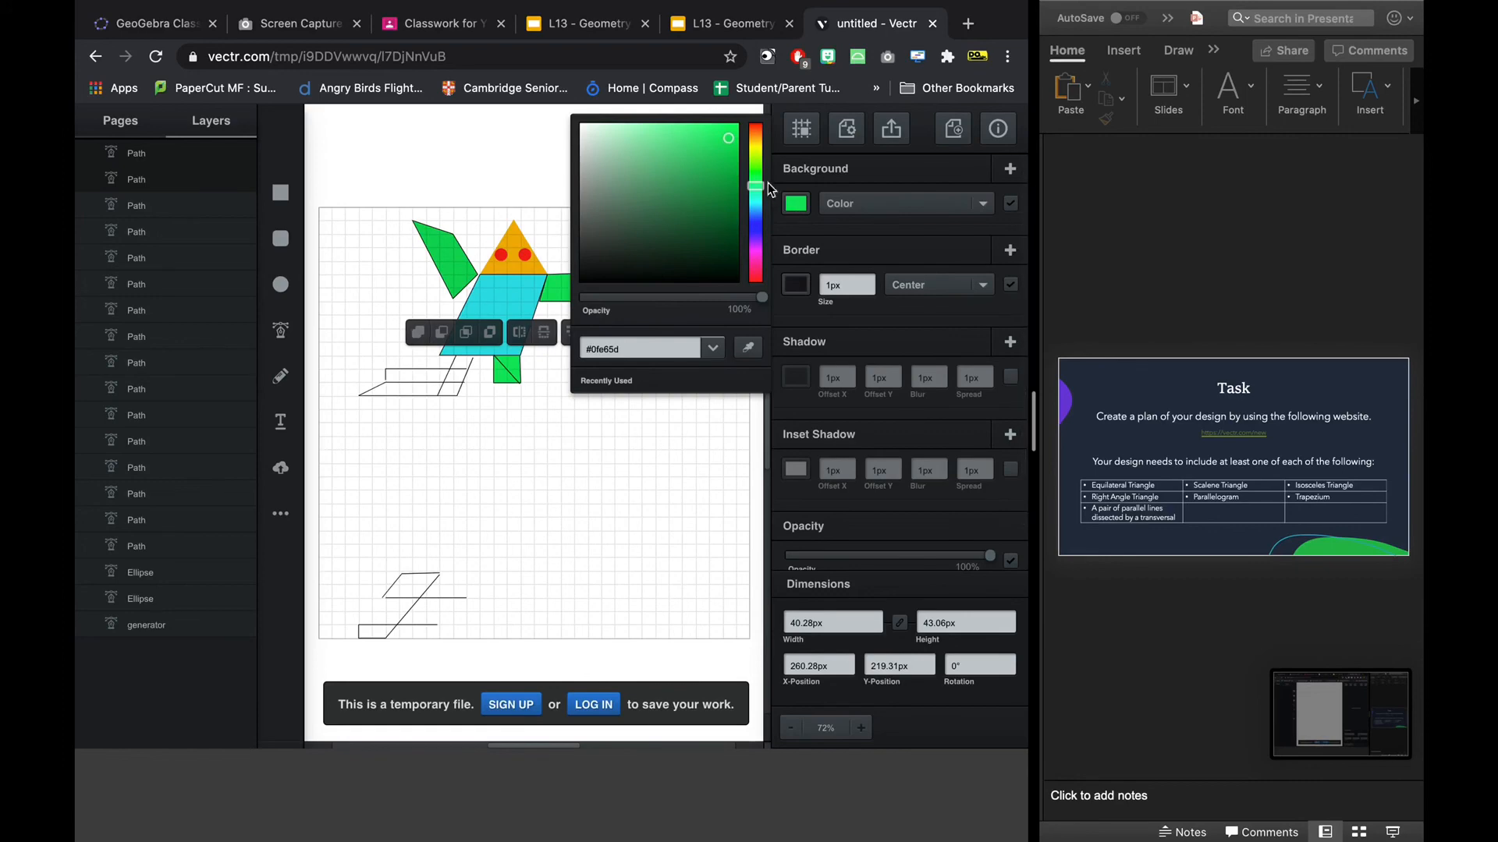
pyautogui.moveTo(755, 187); pyautogui.dragTo(756, 214)
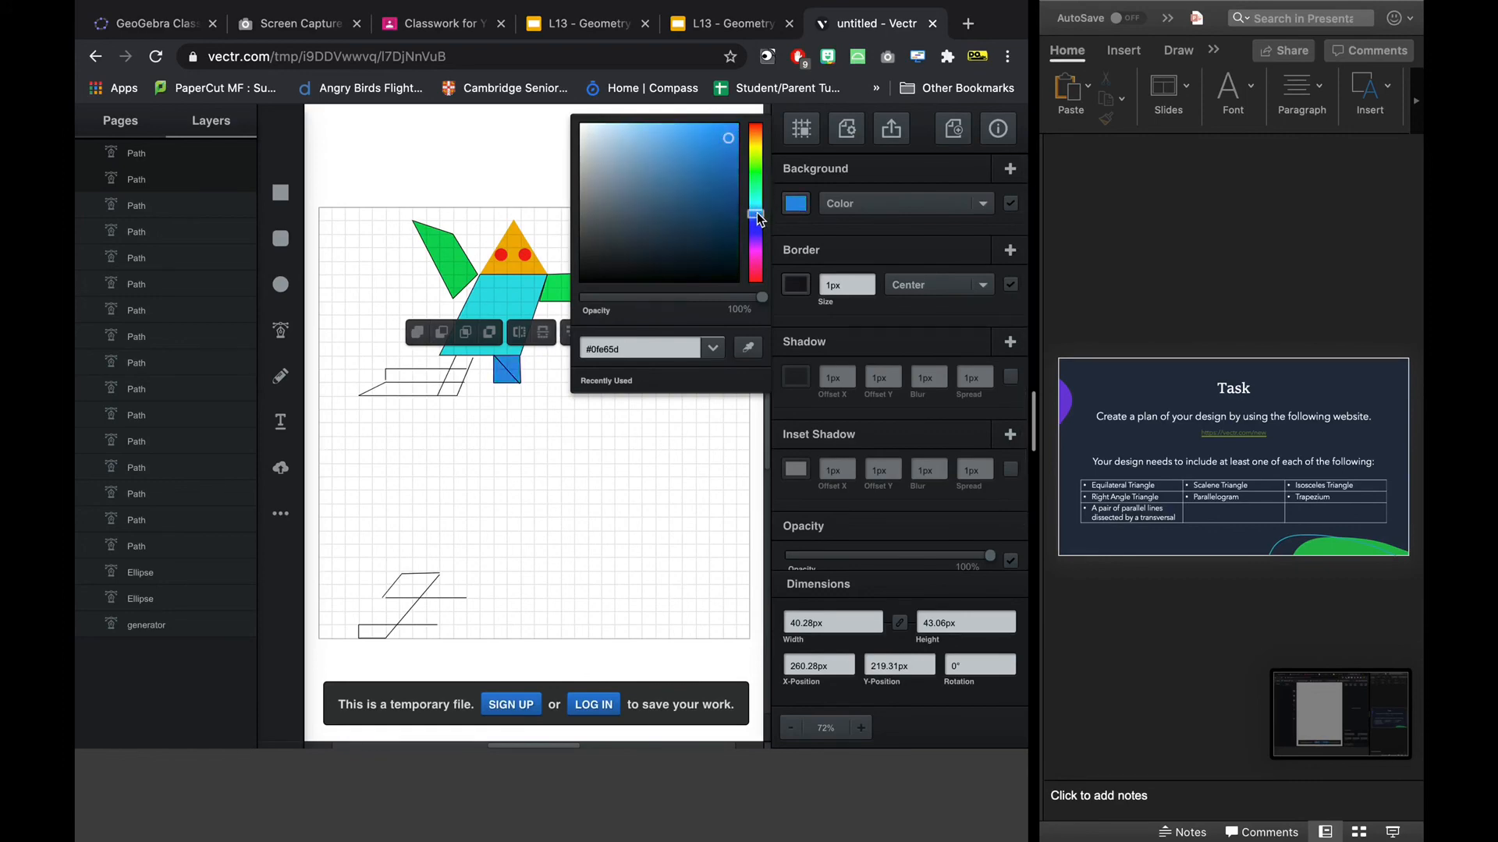
pyautogui.click(663, 427)
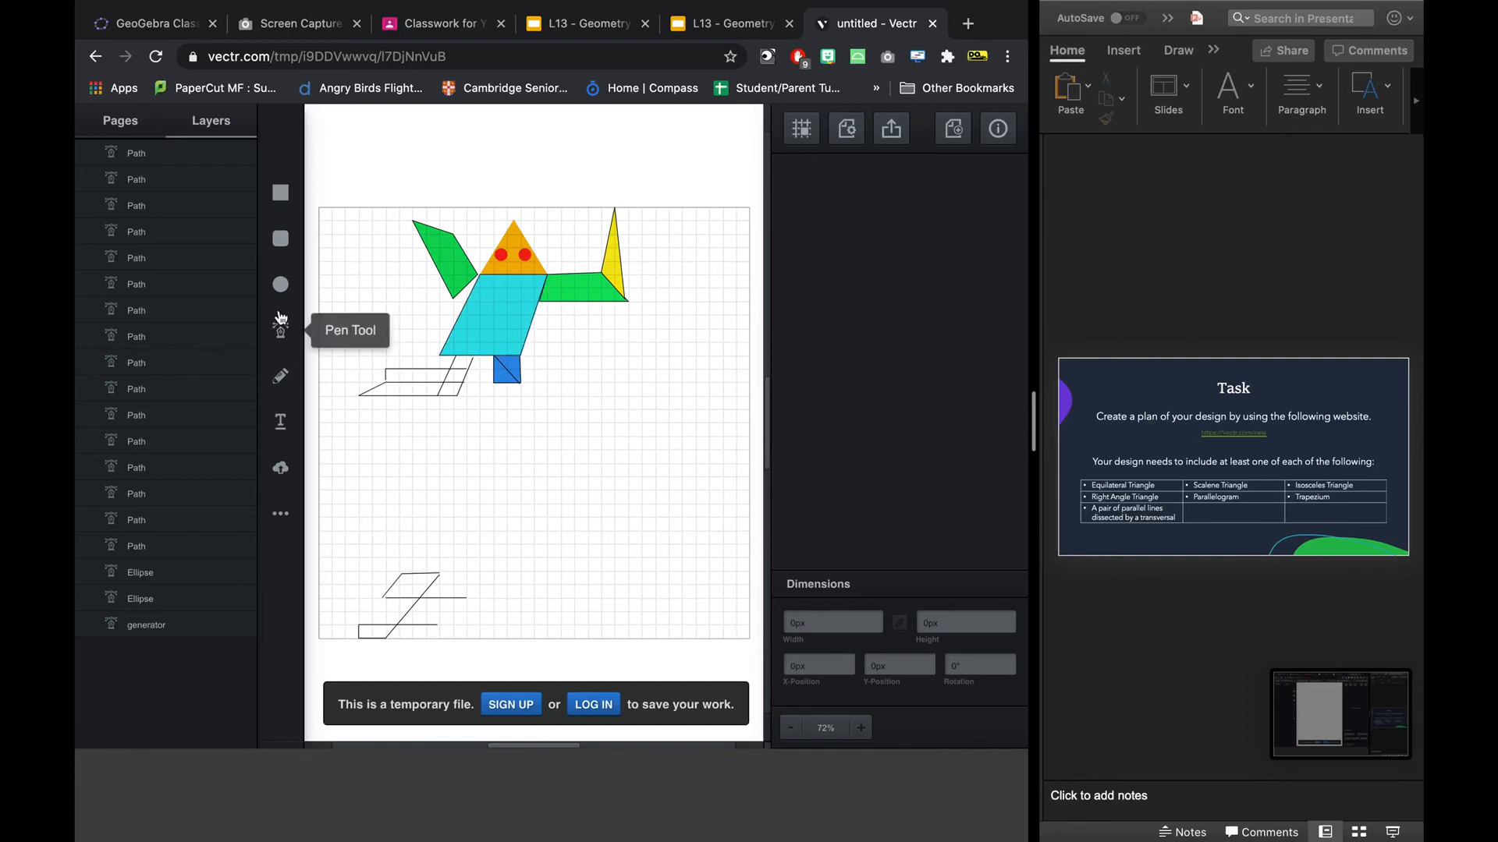
# Insert an isosceles triangle about 42 px wide and 58 px high and centre it just below the blue square.
pyautogui.click(280, 513)
pyautogui.click(379, 436)
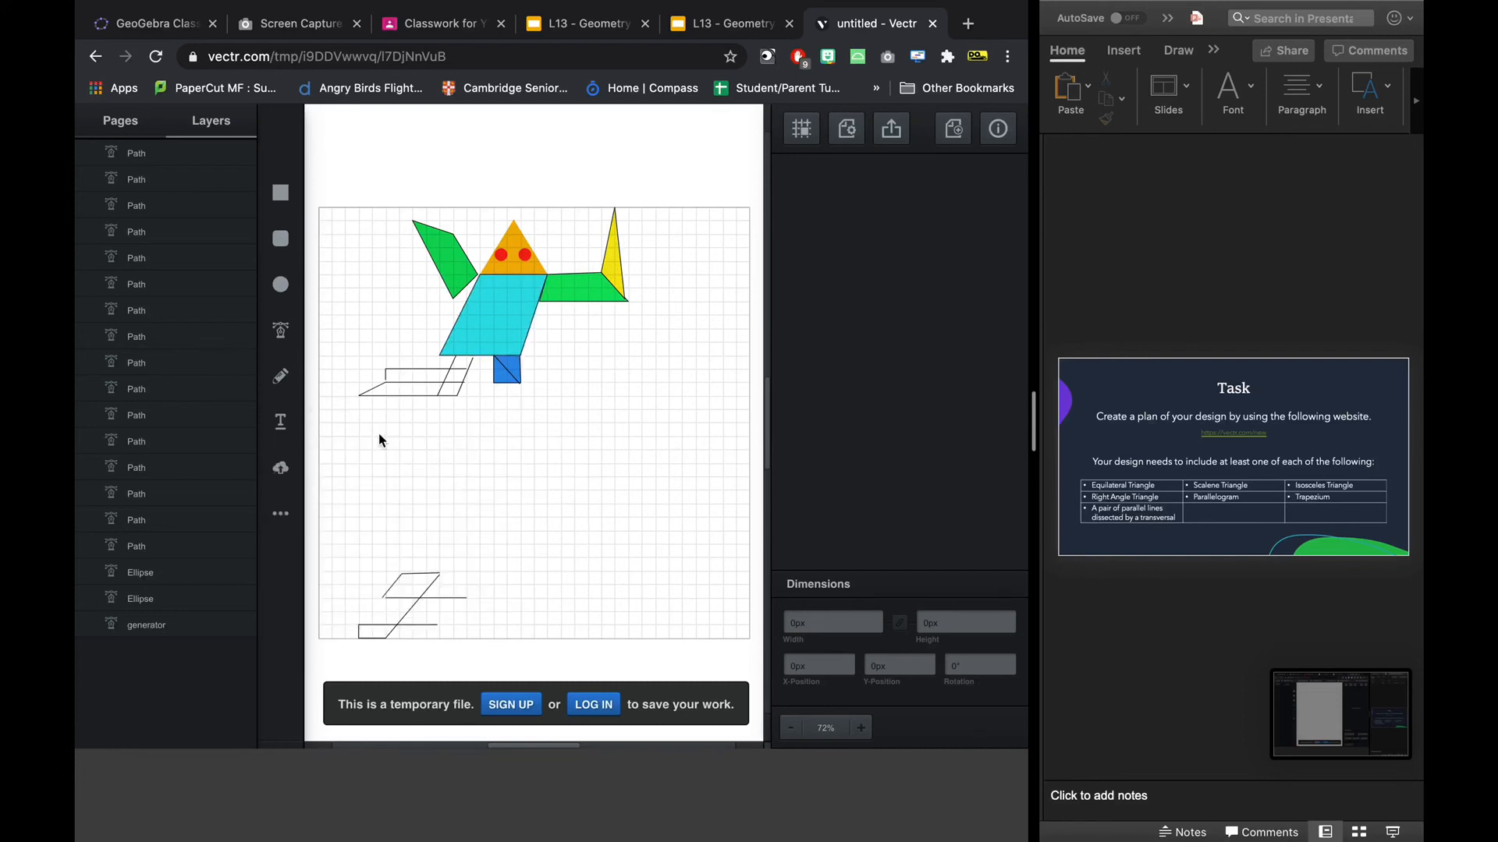
pyautogui.moveTo(507, 386)
pyautogui.mouseDown()
pyautogui.moveTo(497, 446)
pyautogui.moveTo(452, 486)
pyautogui.moveTo(509, 461)
pyautogui.moveTo(530, 404)
pyautogui.moveTo(507, 413)
pyautogui.mouseUp()
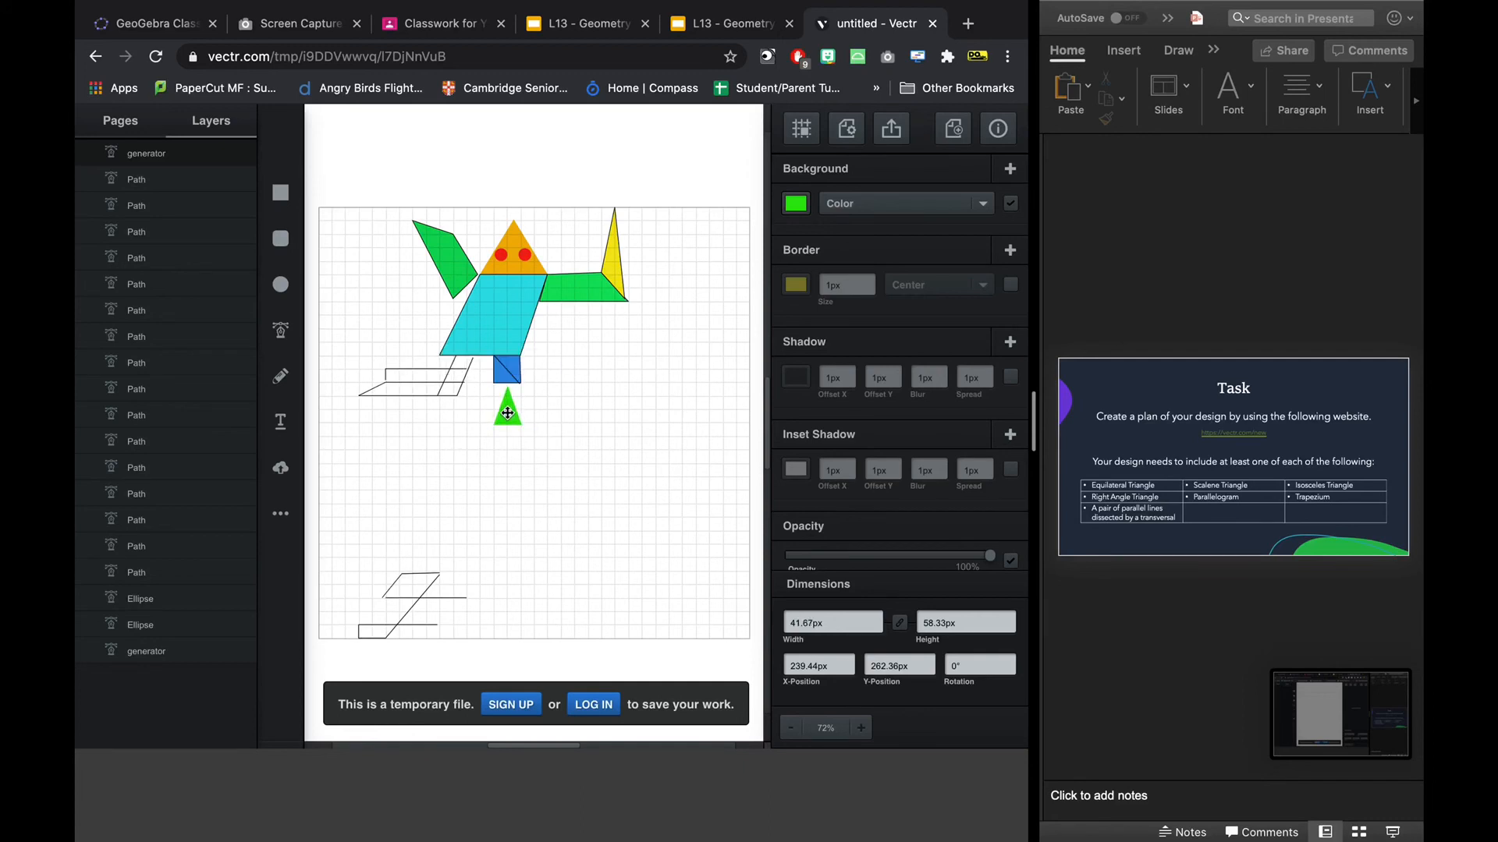
pyautogui.click(514, 477)
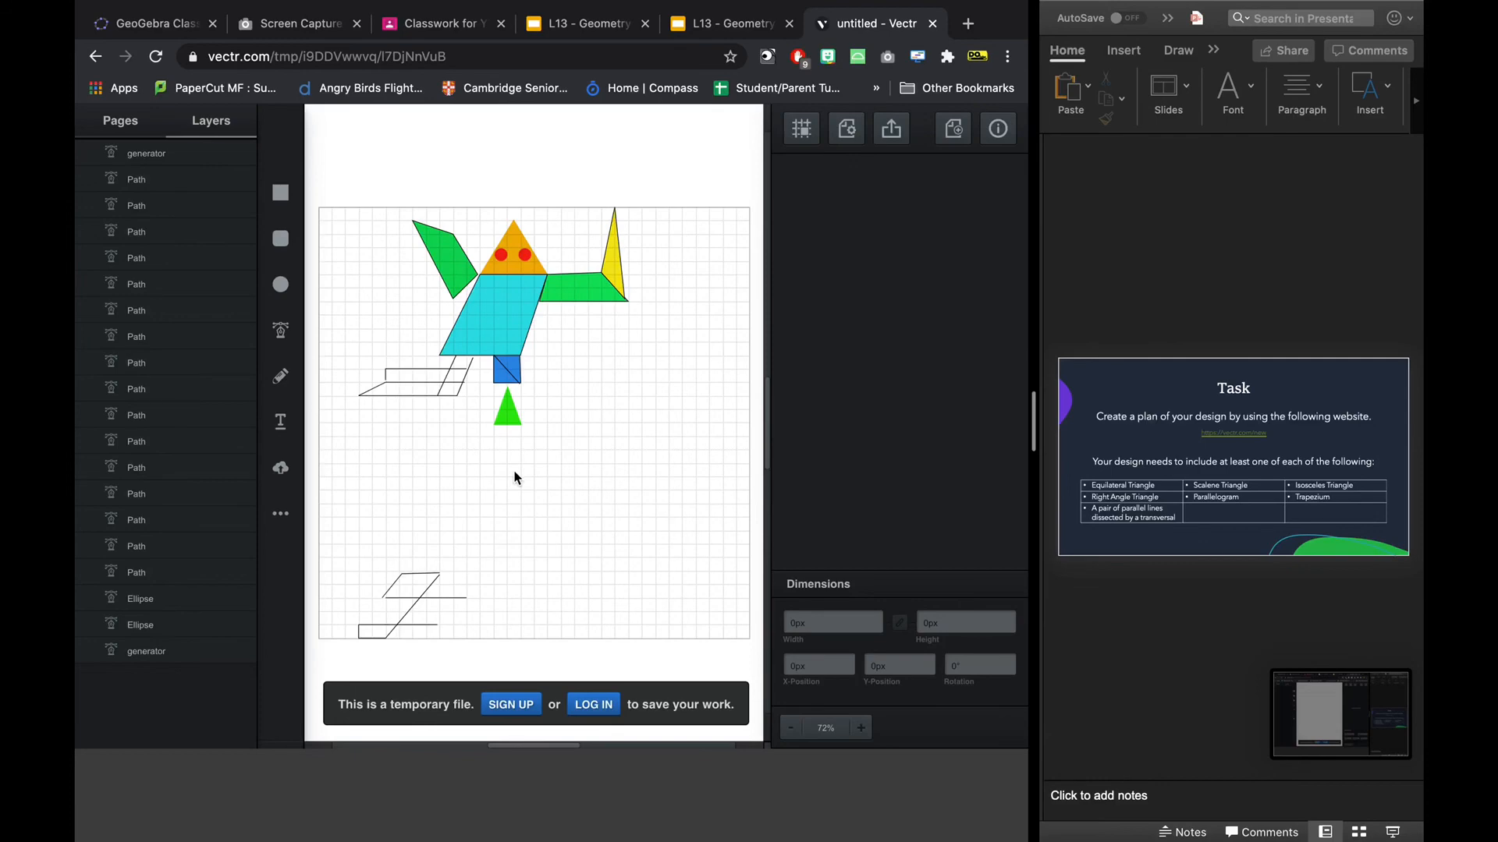
# Change the fill of the isosceles triangle below the blue square to yellow, #e6e10f.
pyautogui.click(508, 407)
pyautogui.click(796, 203)
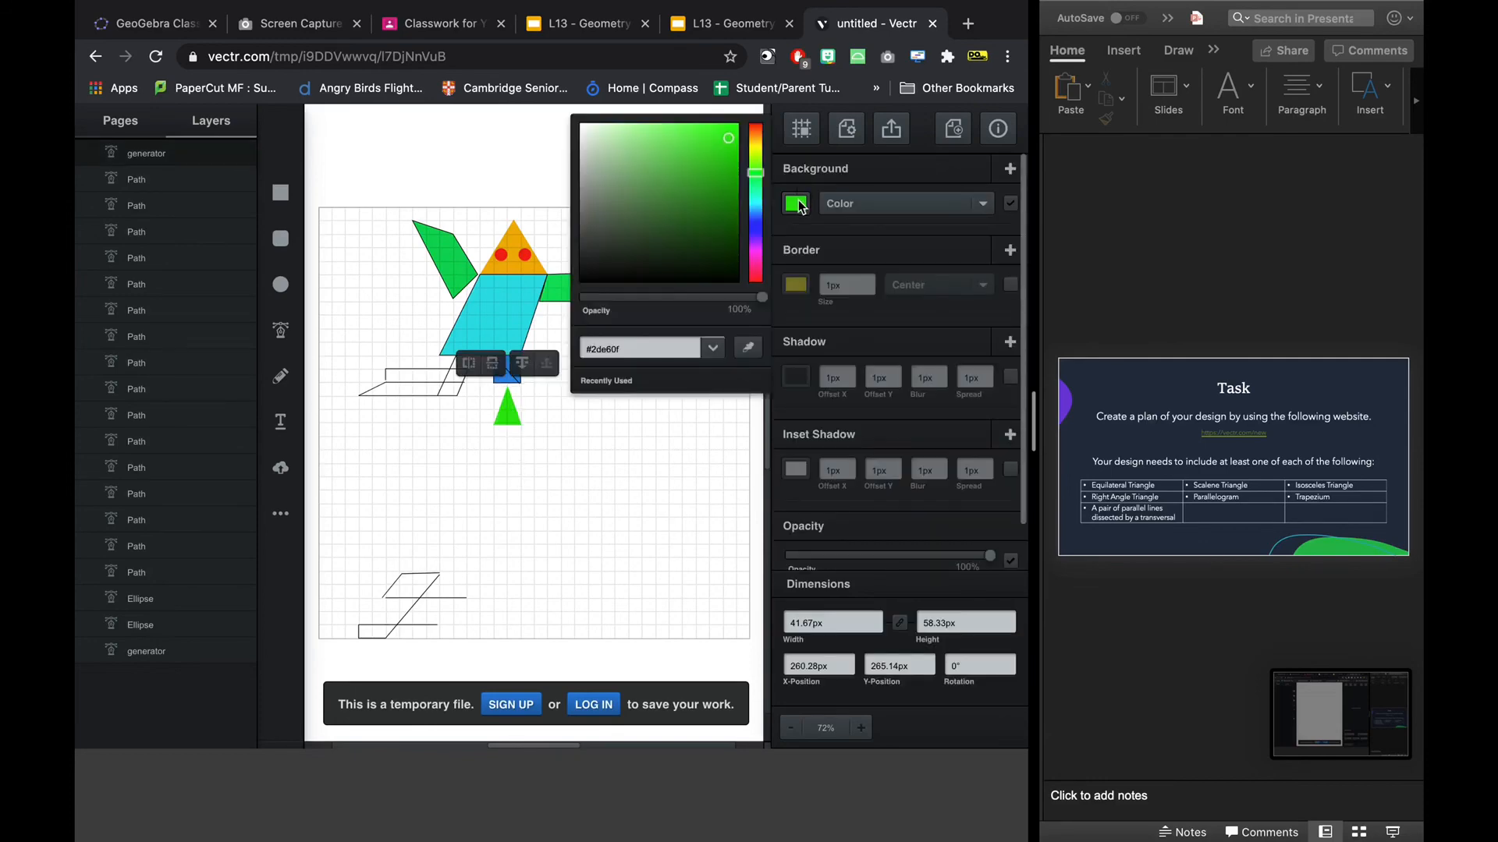
pyautogui.click(755, 148)
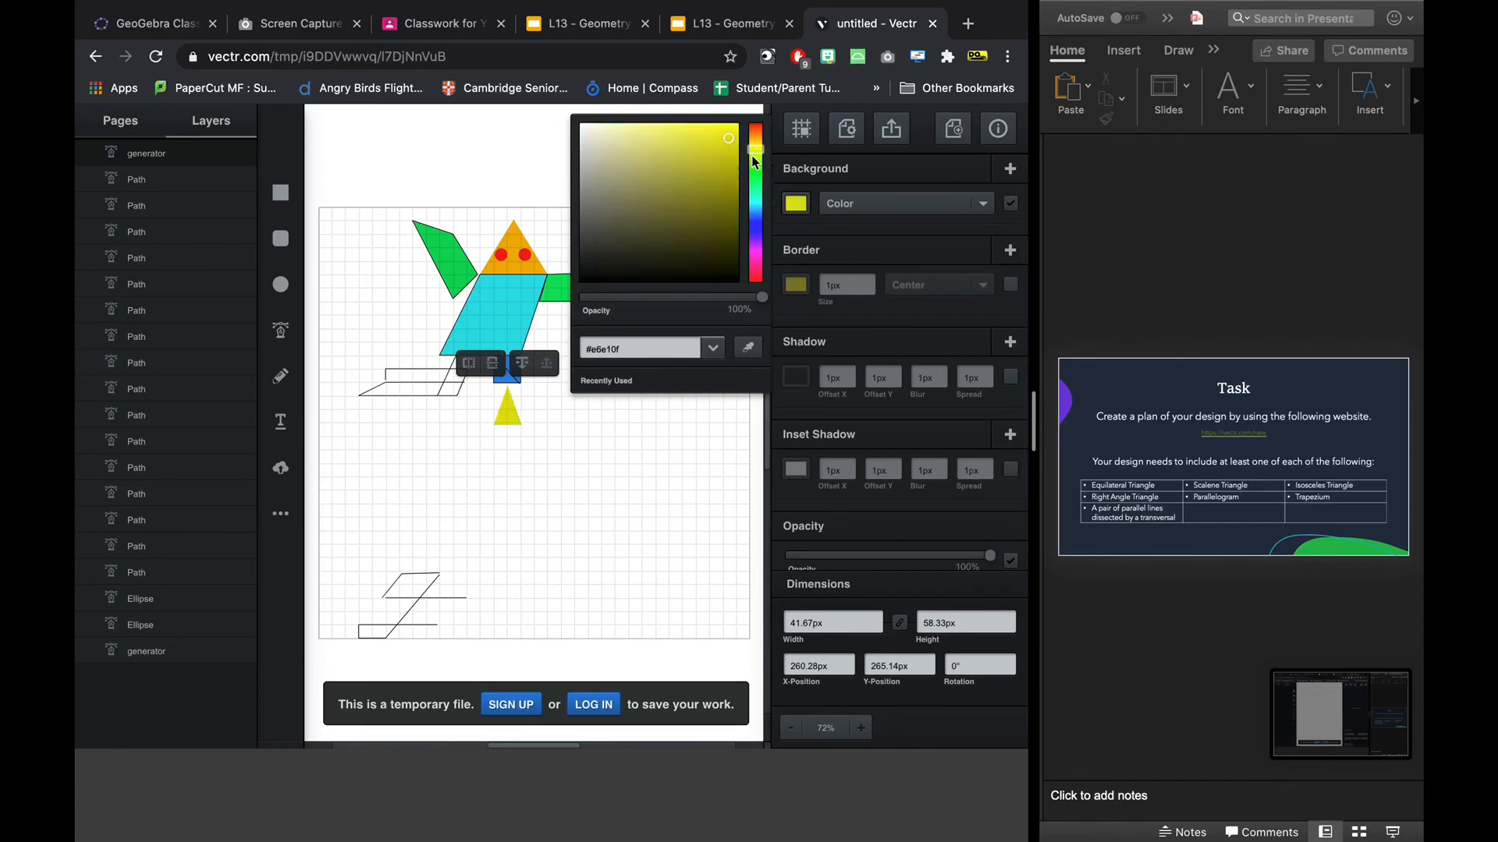
pyautogui.click(625, 487)
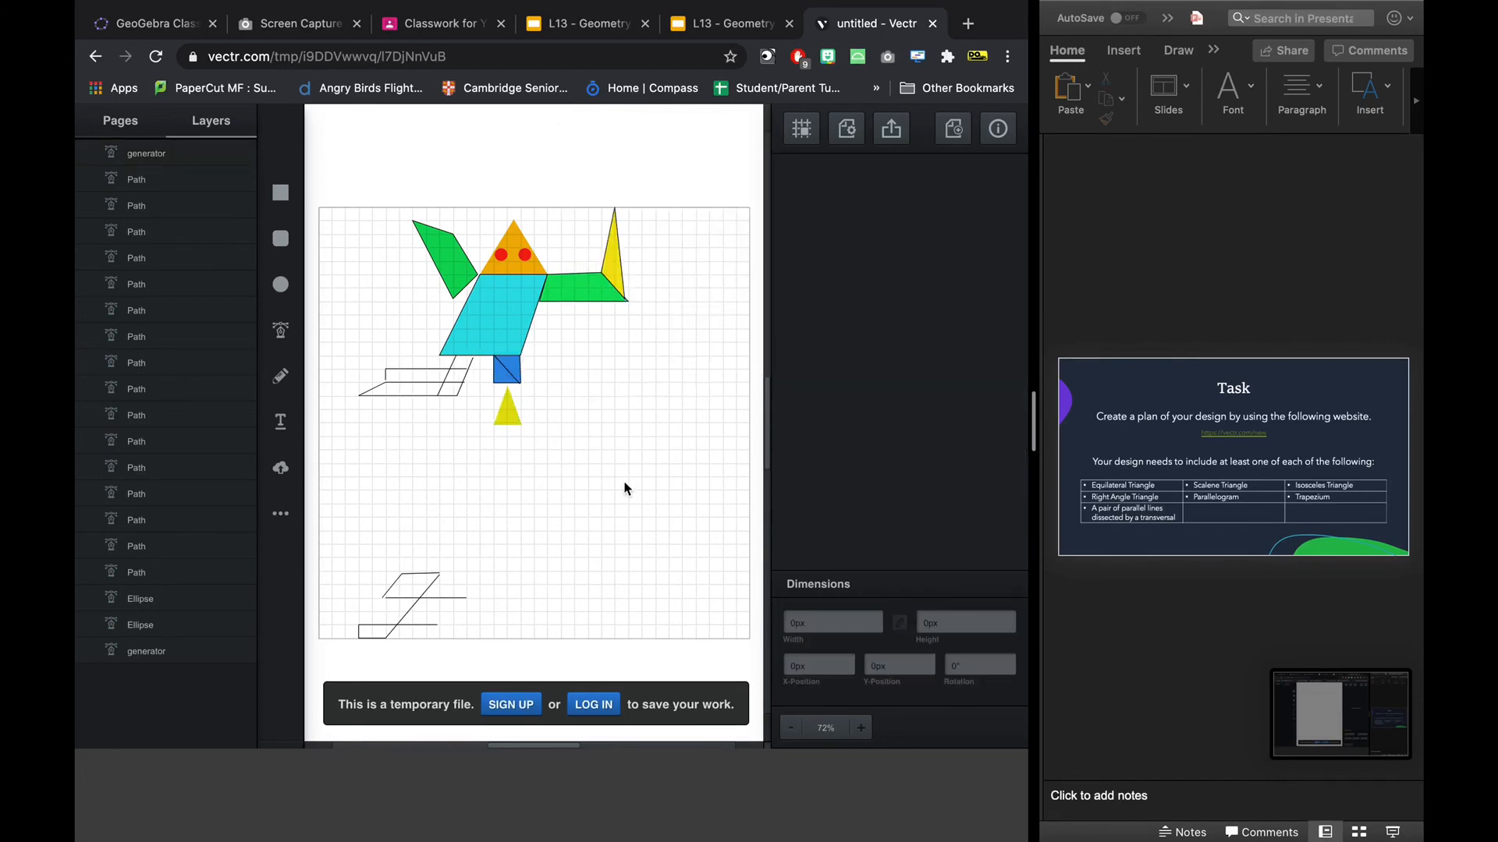